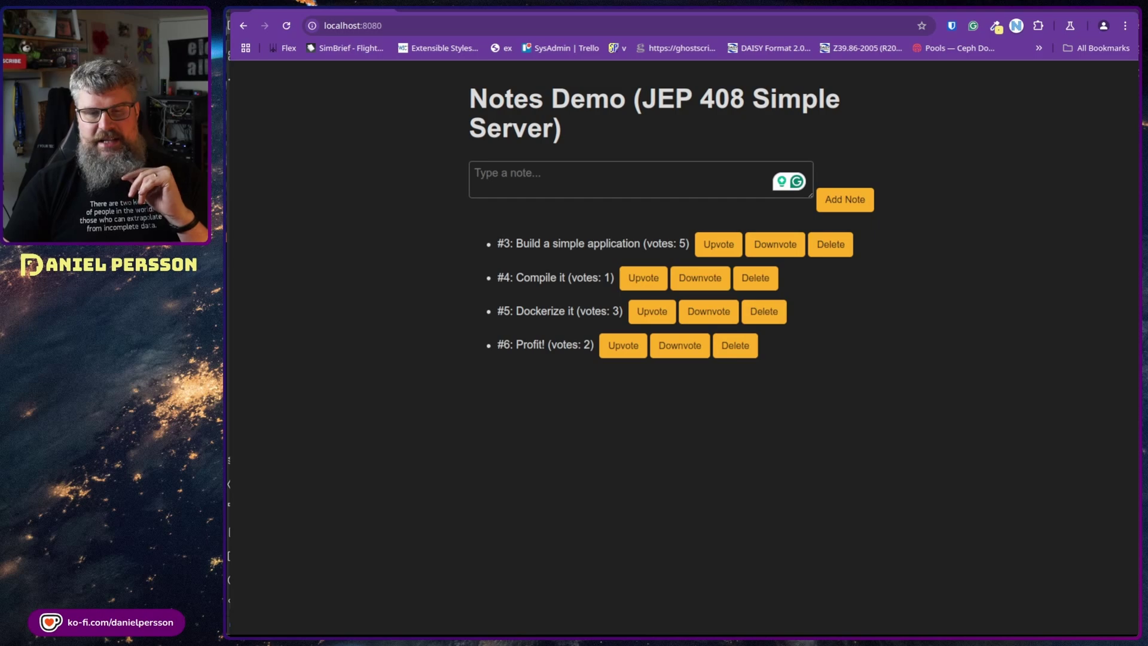
Add a 'Write note' entry, upvote it to 4, downvote it to 1, then delete it.
drag(464, 97, 602, 130)
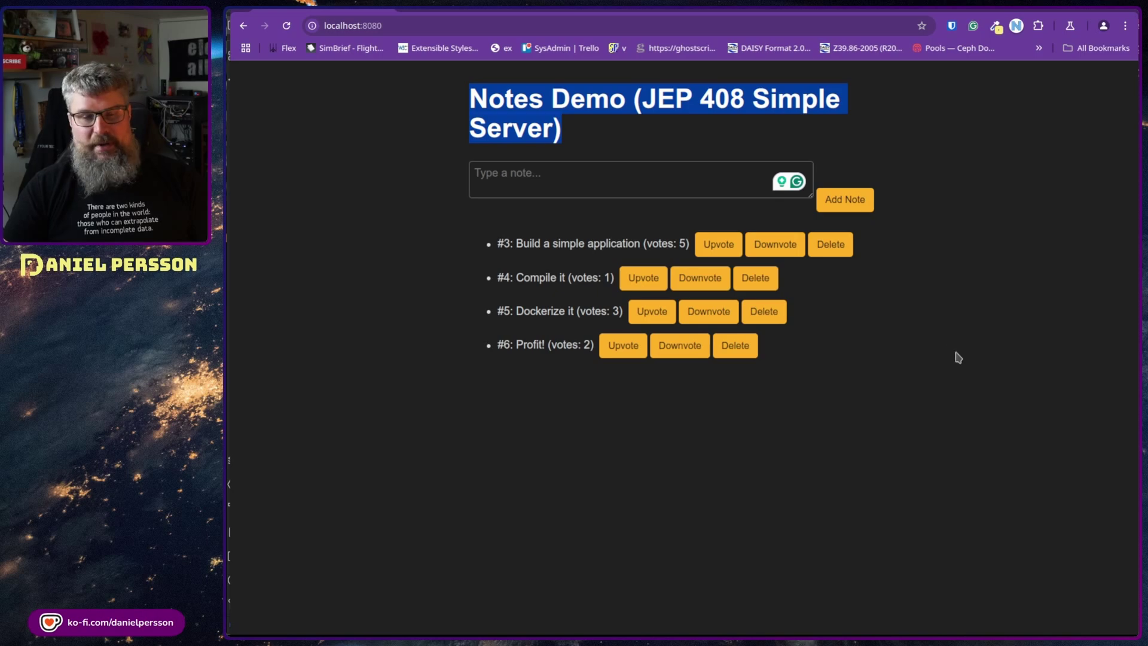
click(539, 189)
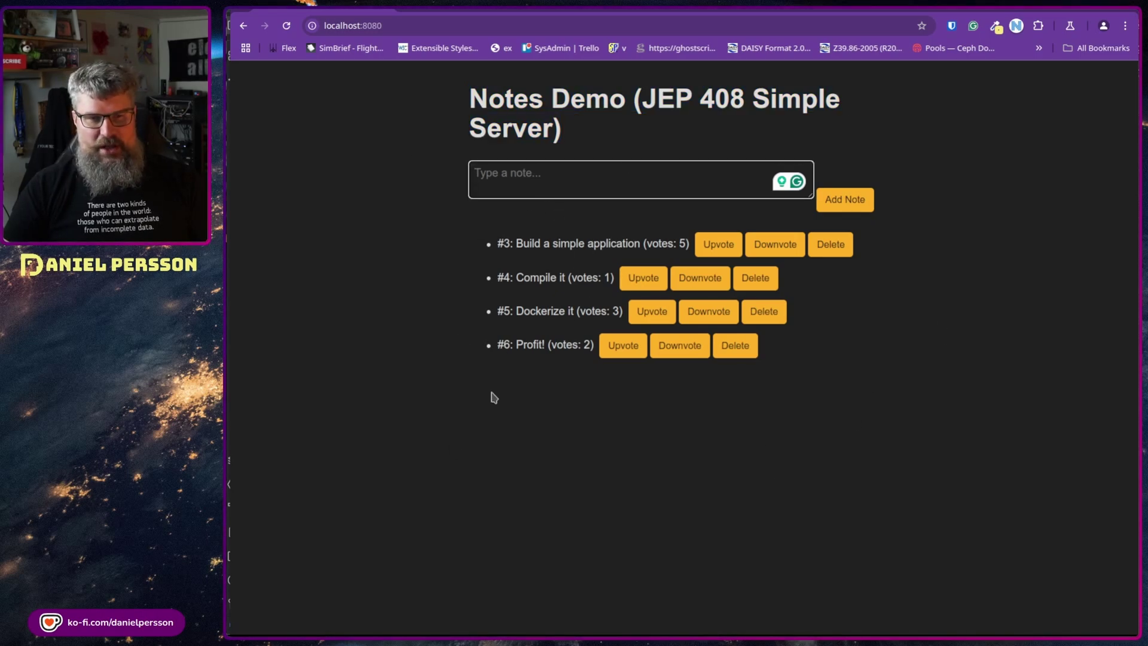
text(Write note)
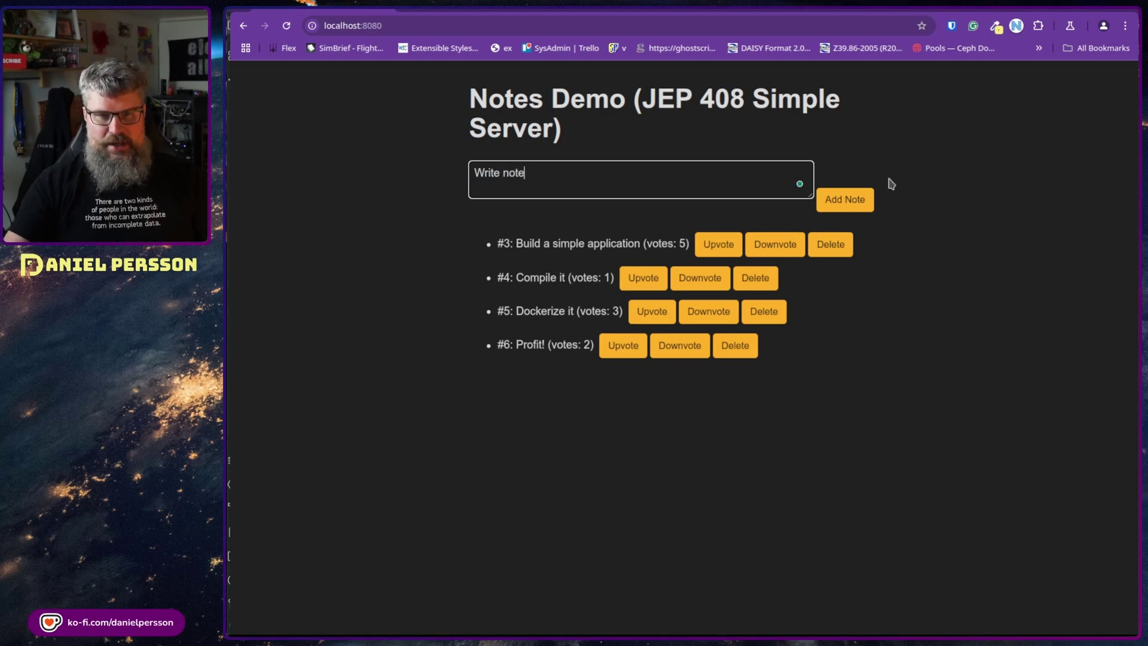
click(853, 201)
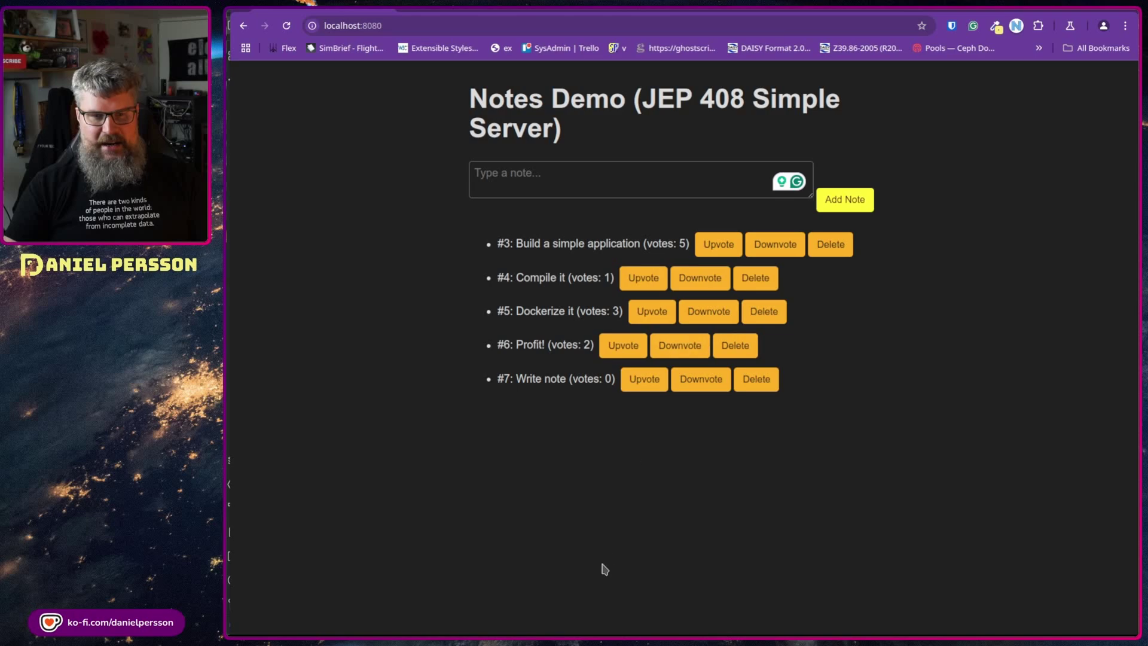
triple_click(639, 380)
click(639, 380)
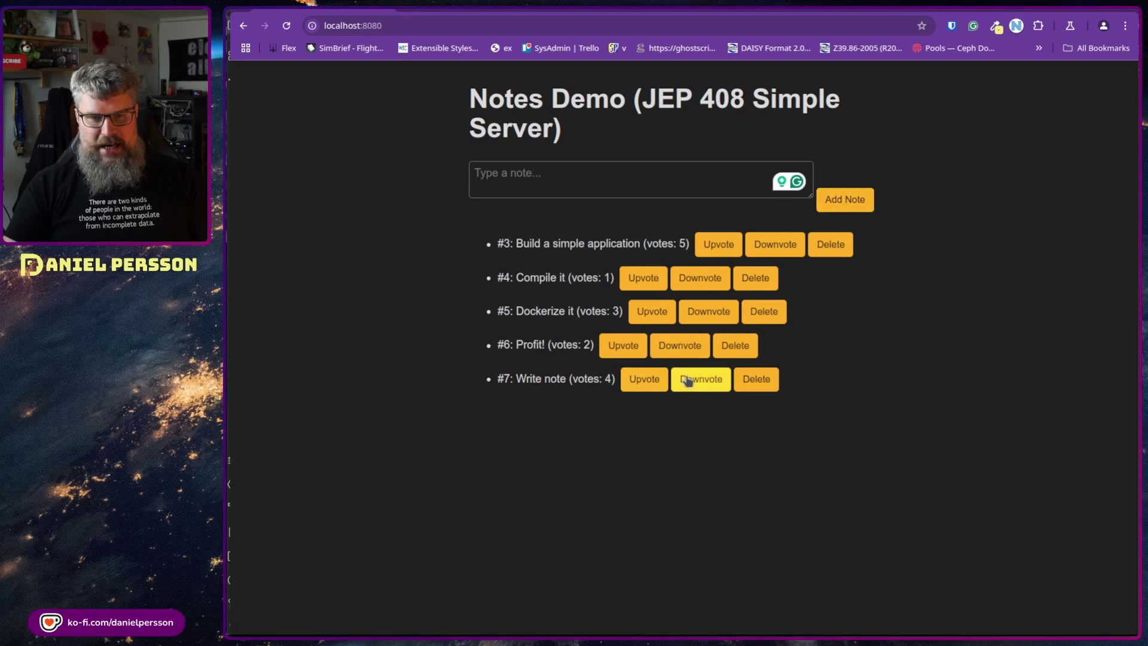
triple_click(687, 380)
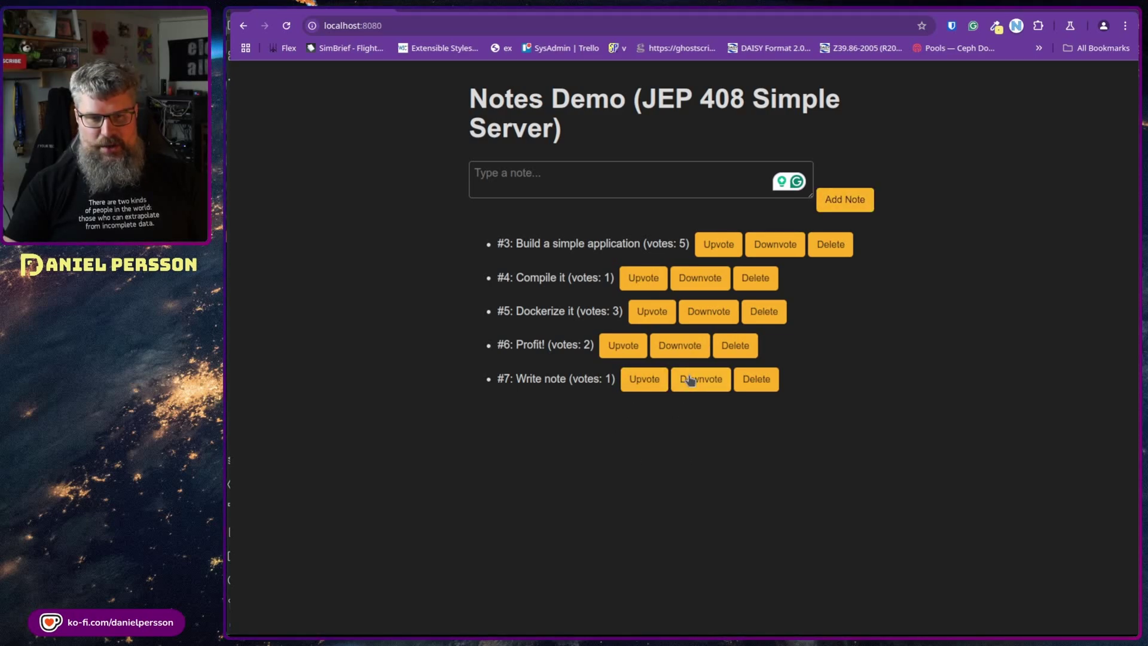
click(771, 383)
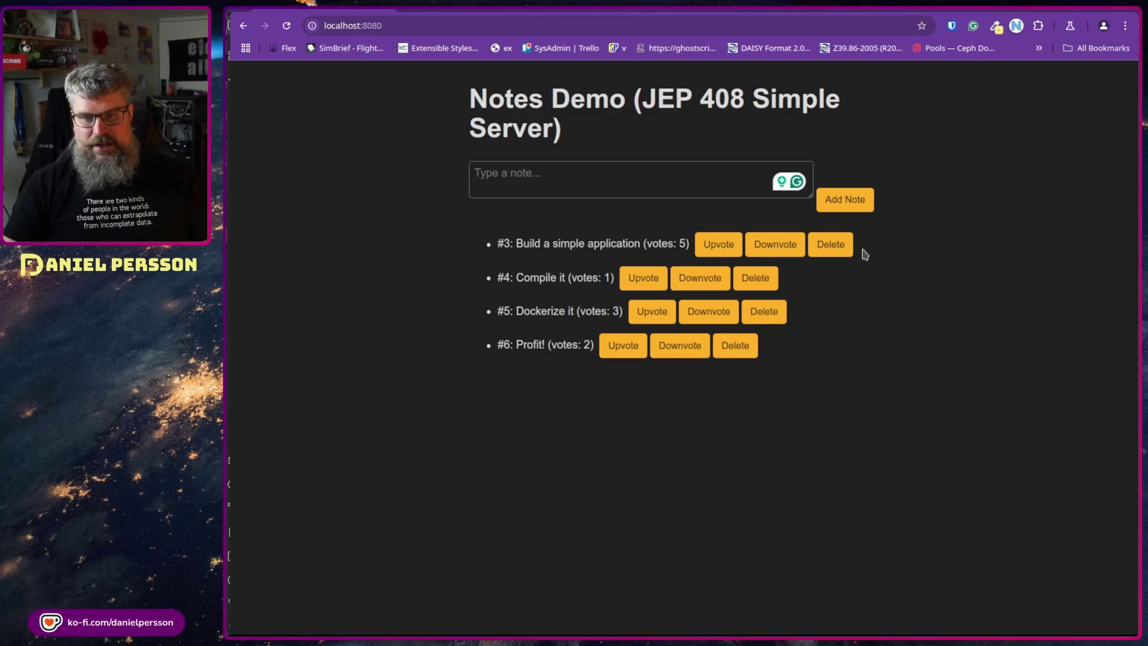
Delete note #3, then bring Compile it to 2 votes and Dockerize it to 0.
click(841, 245)
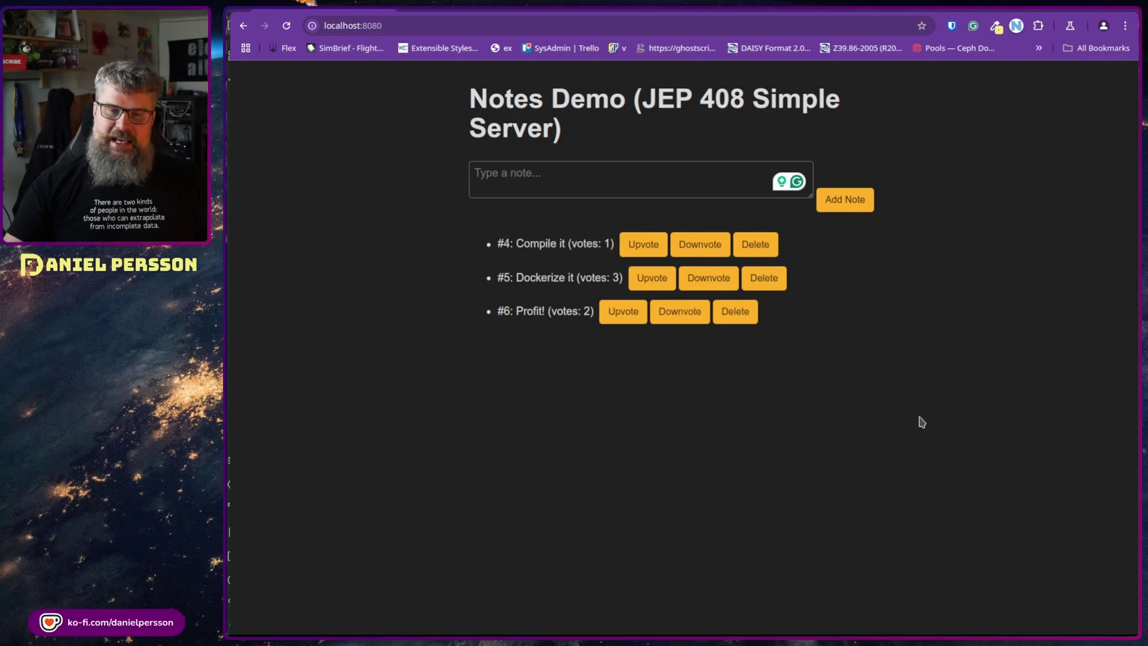
double_click(654, 248)
click(655, 248)
double_click(700, 247)
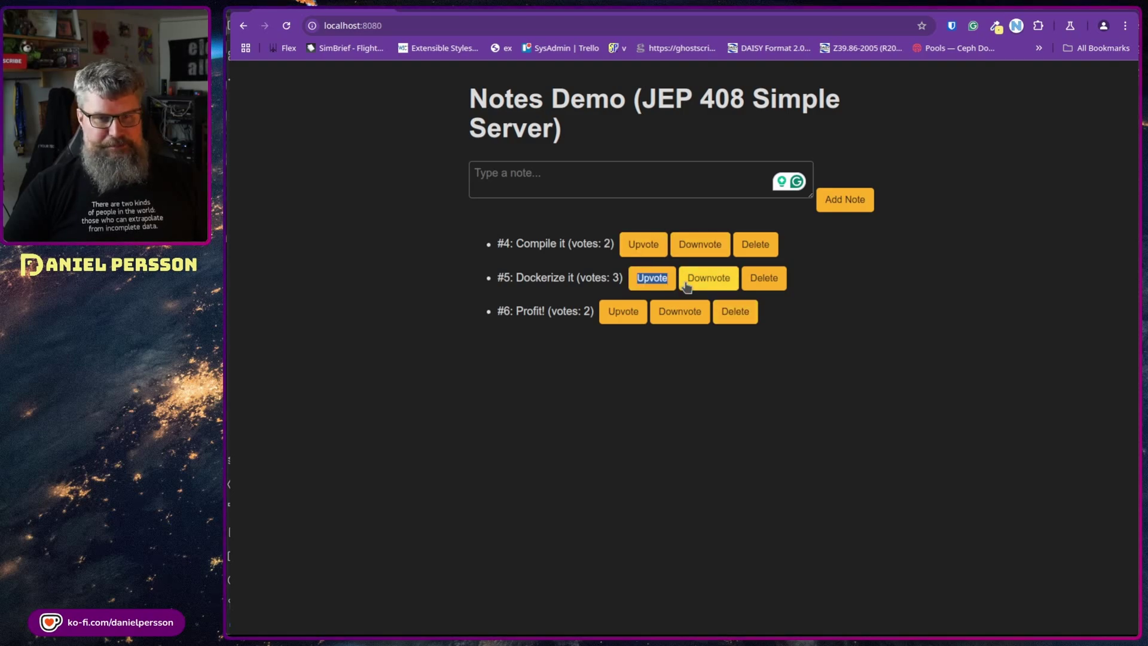
double_click(688, 282)
click(696, 281)
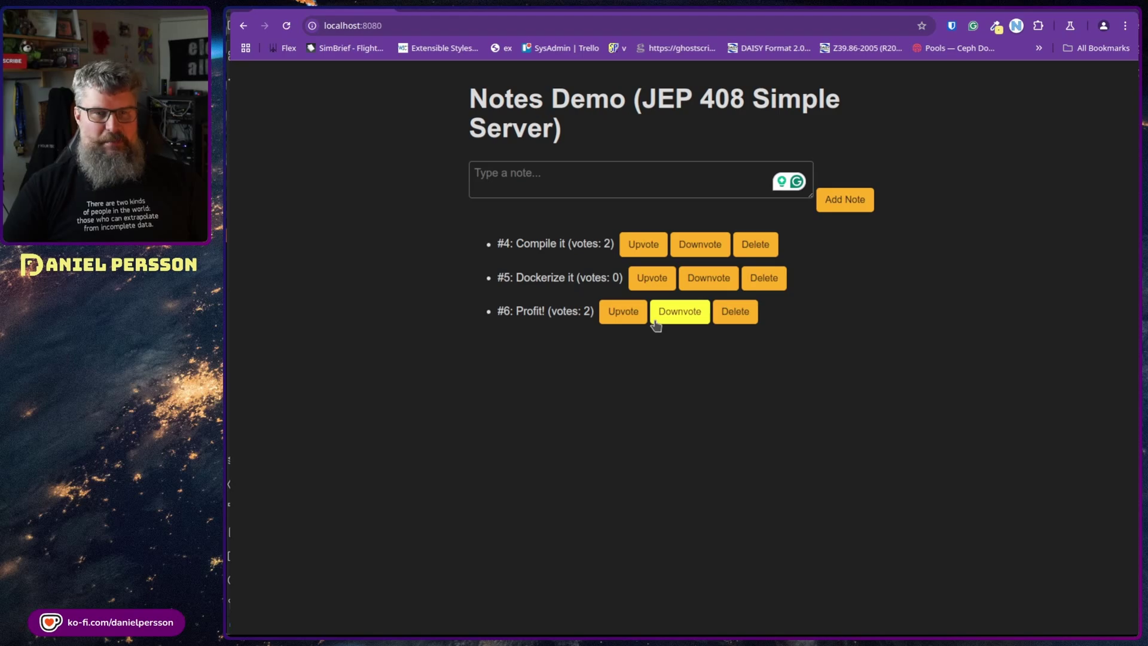
Switch to IntelliJ IDEA and bring up Main.java of the notes-app project.
key(alt+Tab)
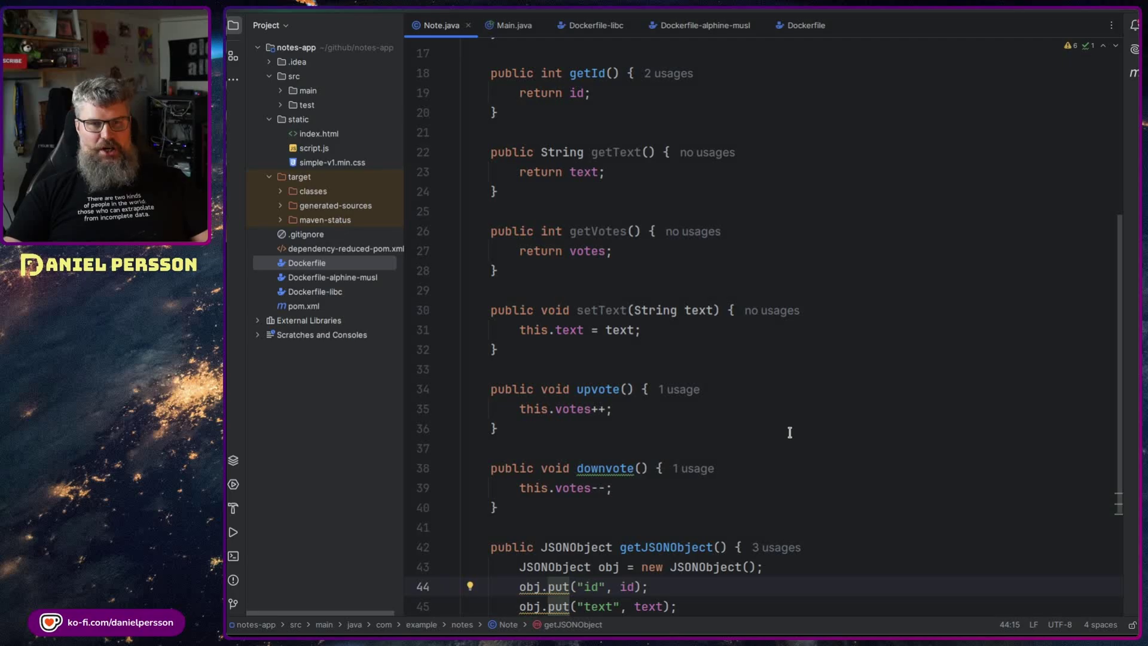
scroll(713, 179, up, 5)
scroll(691, 238, up, 2)
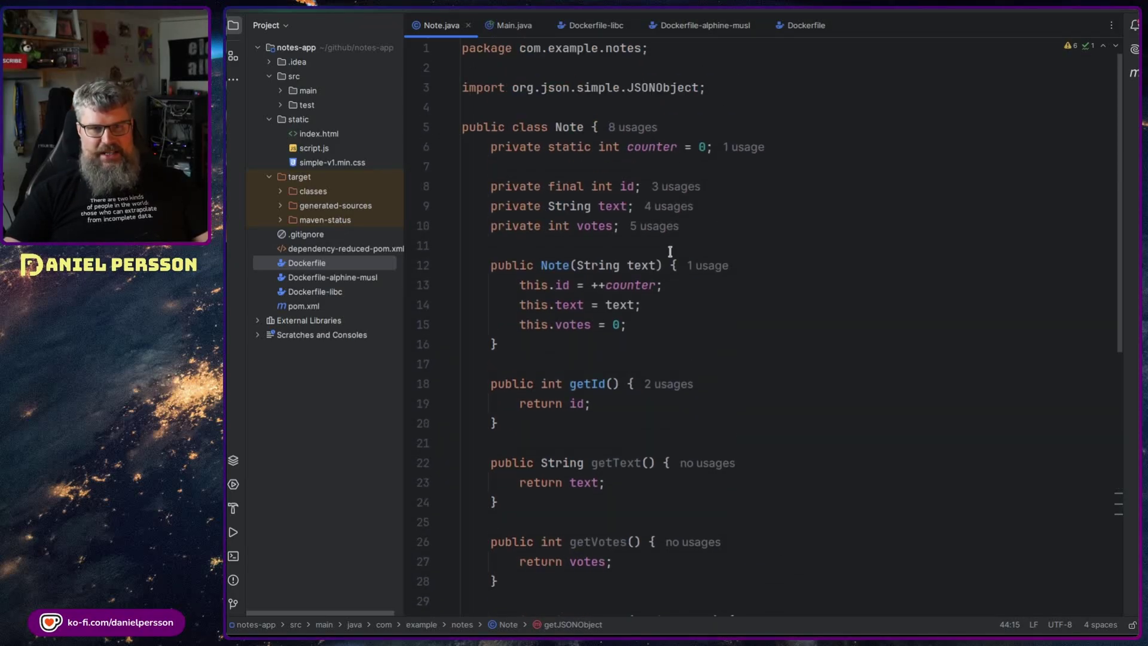
scroll(592, 201, down, 3)
scroll(718, 359, down, 3)
scroll(643, 269, down, 3)
scroll(725, 436, up, 2)
scroll(725, 437, down, 2)
drag(640, 515, 459, 383)
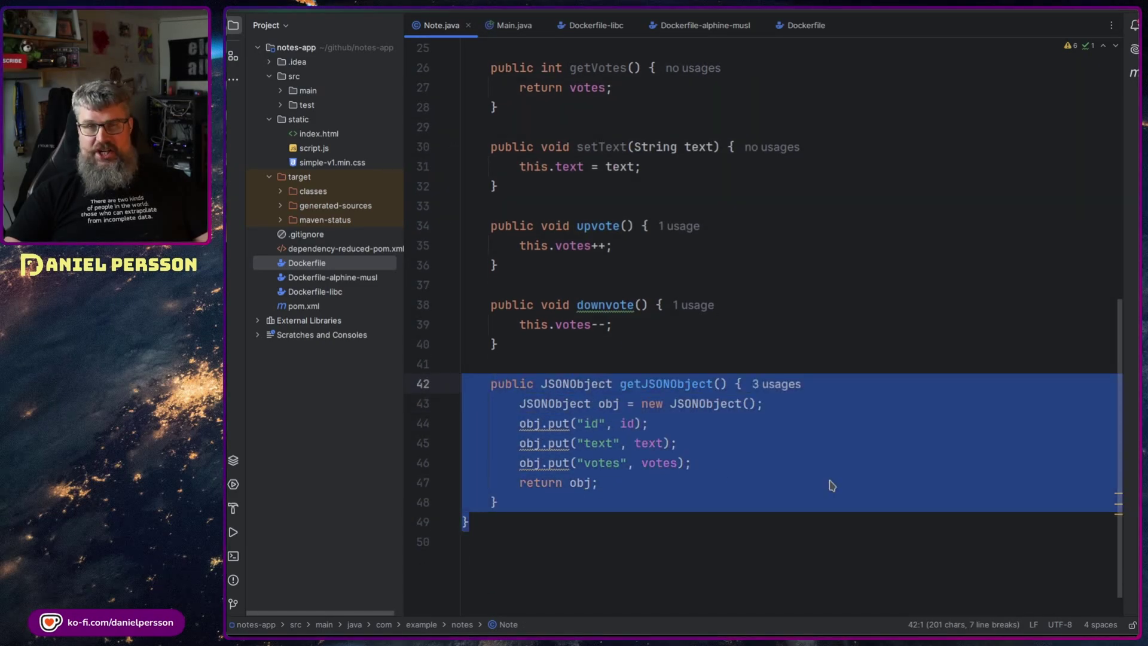
scroll(700, 403, up, 5)
scroll(727, 287, up, 3)
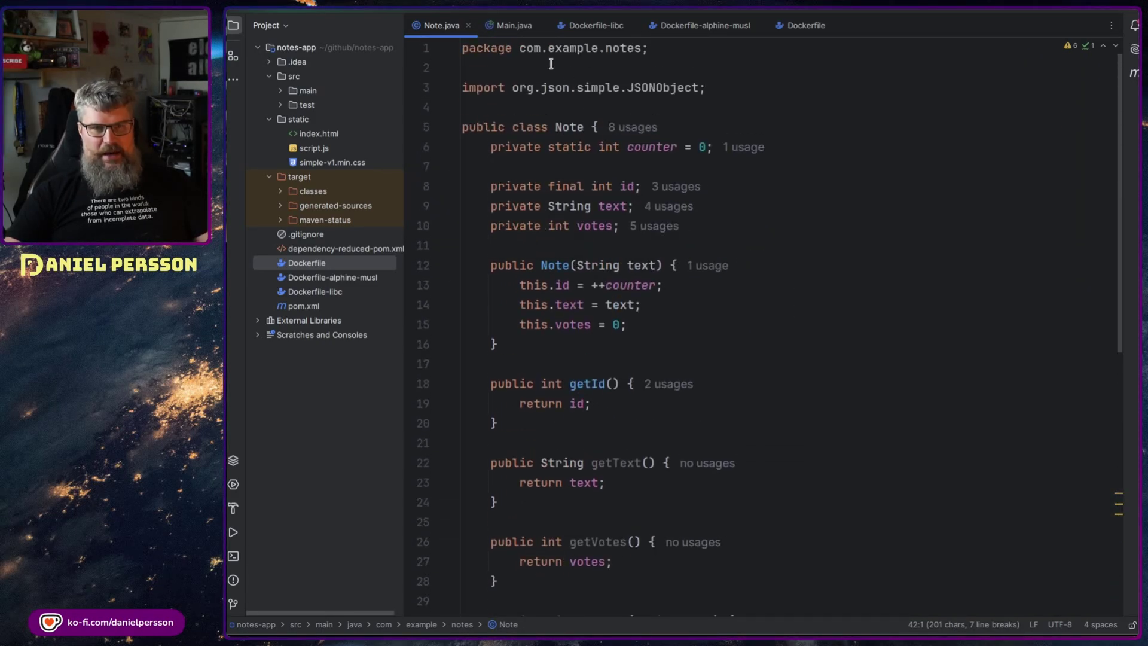
click(508, 30)
scroll(841, 267, down, 2)
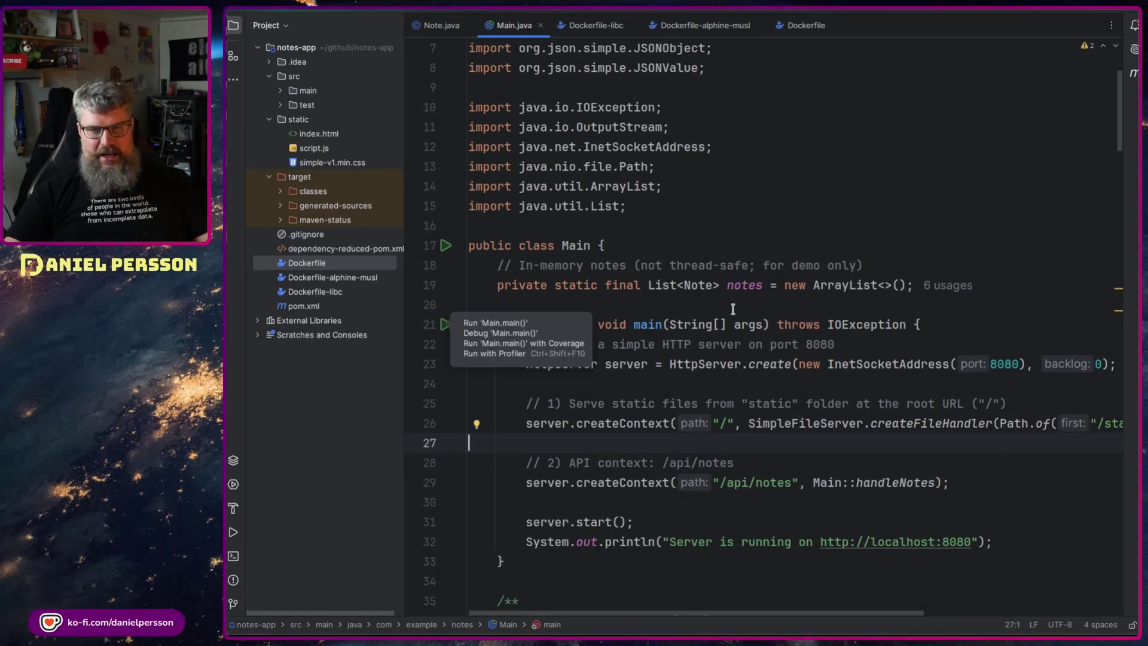
drag(979, 292, 492, 278)
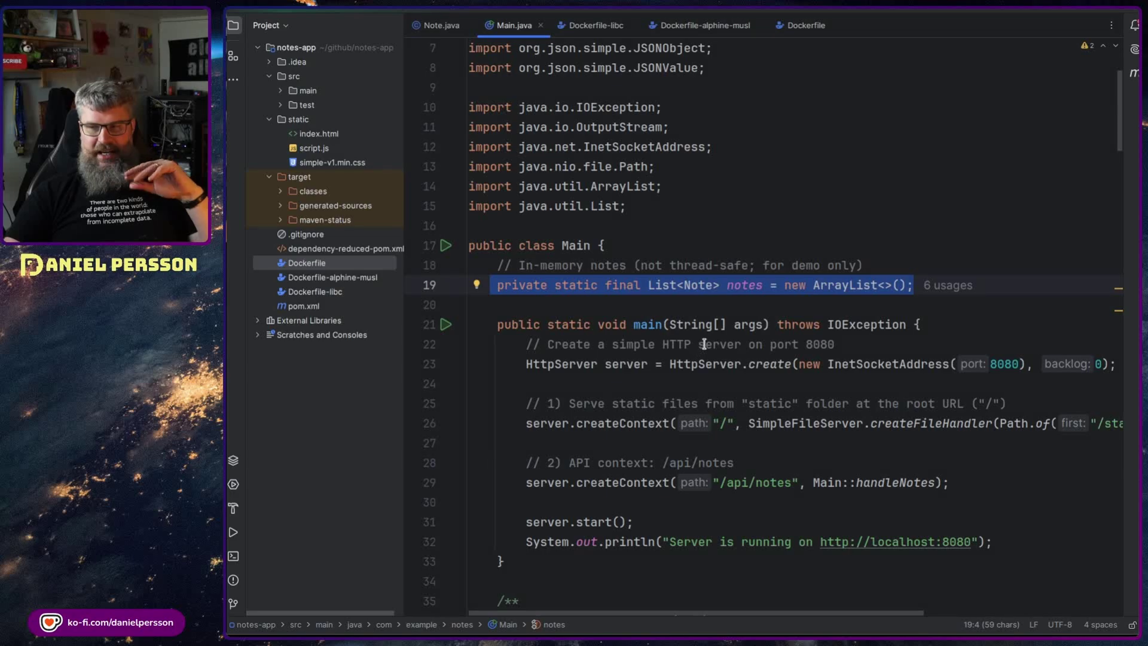
scroll(807, 342, down, 2)
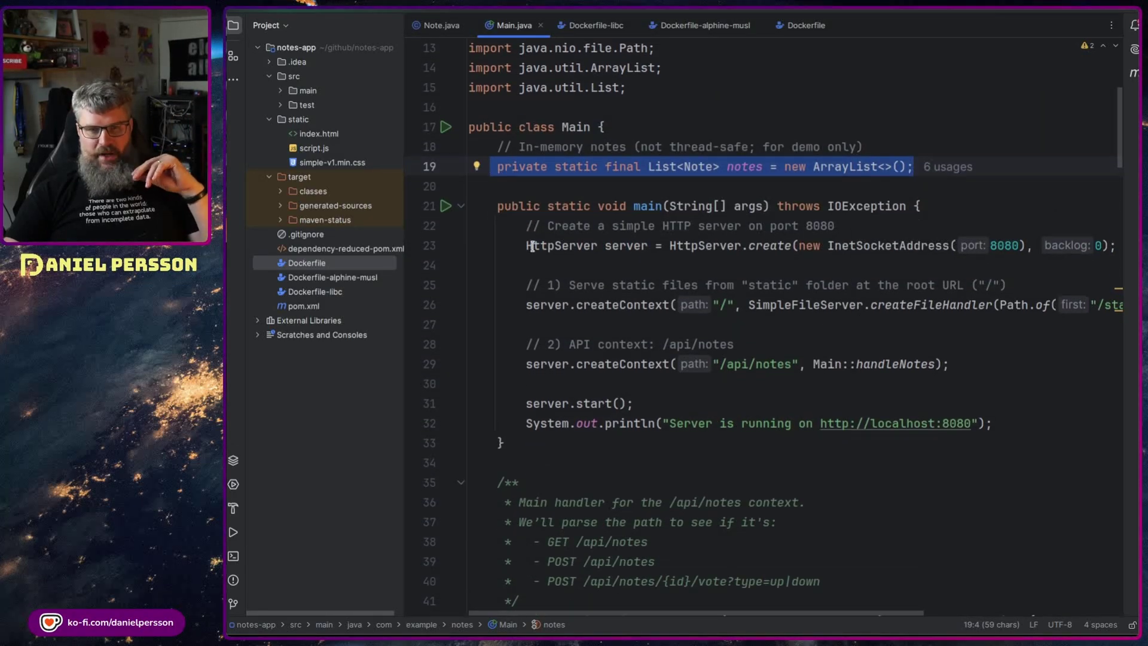
drag(526, 245, 785, 261)
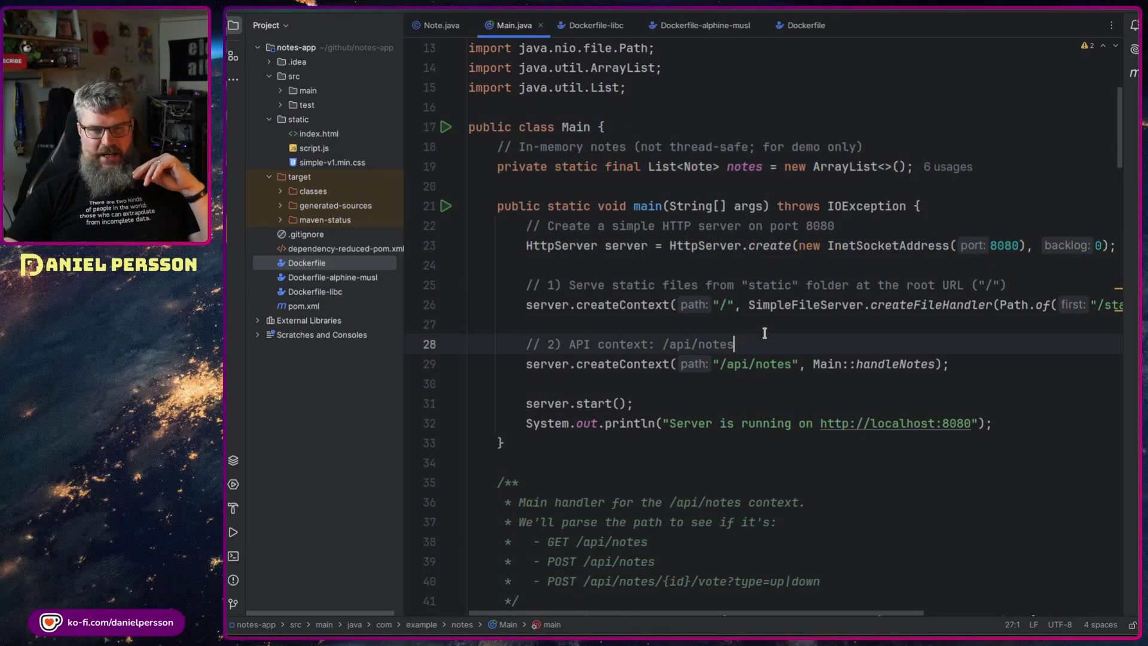
drag(781, 325, 469, 296)
click(733, 344)
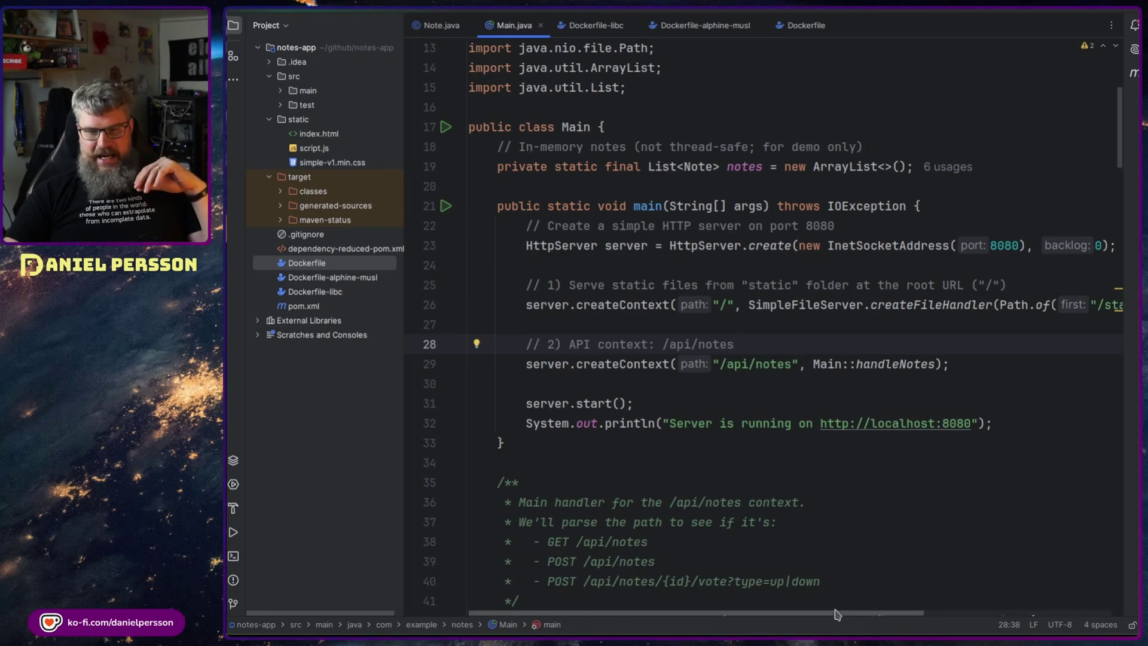
scroll(850, 592, right, 3)
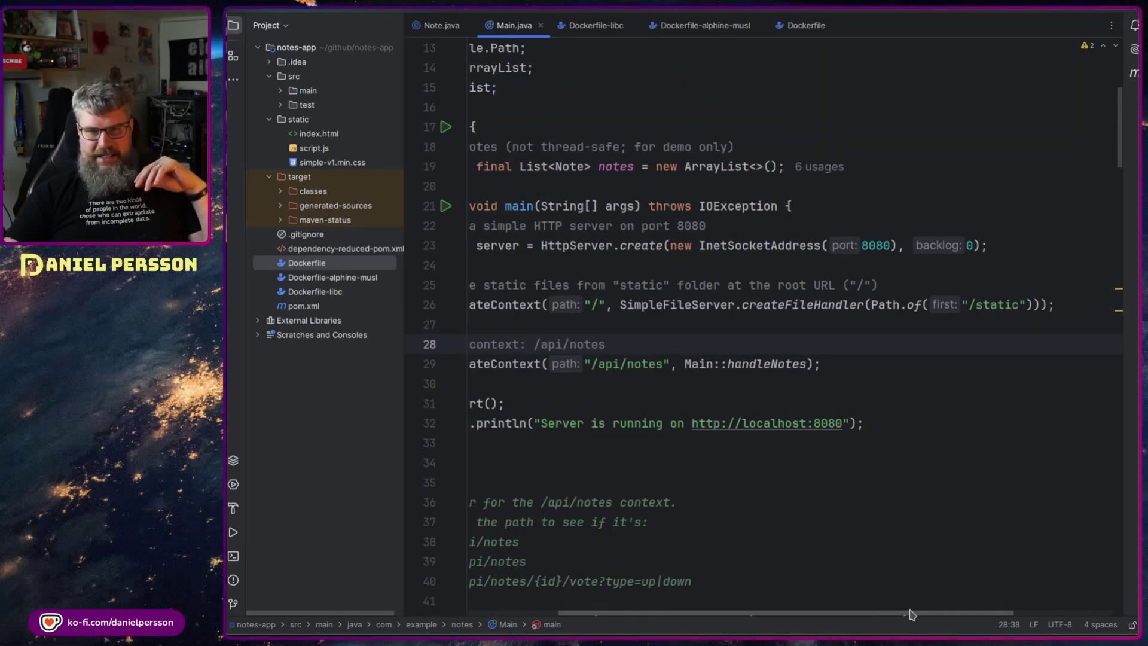
scroll(914, 610, left, 3)
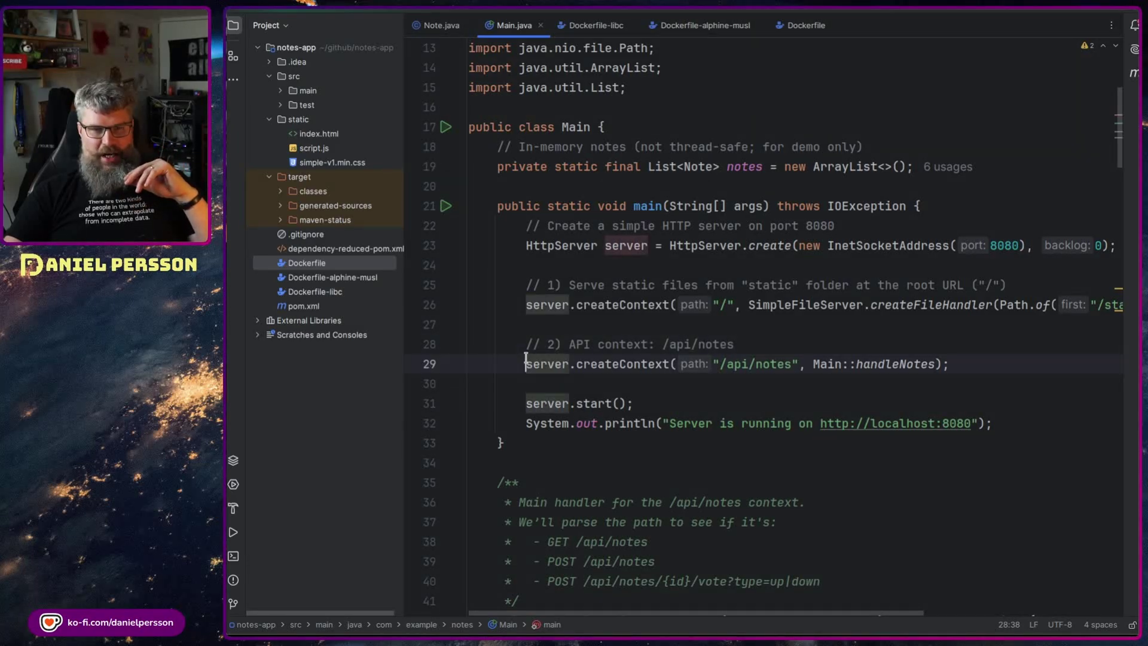
drag(526, 363, 996, 372)
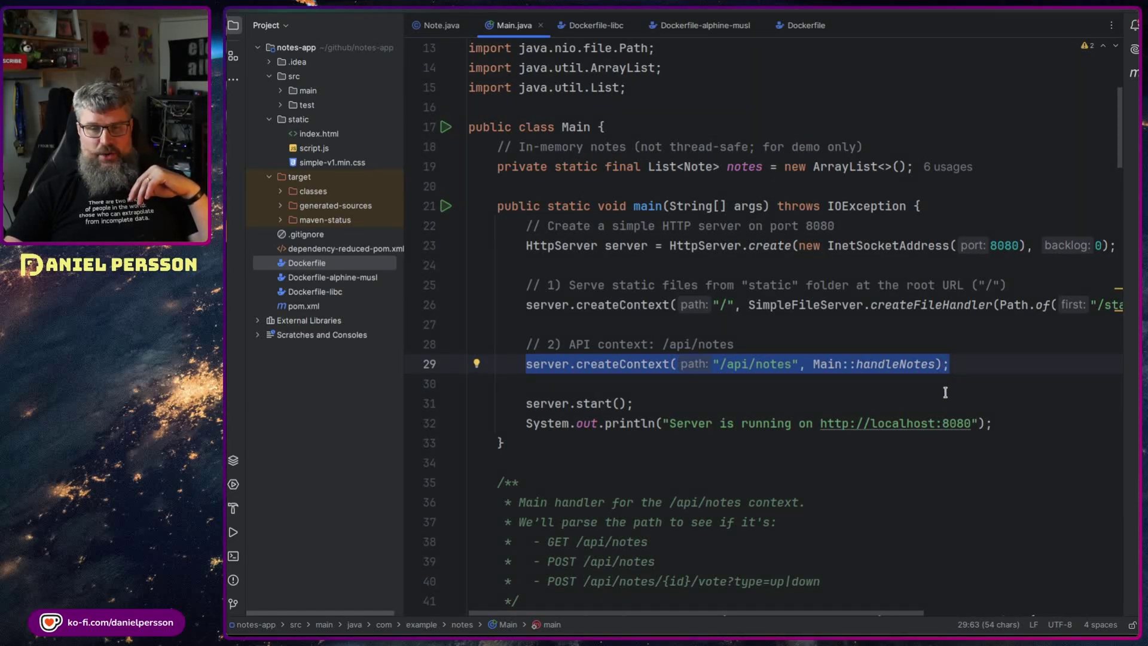
drag(522, 402, 713, 404)
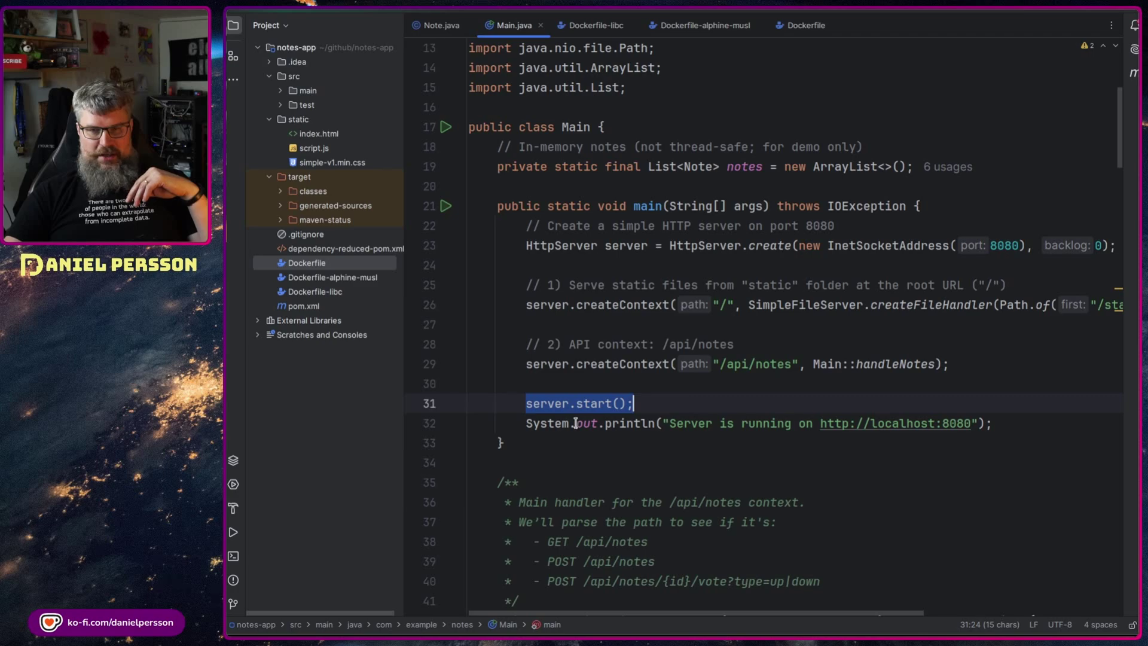
drag(526, 423, 971, 424)
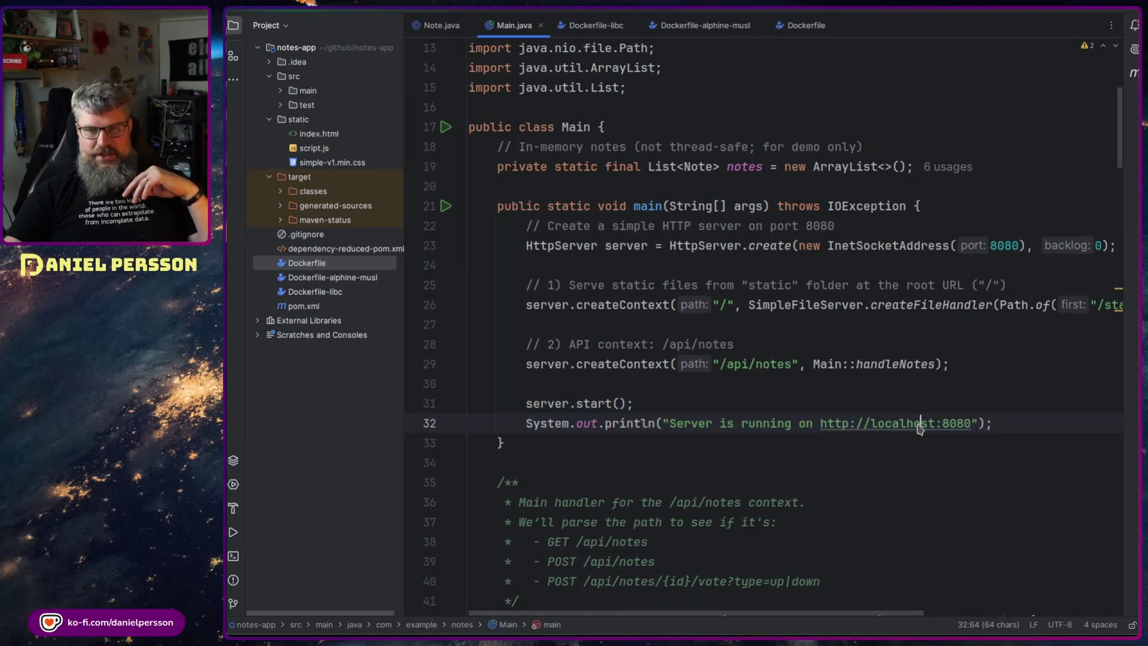
double_click(888, 423)
double_click(955, 423)
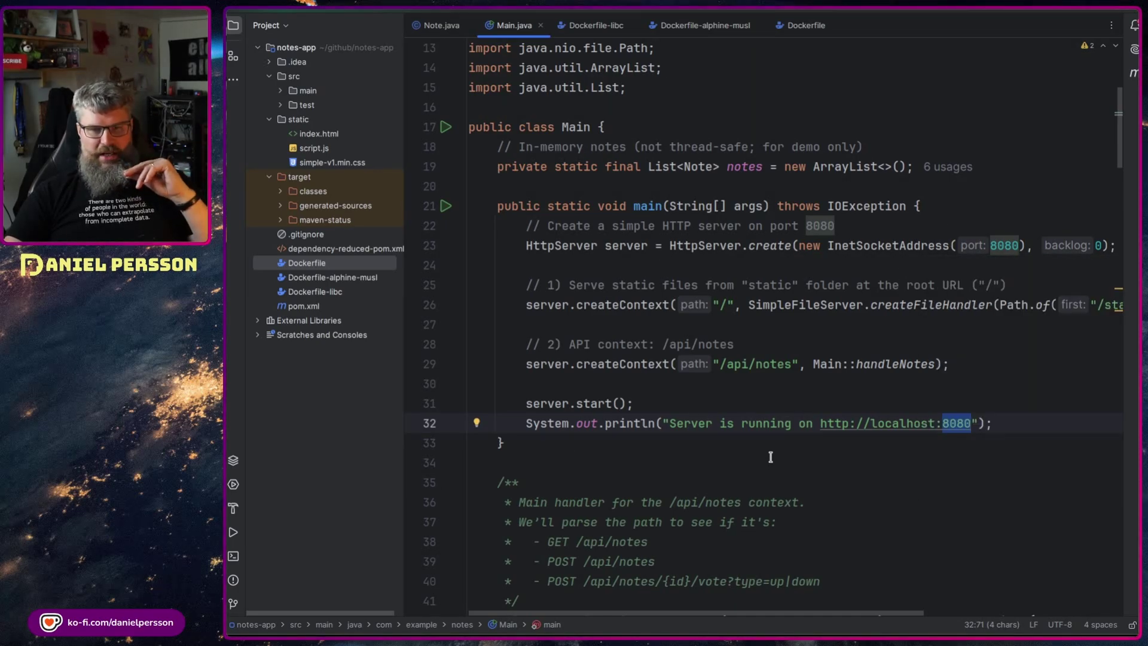
scroll(769, 456, down, 5)
scroll(665, 327, down, 2)
scroll(904, 317, down, 2)
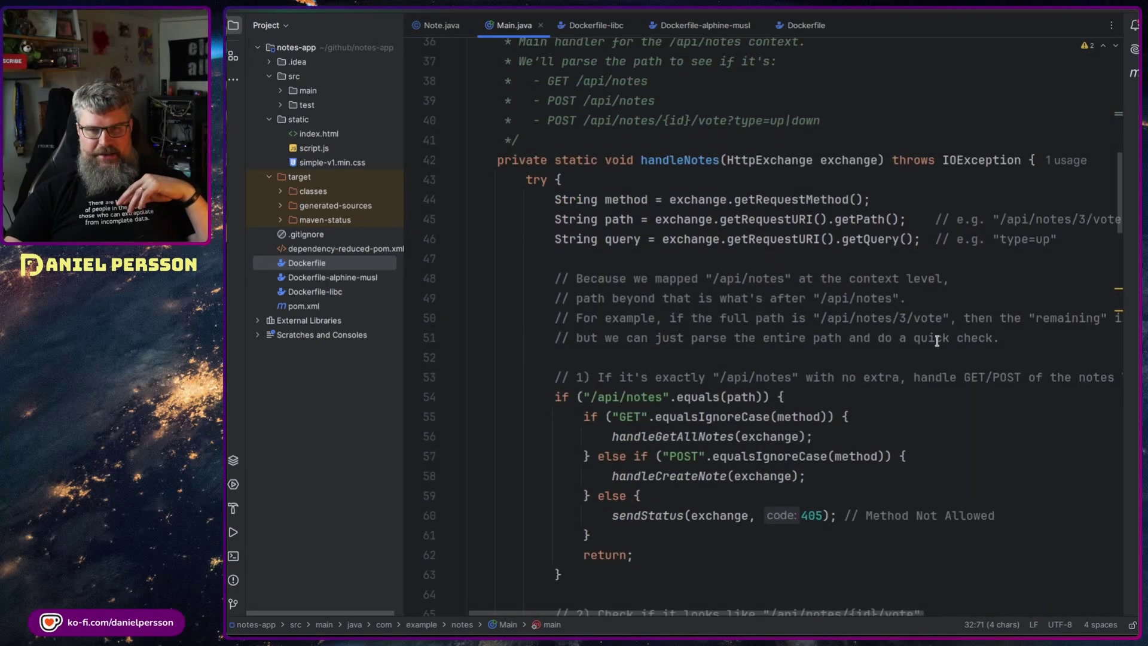
mouse_move(951, 225)
mouse_down()
mouse_move(462, 187)
mouse_move(468, 205)
mouse_up()
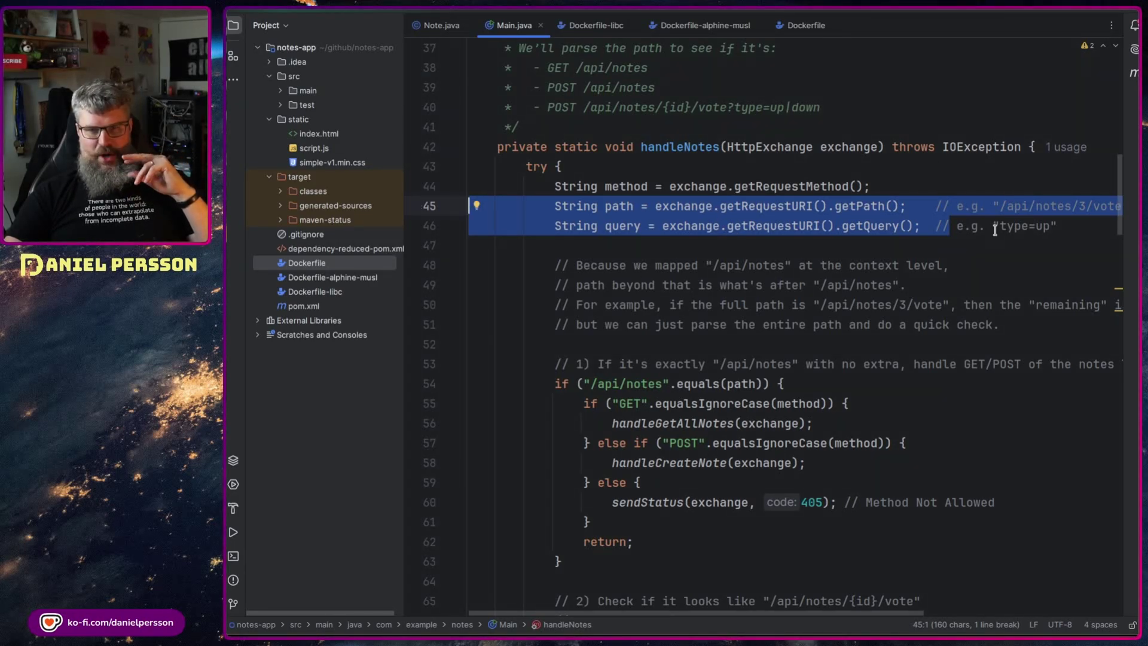
scroll(1049, 331, down, 2)
mouse_move(706, 426)
mouse_down()
mouse_move(526, 324)
mouse_move(472, 269)
mouse_up()
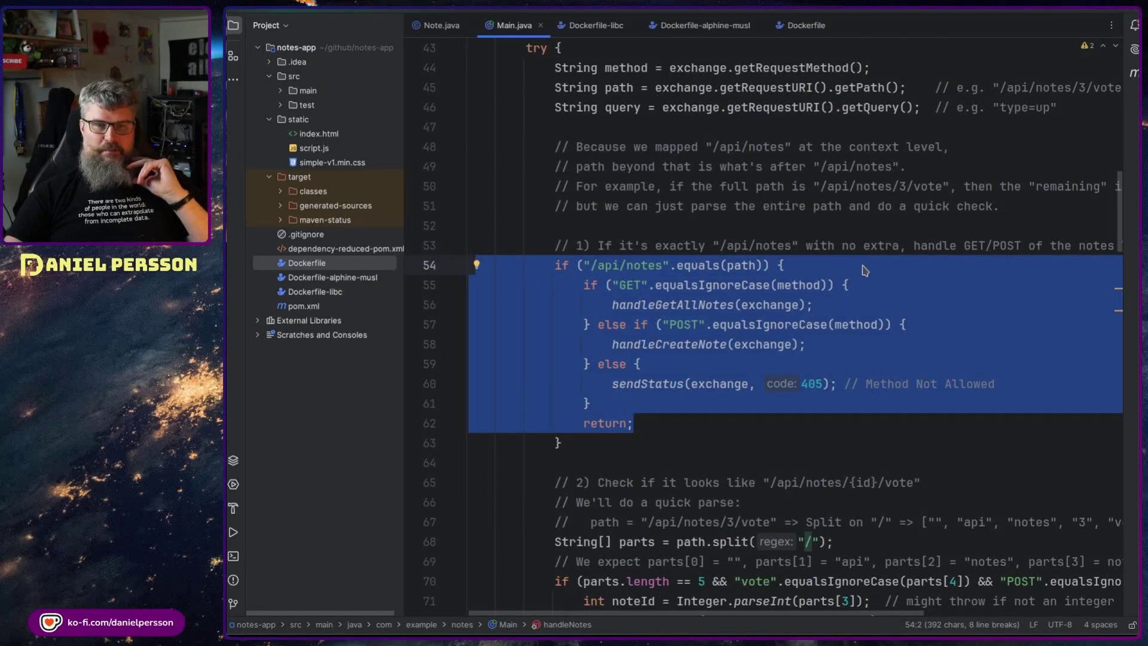
In handleNotes, highlight the GET and POST checks, their handler calls and the 405 status.
double_click(629, 286)
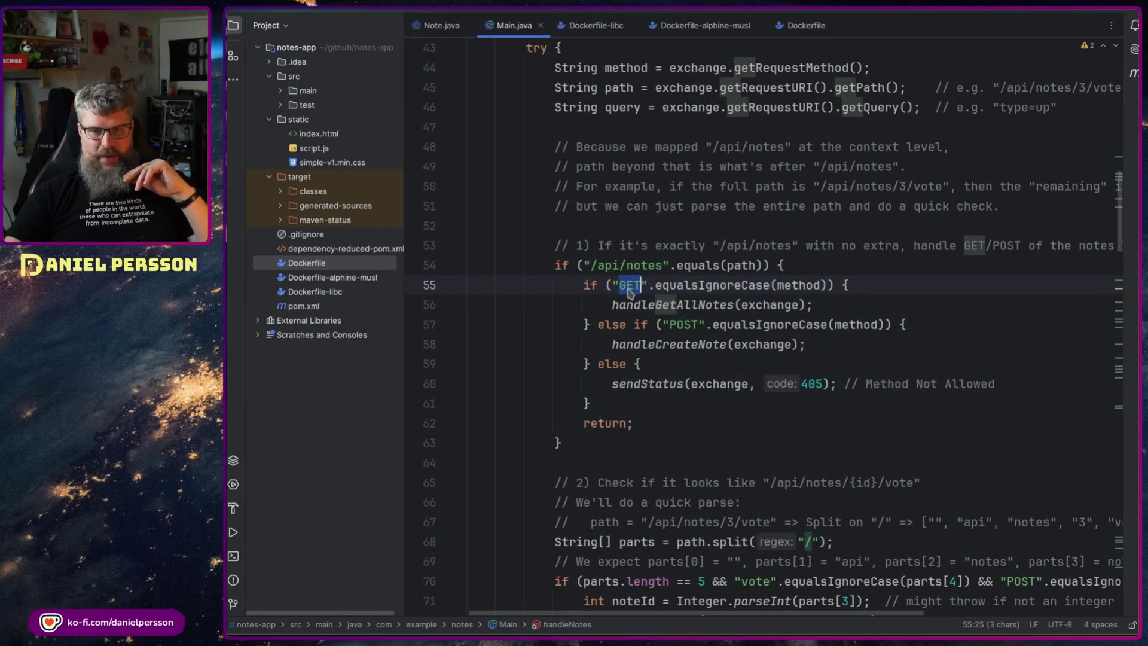
double_click(682, 324)
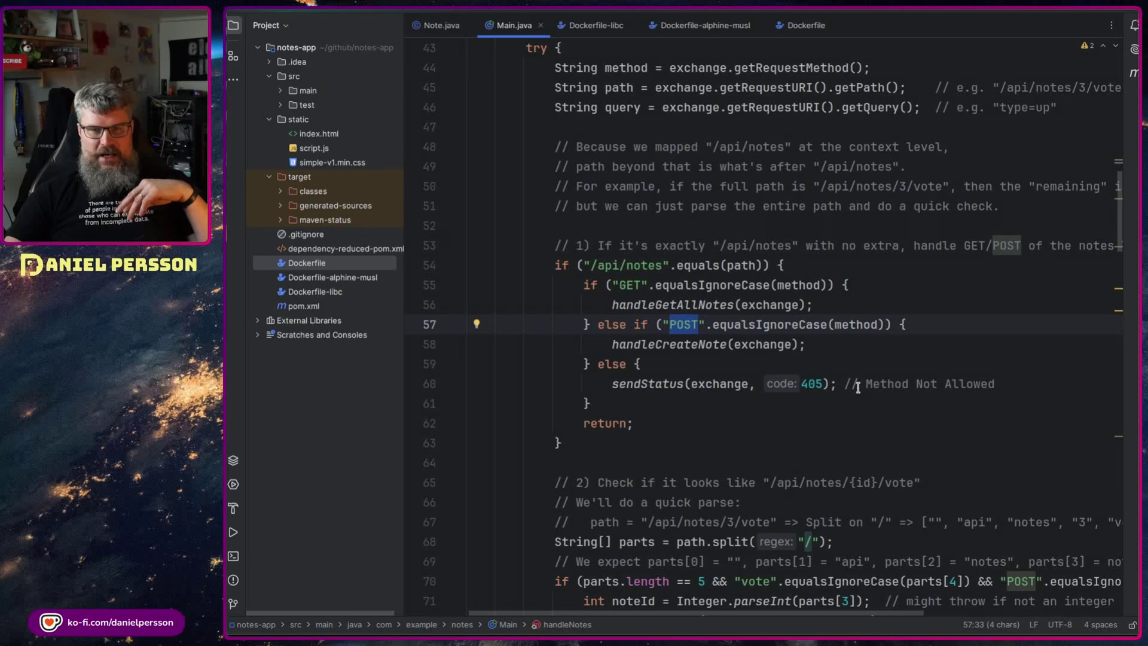
click(833, 346)
key(shift+Up)
key(shift+Up)
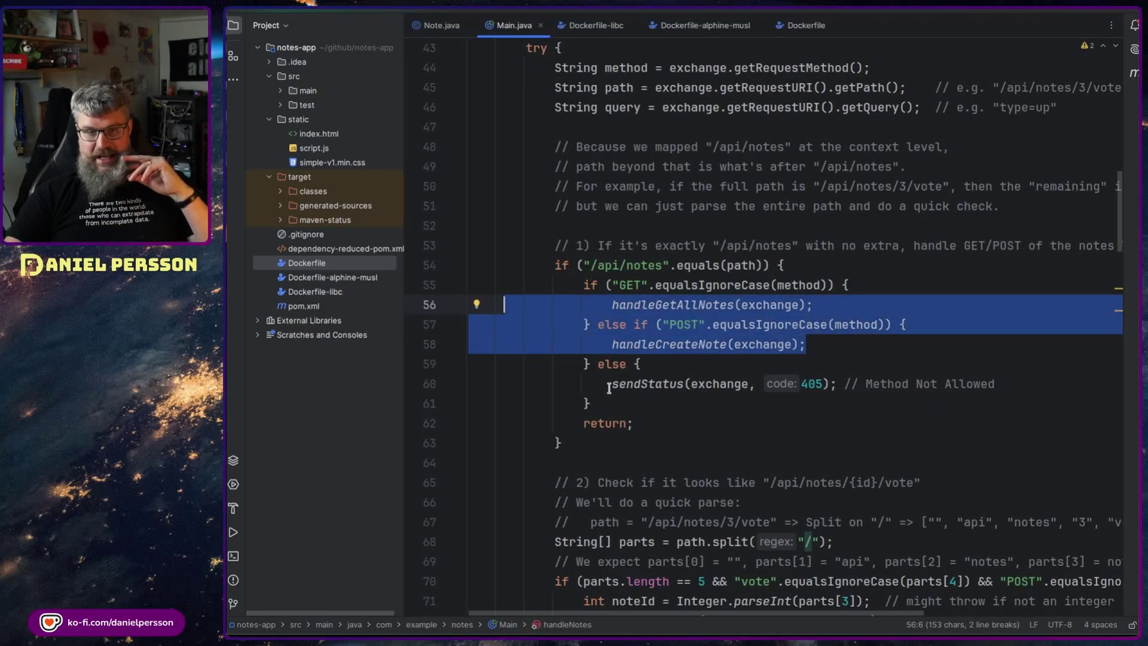
drag(608, 386, 908, 384)
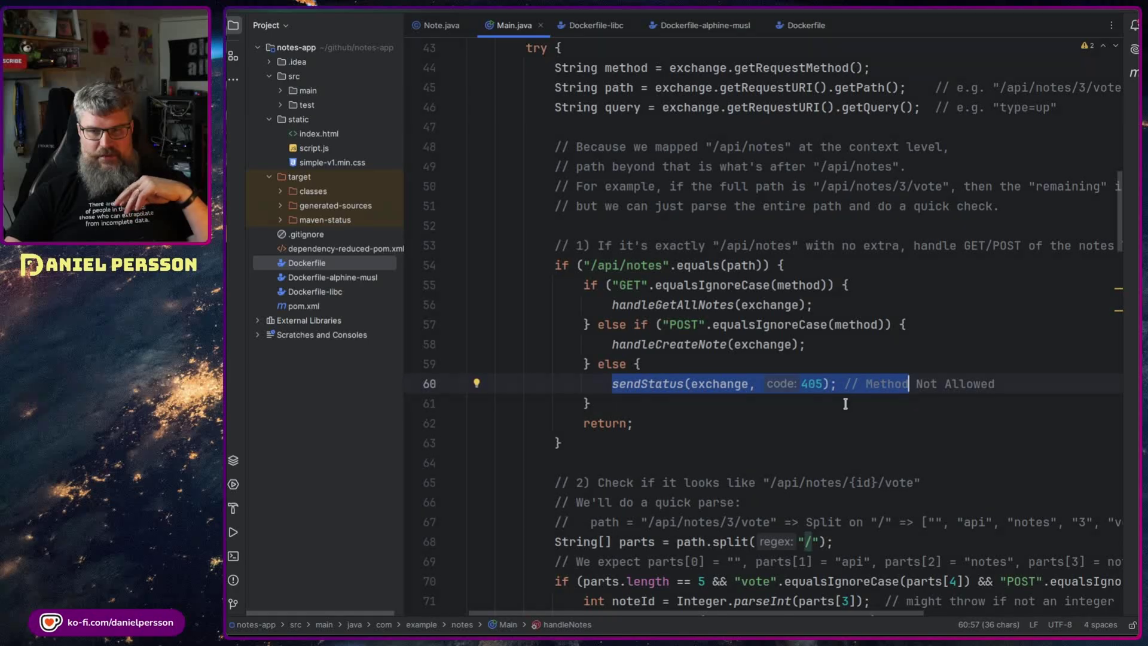
scroll(897, 415, down, 2)
scroll(879, 422, down, 2)
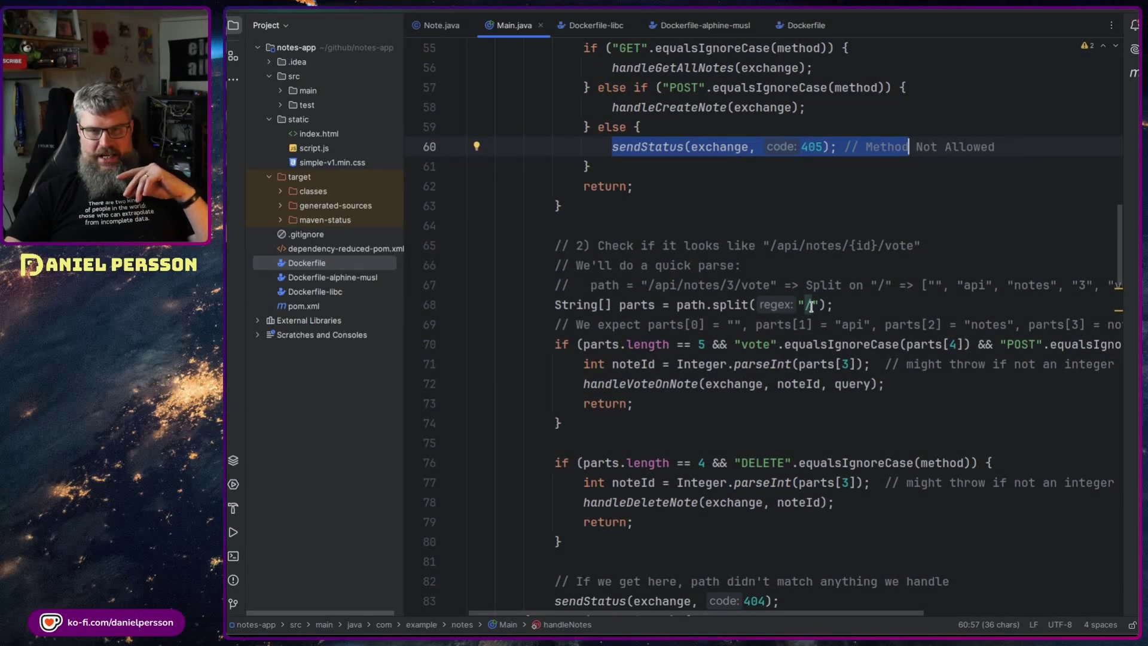
click(929, 299)
Highlight the /3 example id, the vote-handling block with handleVoteOnNote, and the DELETE block.
drag(717, 285, 734, 284)
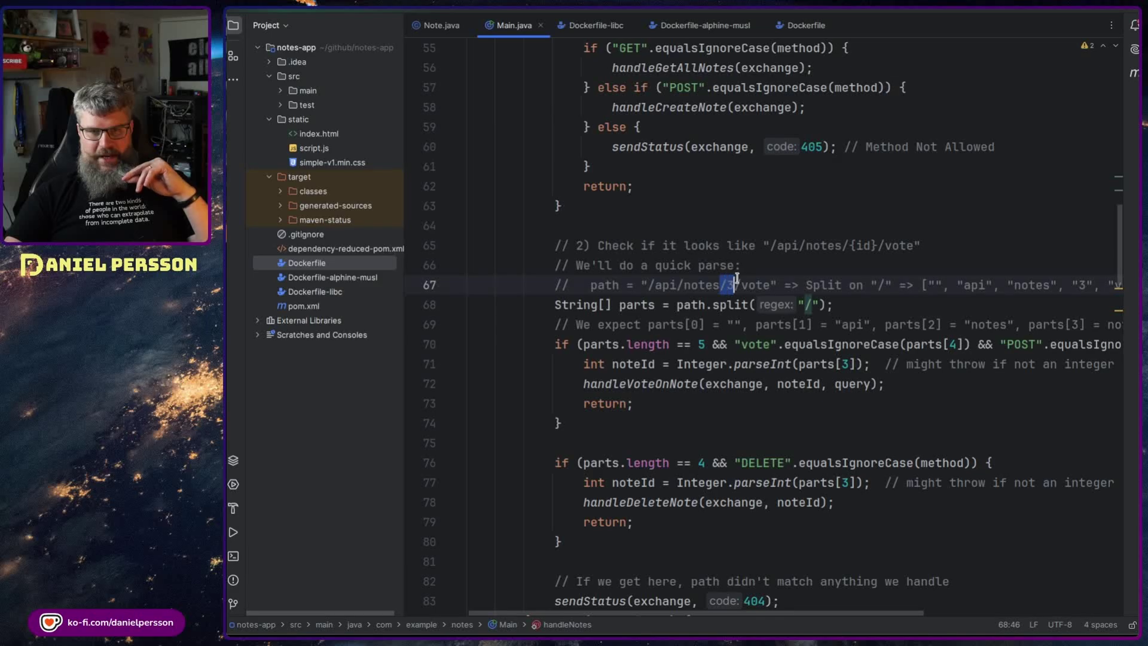
drag(561, 422, 449, 364)
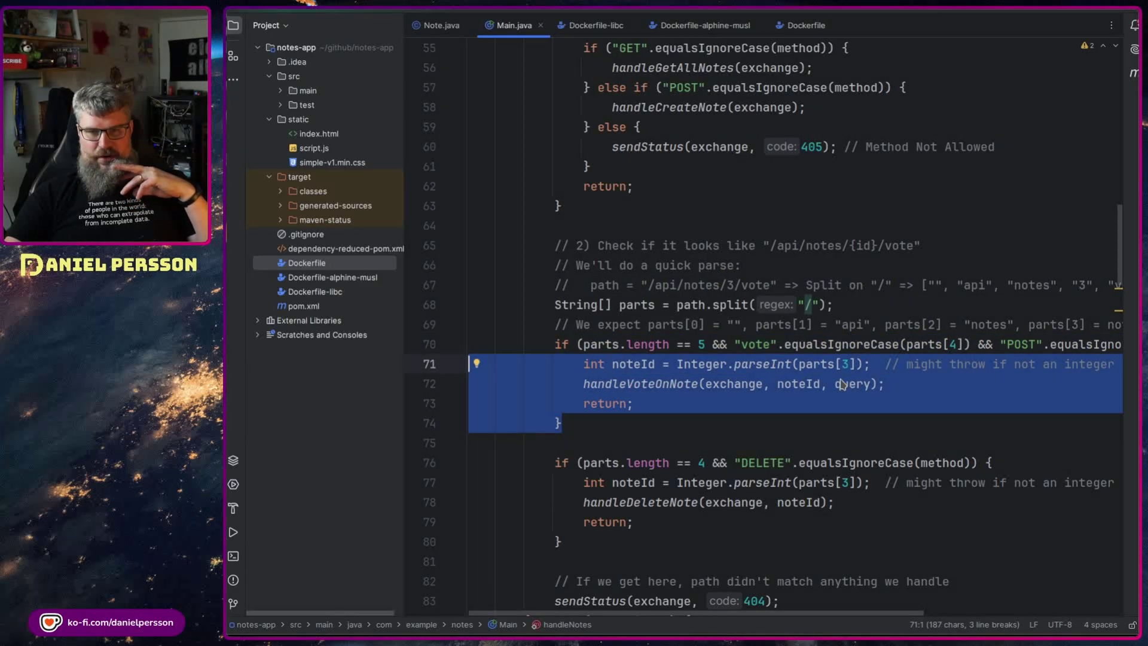
scroll(932, 388, down, 3)
double_click(659, 323)
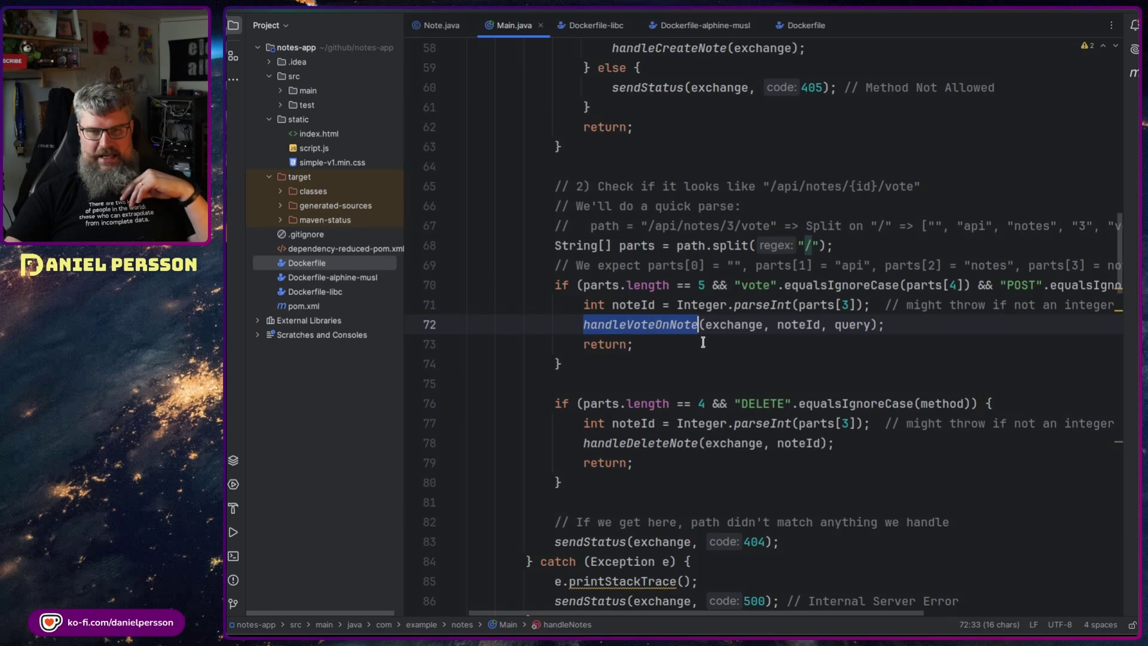
scroll(709, 341, down, 3)
drag(789, 422, 464, 335)
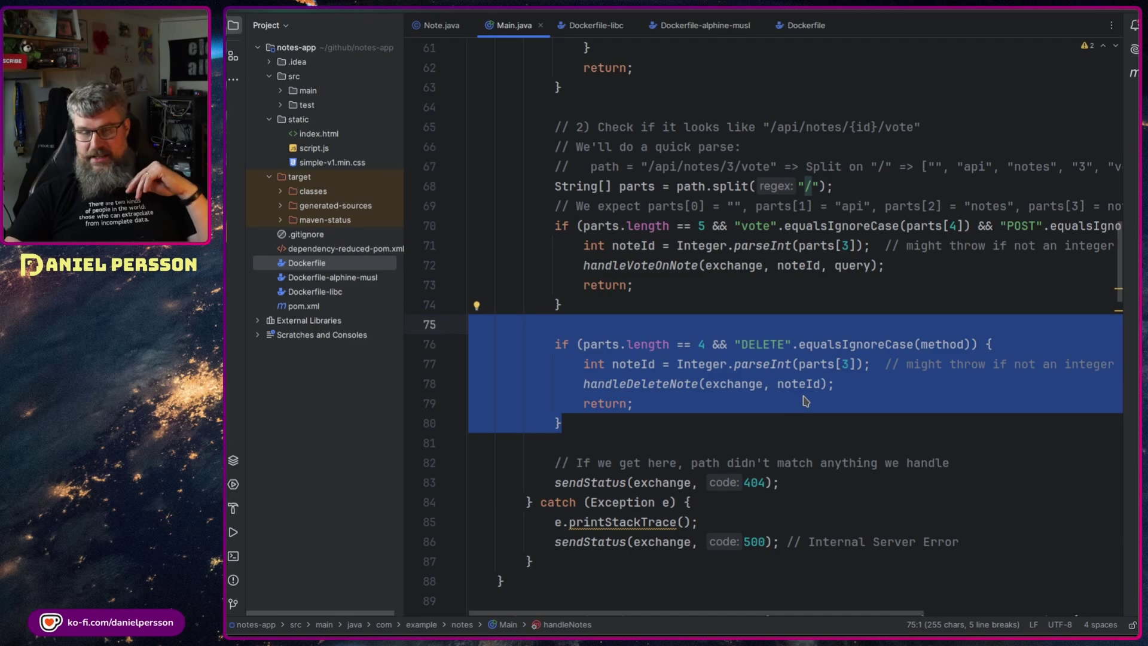
scroll(906, 412, down, 1)
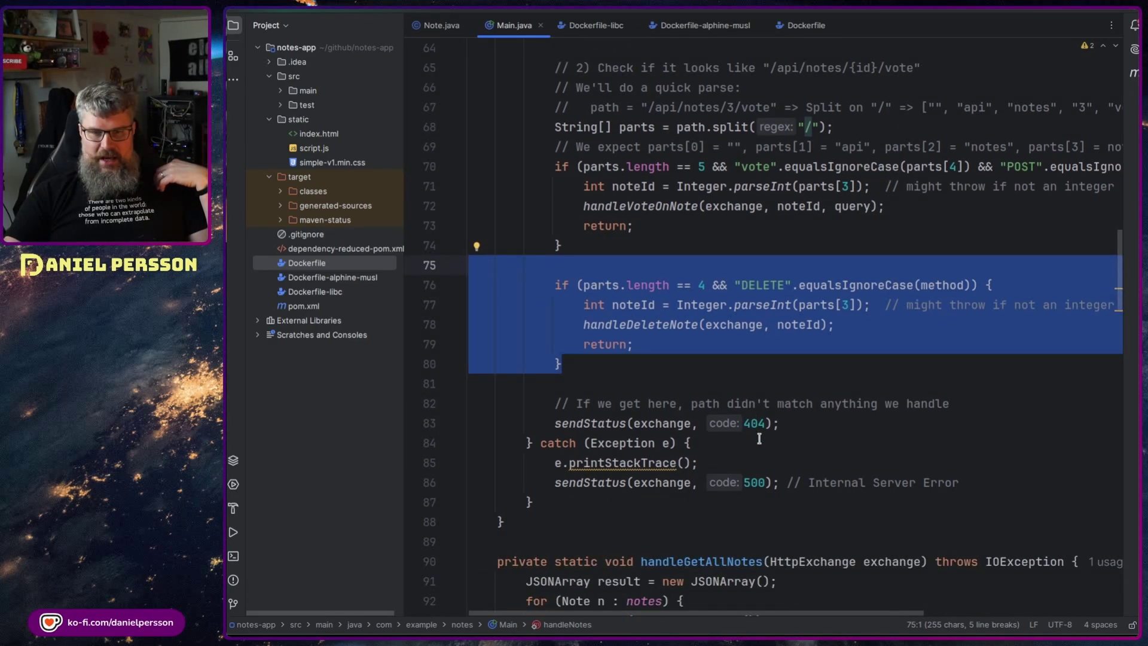
drag(539, 419, 801, 440)
scroll(826, 395, down, 2)
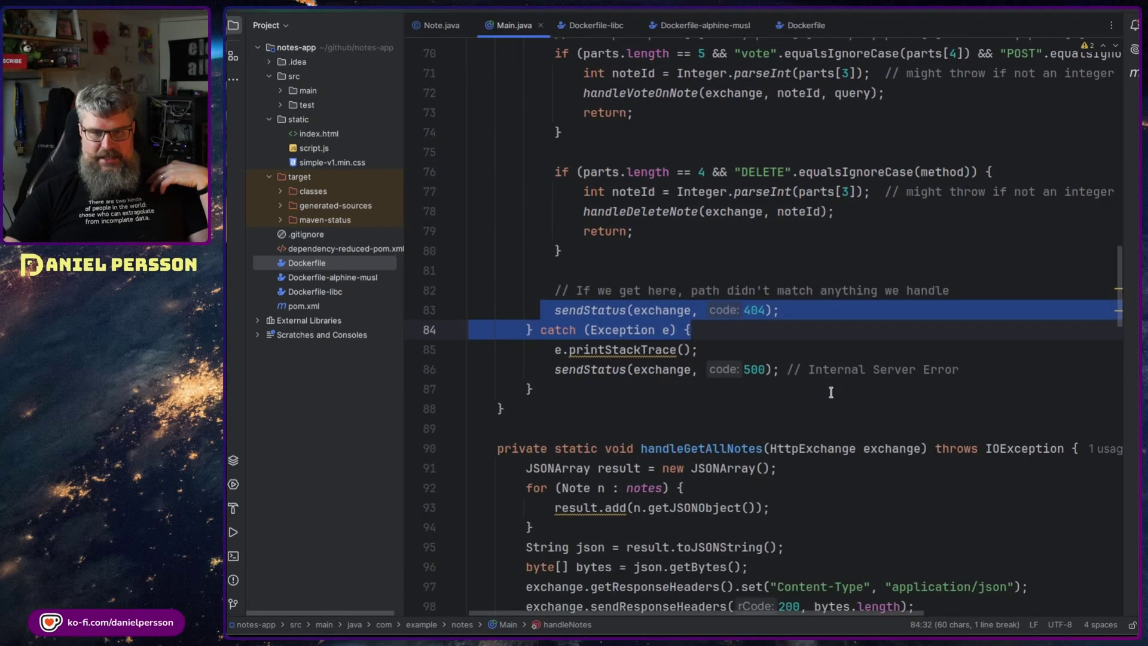
scroll(826, 394, down, 3)
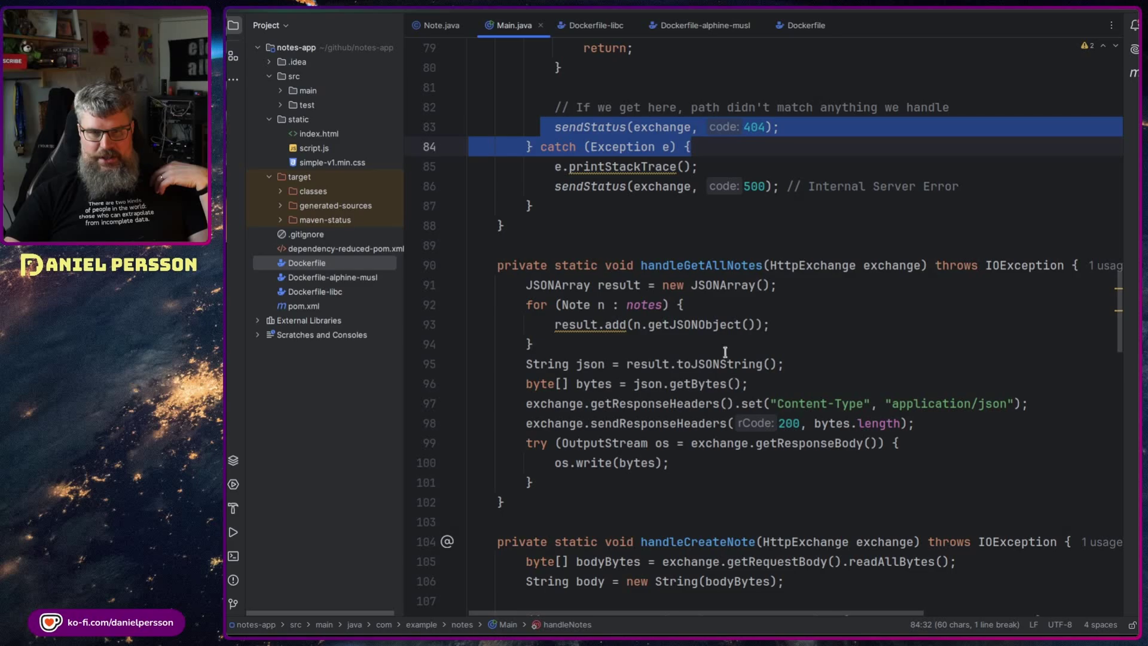
scroll(733, 336, down, 2)
scroll(747, 402, down, 2)
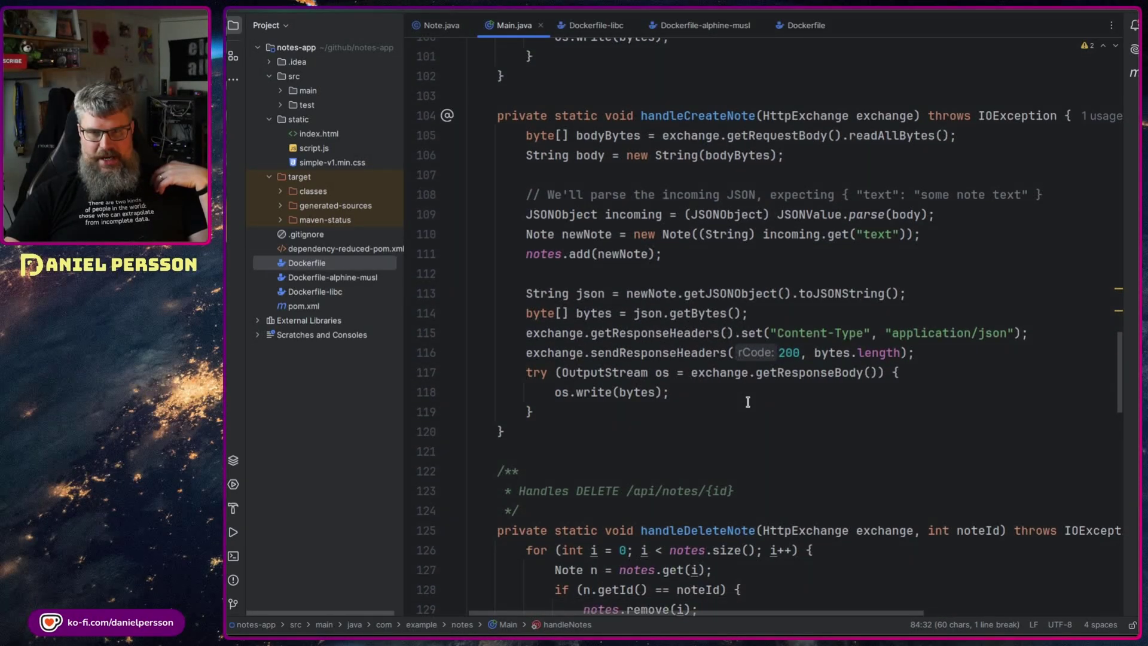
scroll(747, 401, down, 4)
scroll(762, 394, down, 3)
scroll(807, 399, down, 2)
scroll(835, 405, down, 1)
scroll(835, 405, down, 1)
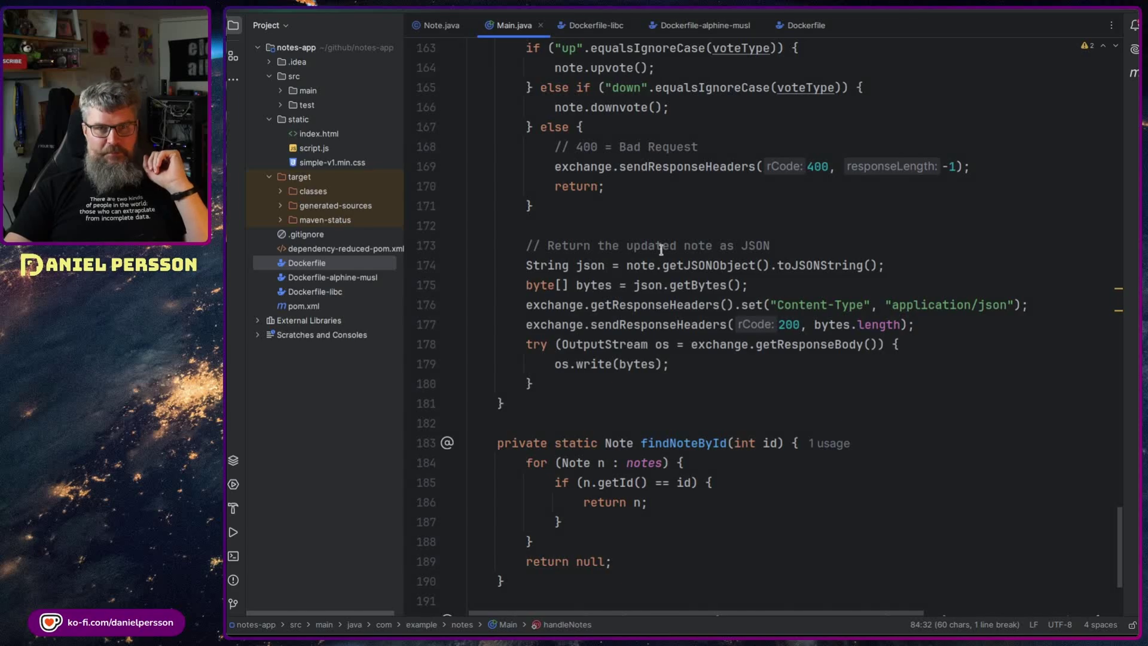
click(599, 27)
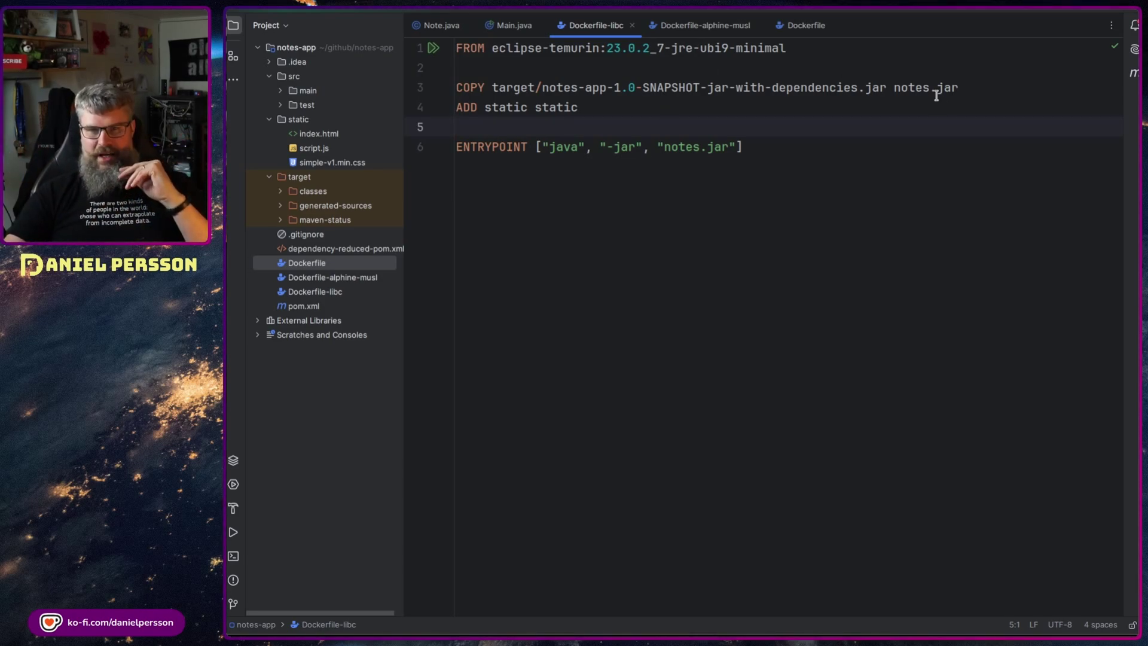
click(631, 113)
drag(756, 147, 439, 148)
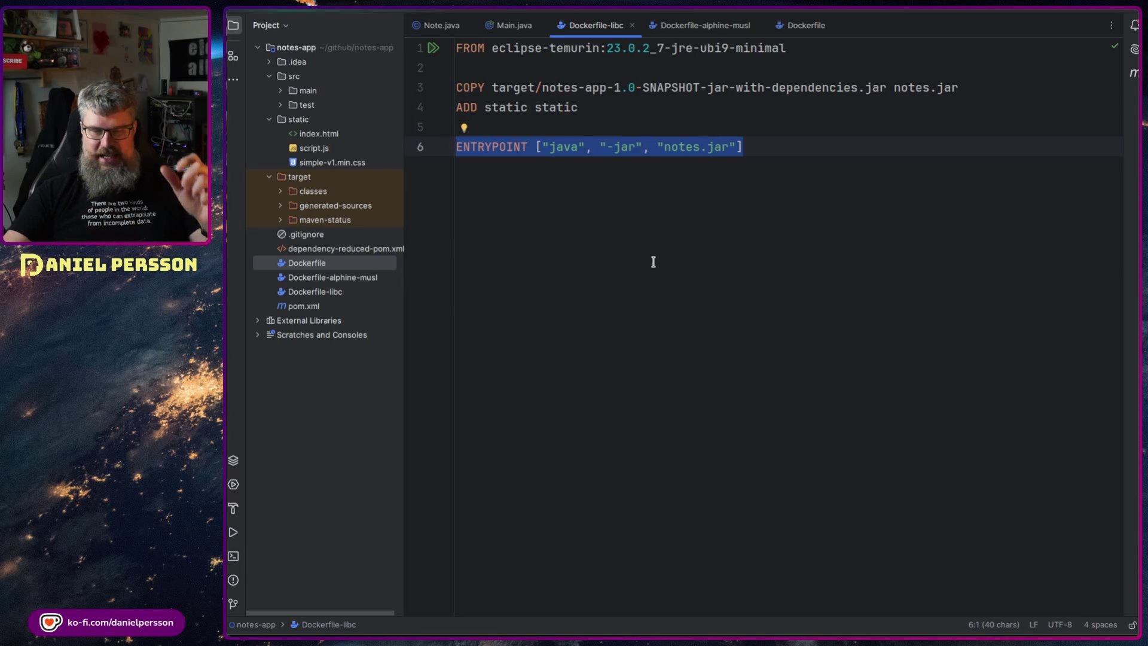
Clear the ENTRYPOINT highlight and show the Liberica 23.0.2 Alpine musl Dockerfile.
click(825, 166)
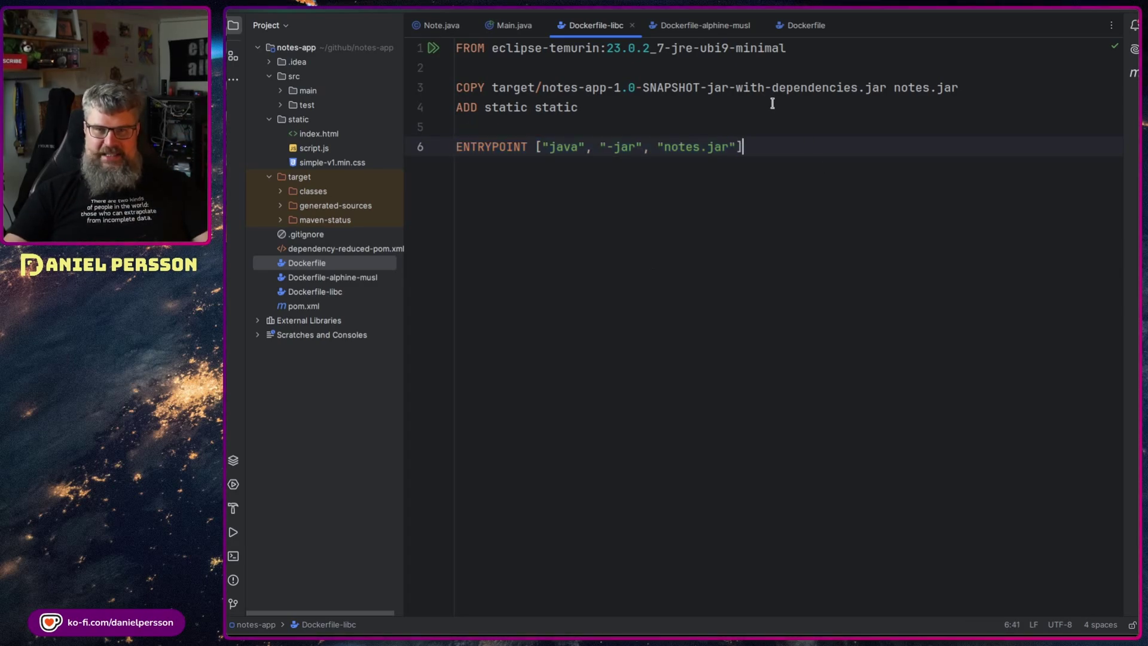
click(705, 27)
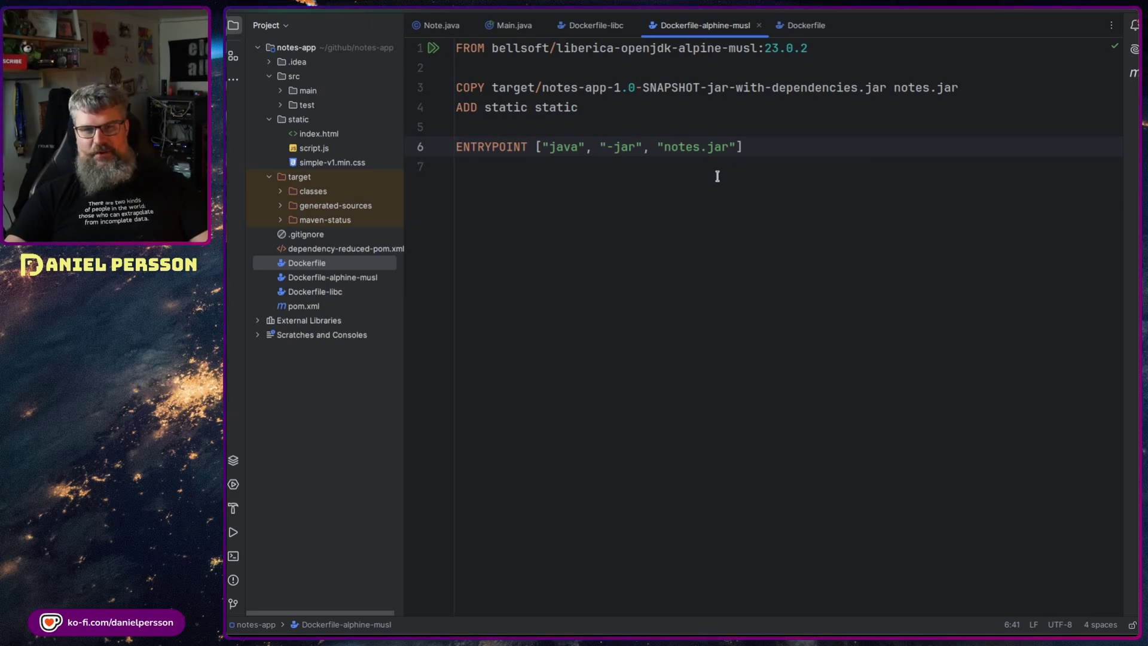
key(super)
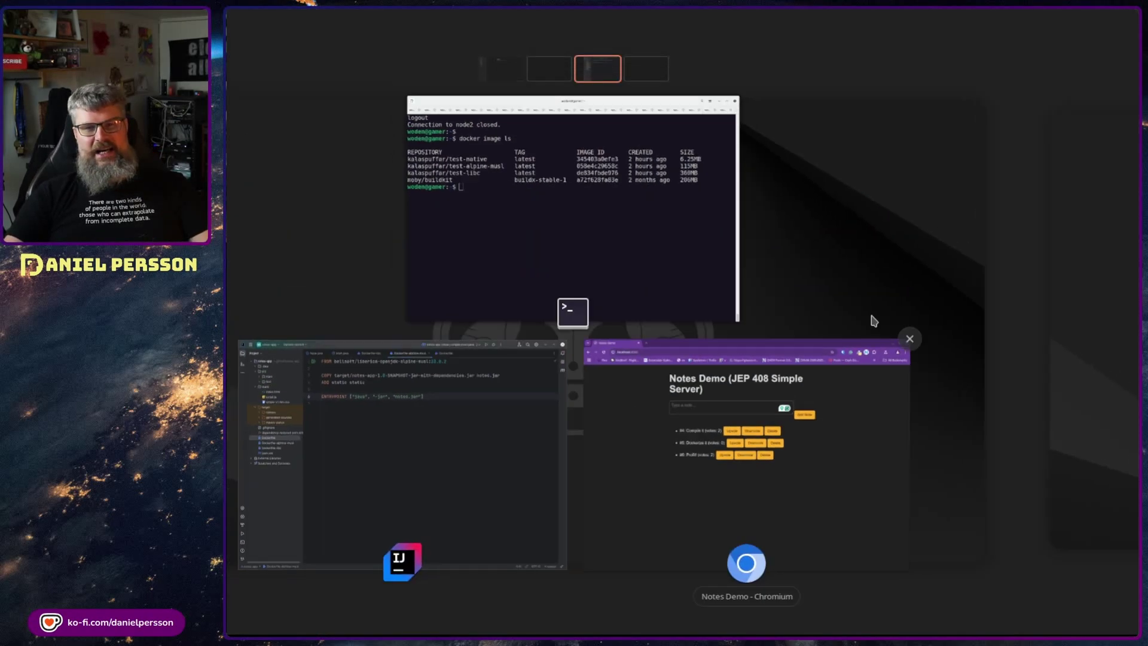
click(619, 195)
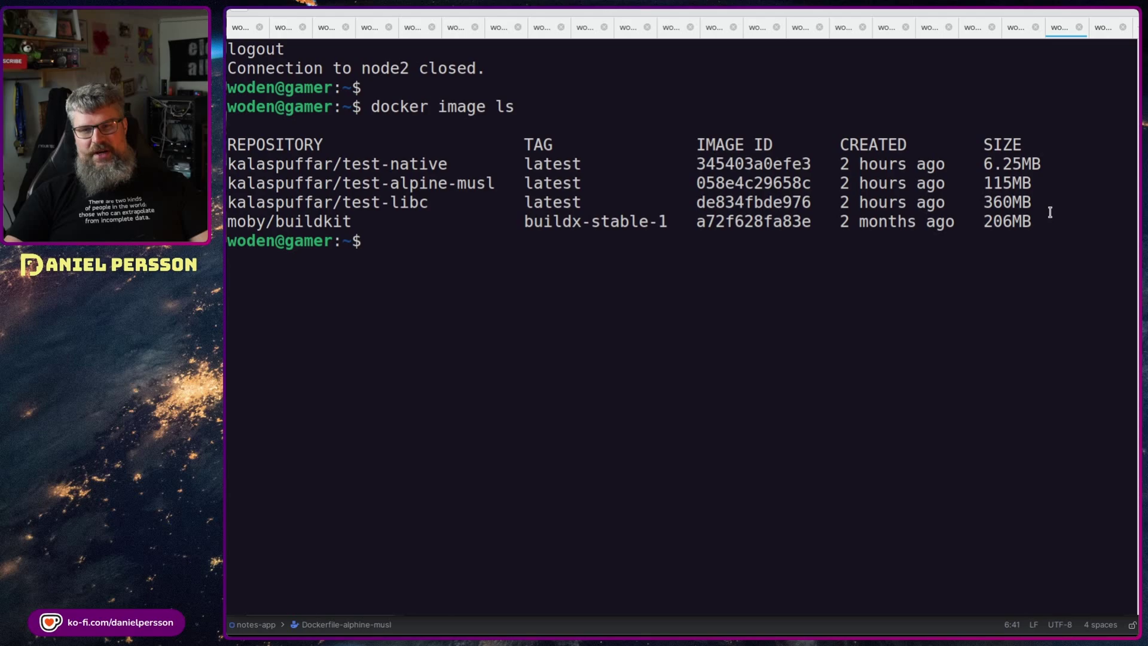
drag(1050, 208, 226, 203)
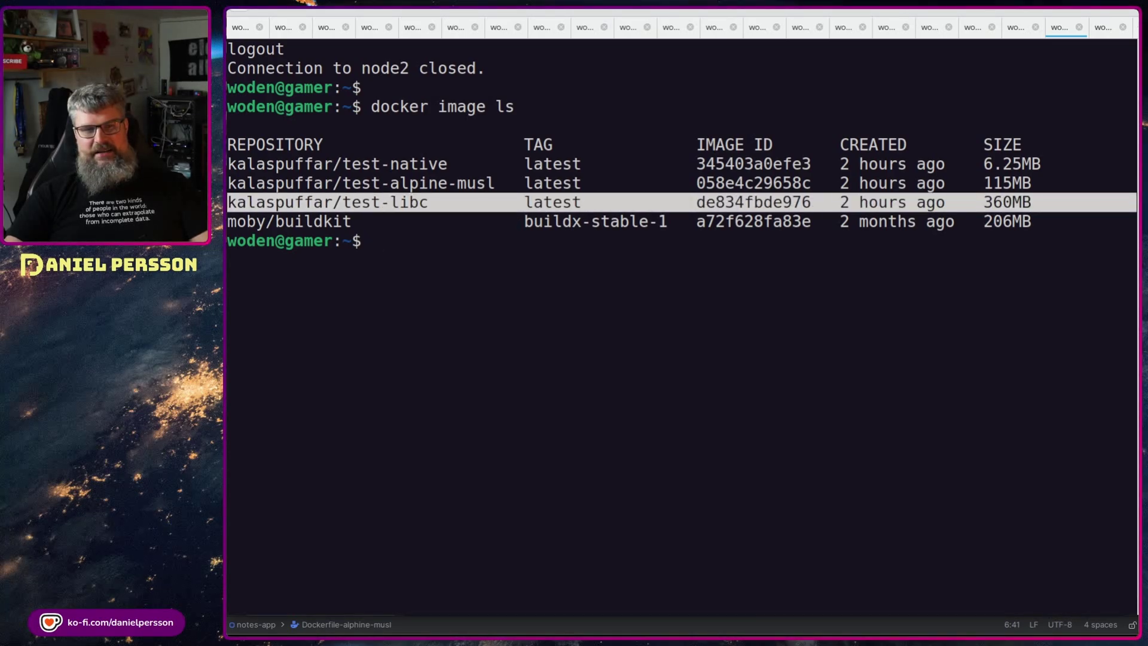
drag(1029, 173, 228, 182)
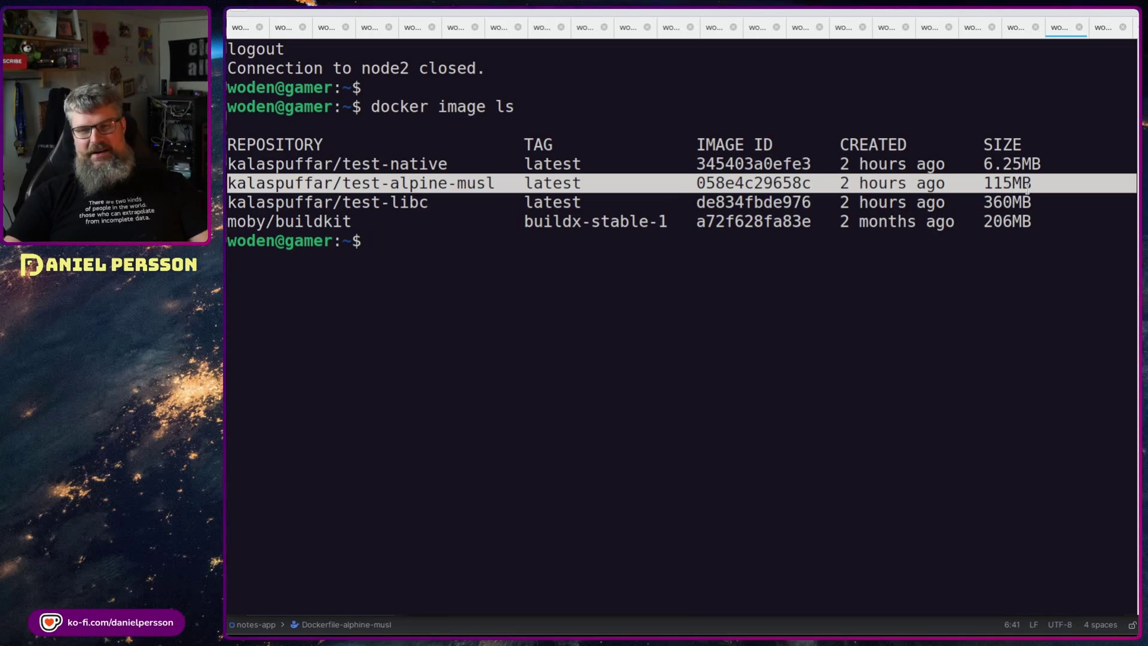
click(987, 162)
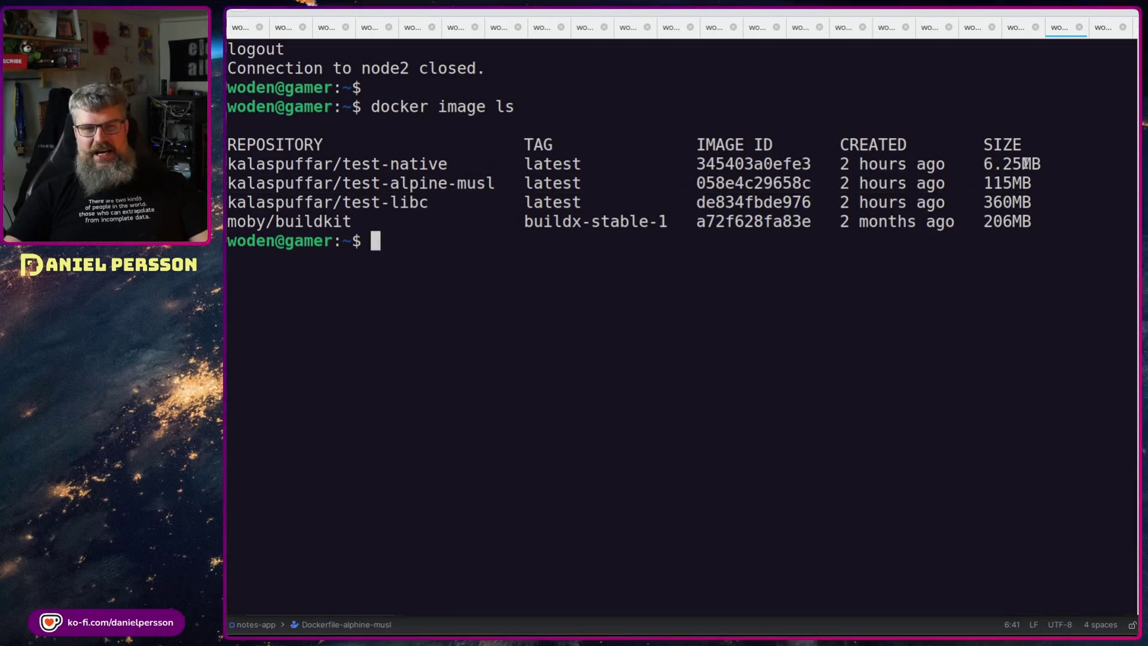
drag(1070, 164, 439, 165)
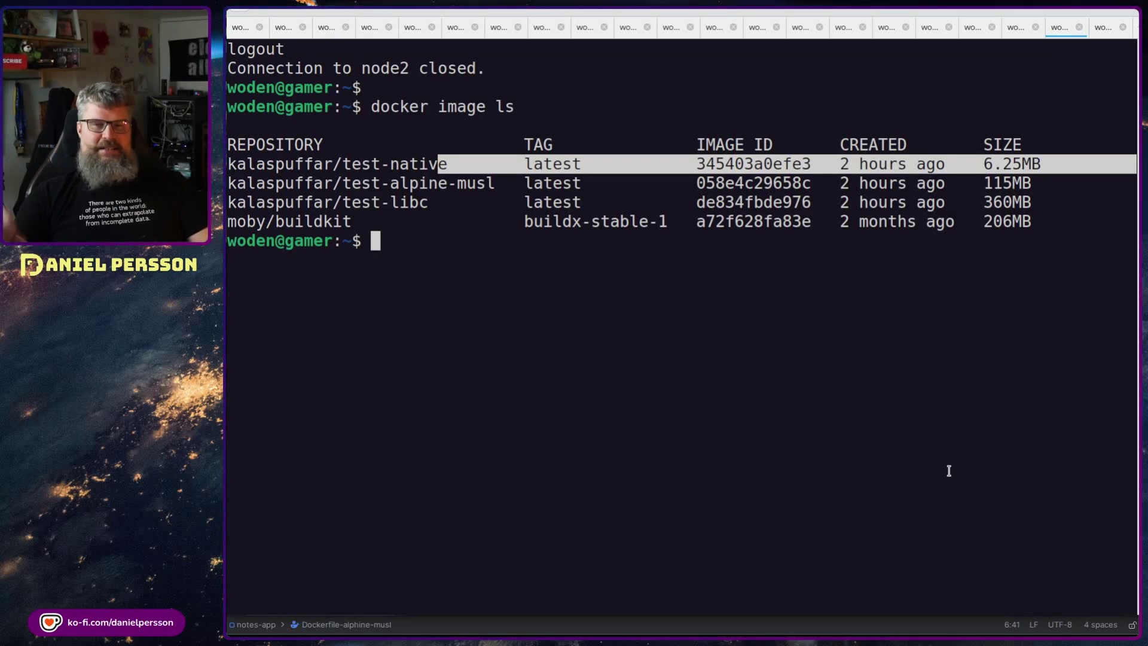
click(926, 373)
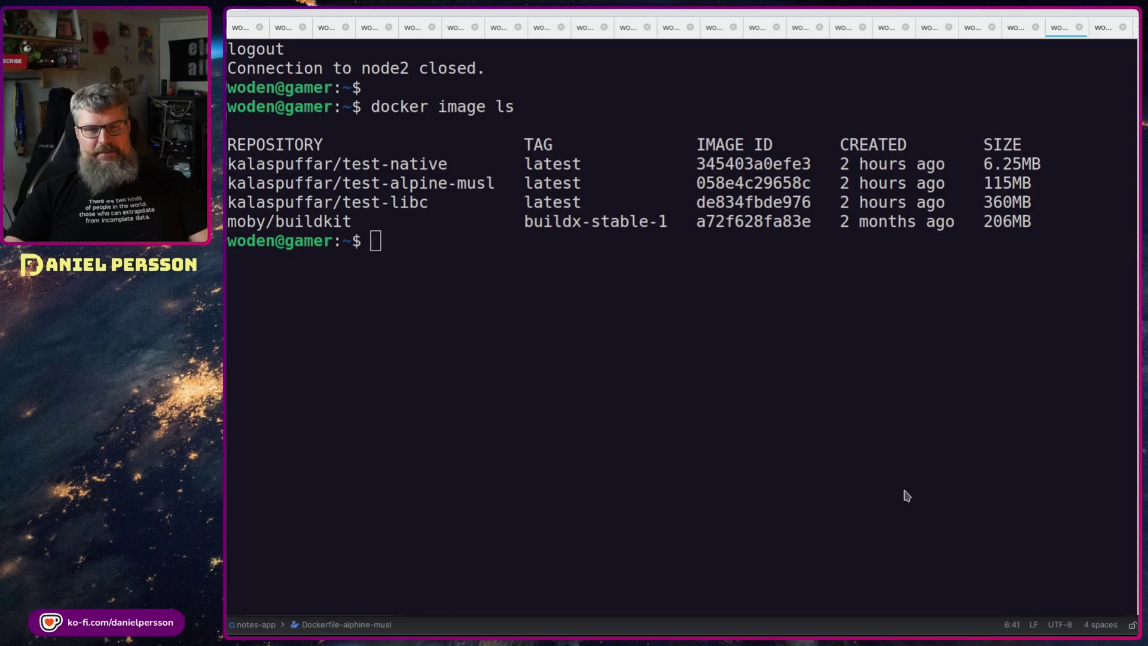
key(super)
Bring up the native Dockerfile, highlighting the GraalVM base image, nativebuild stage and WORKDIR /build.
click(497, 454)
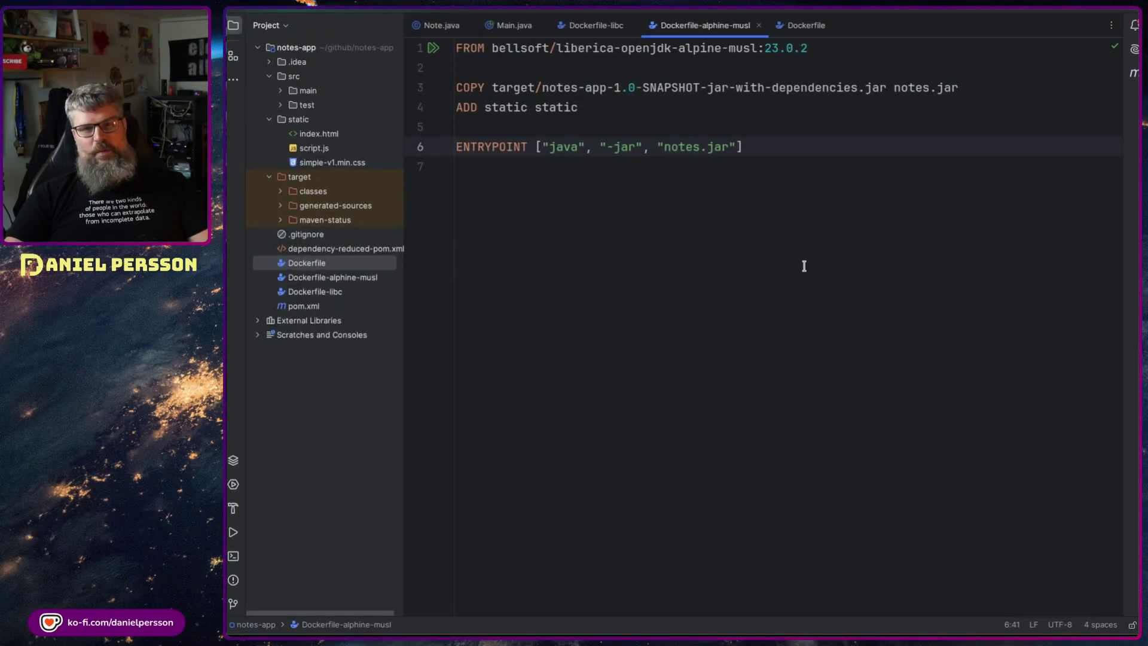
click(794, 29)
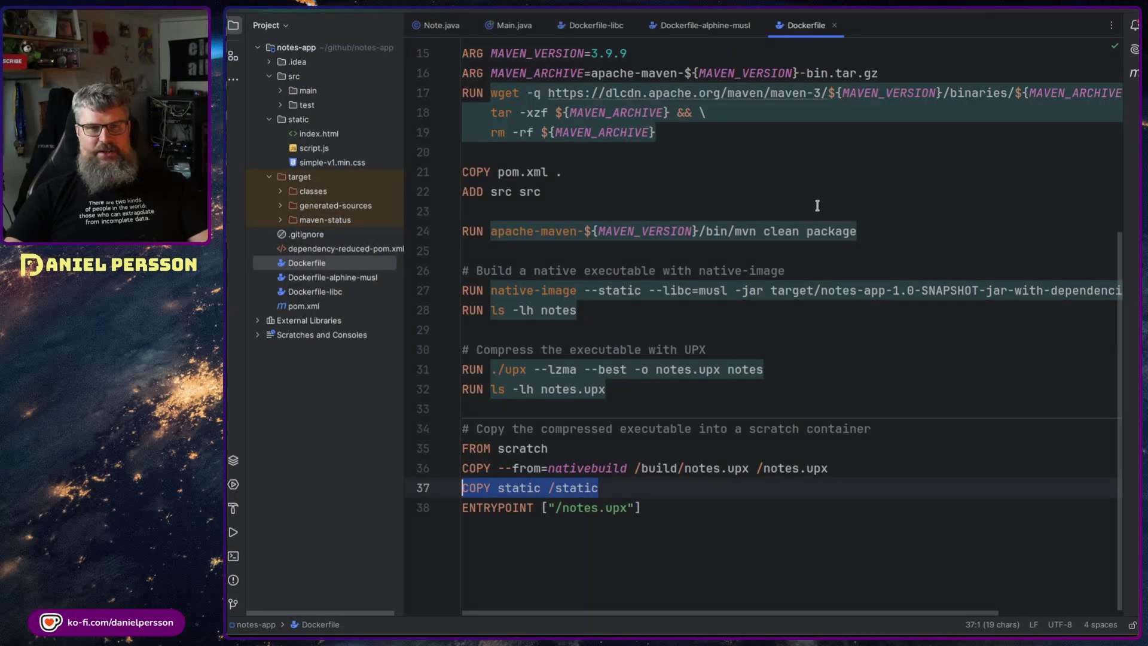
click(818, 169)
scroll(770, 198, up, 5)
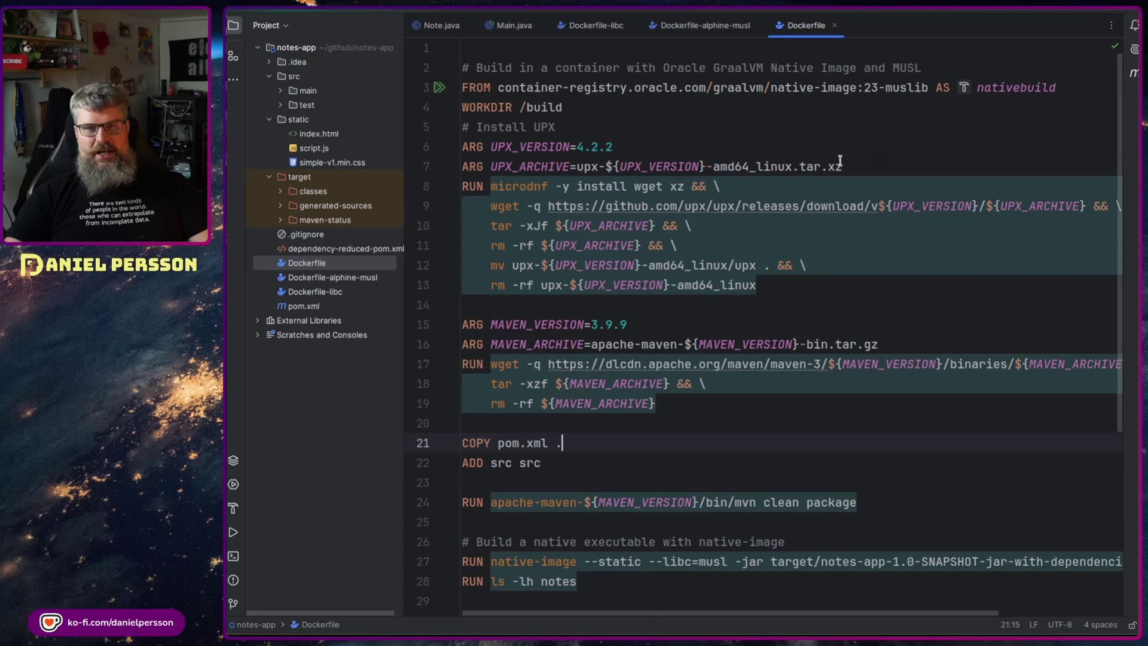
double_click(727, 86)
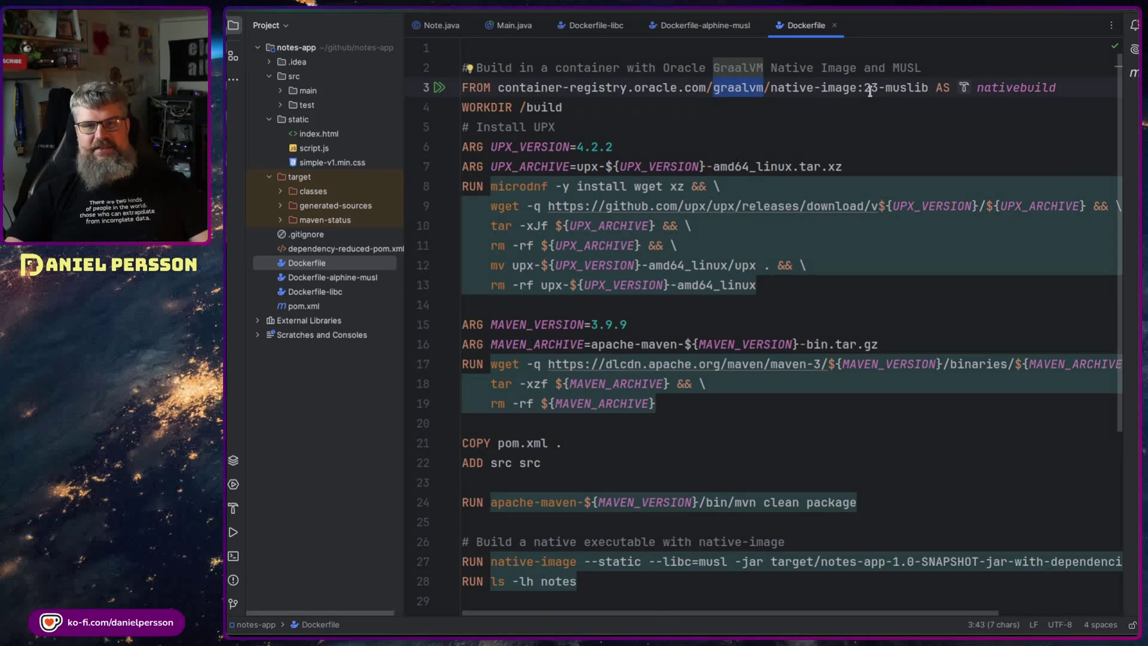
click(1042, 111)
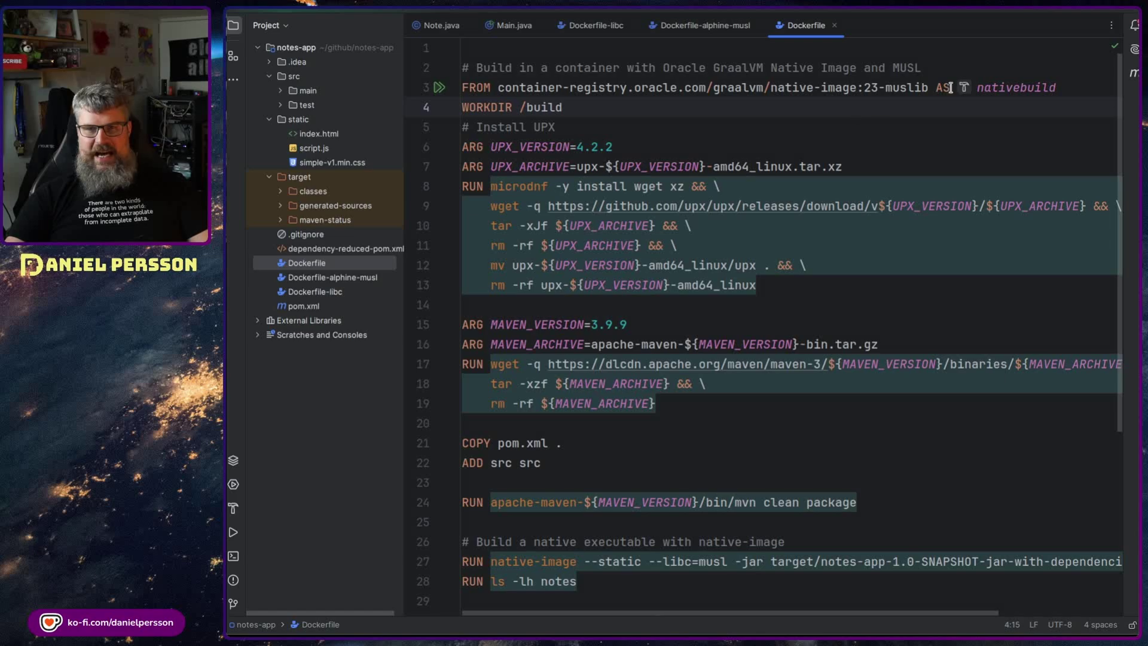
click(1029, 86)
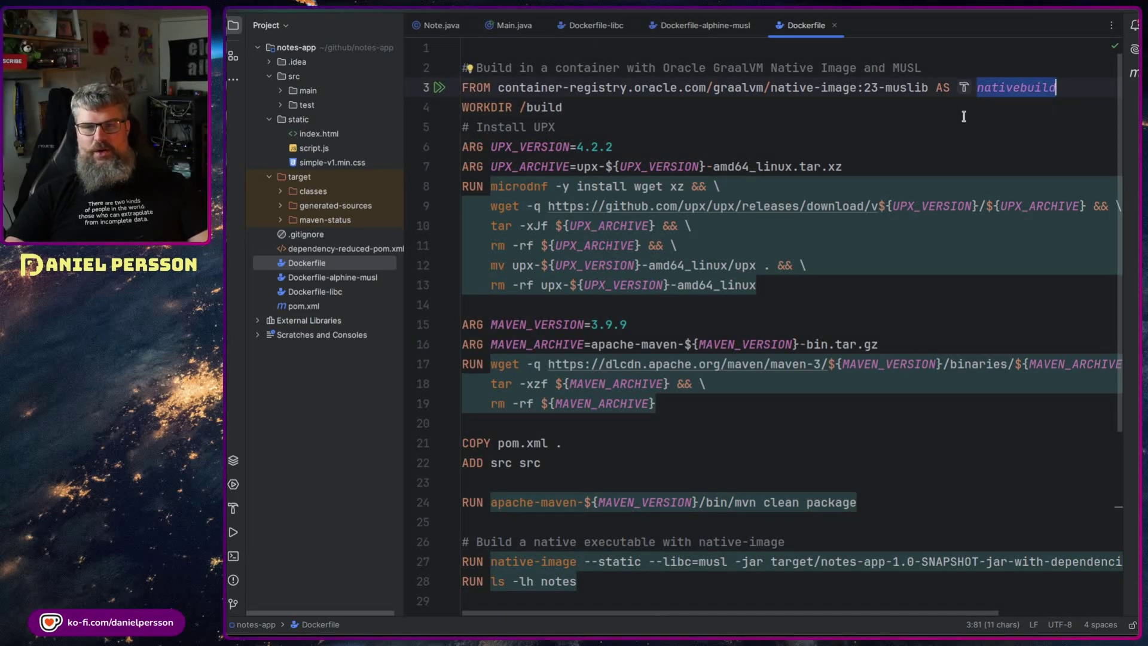
drag(592, 114, 441, 97)
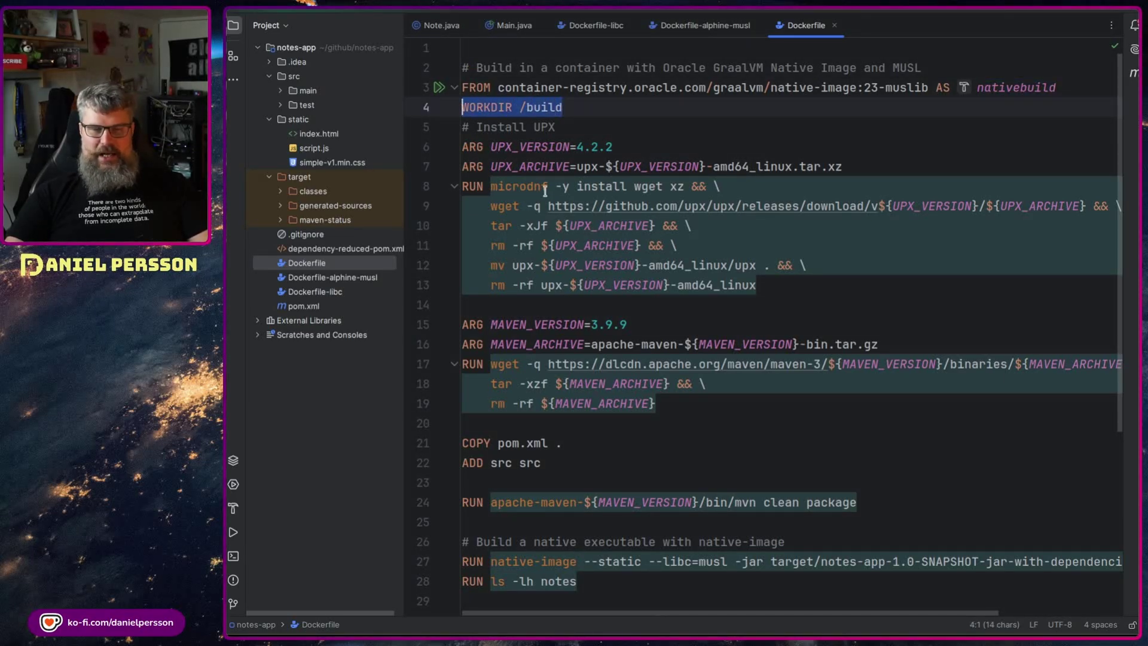
Walk through the UPX install block, highlighting the download commands and 'microdnf install wget xz'.
click(671, 146)
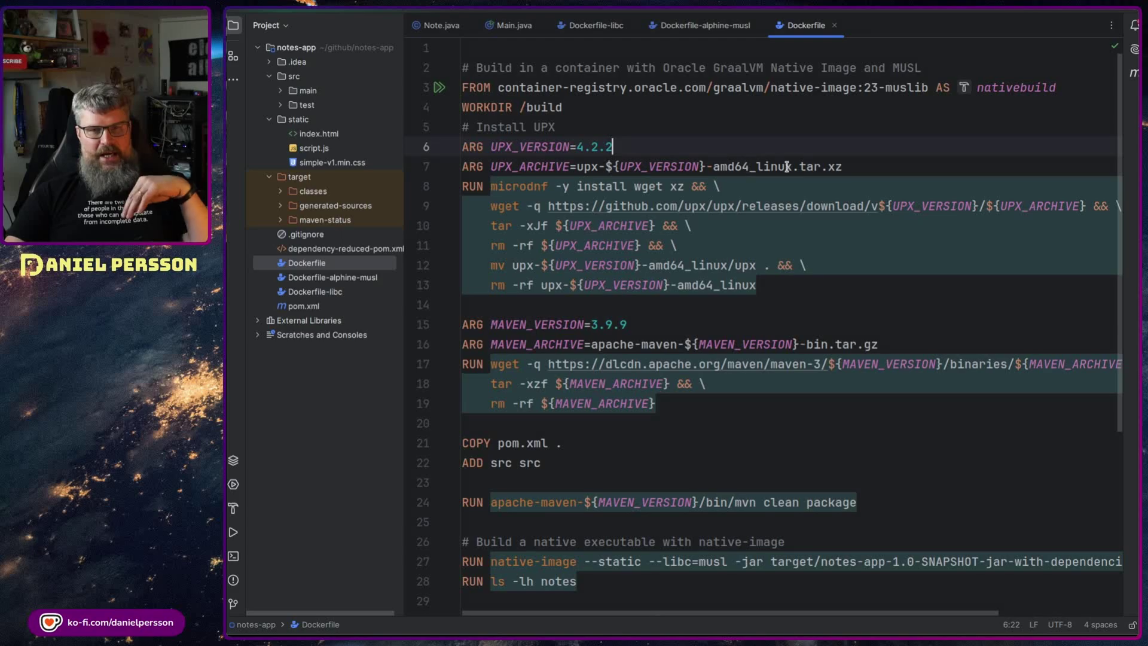
drag(758, 284, 453, 157)
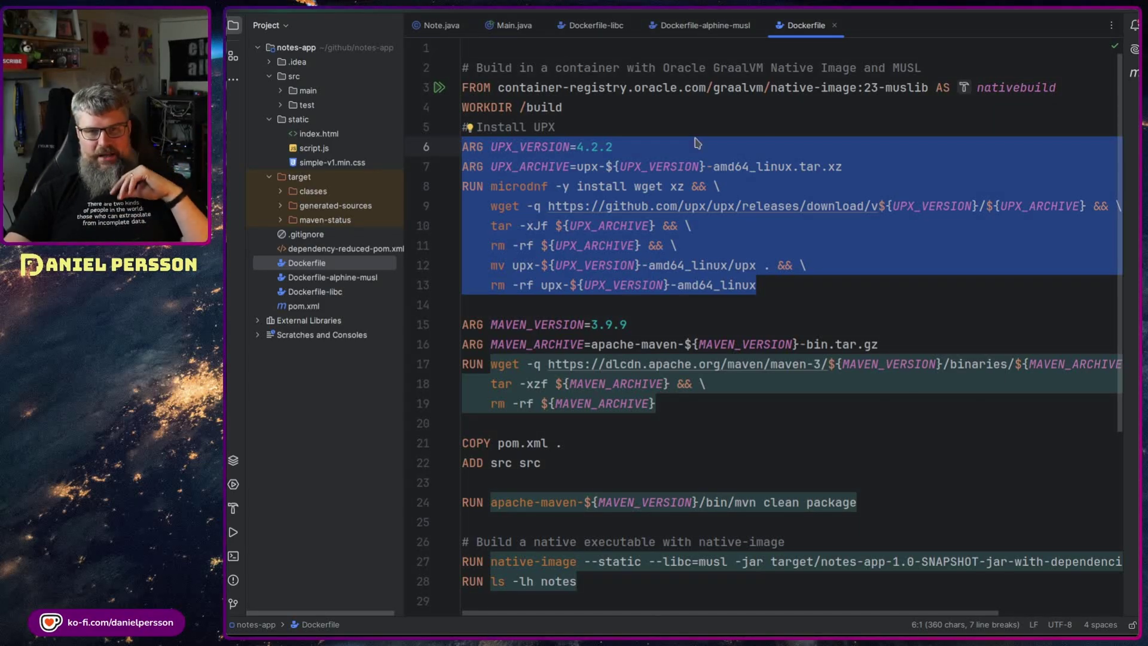
click(854, 167)
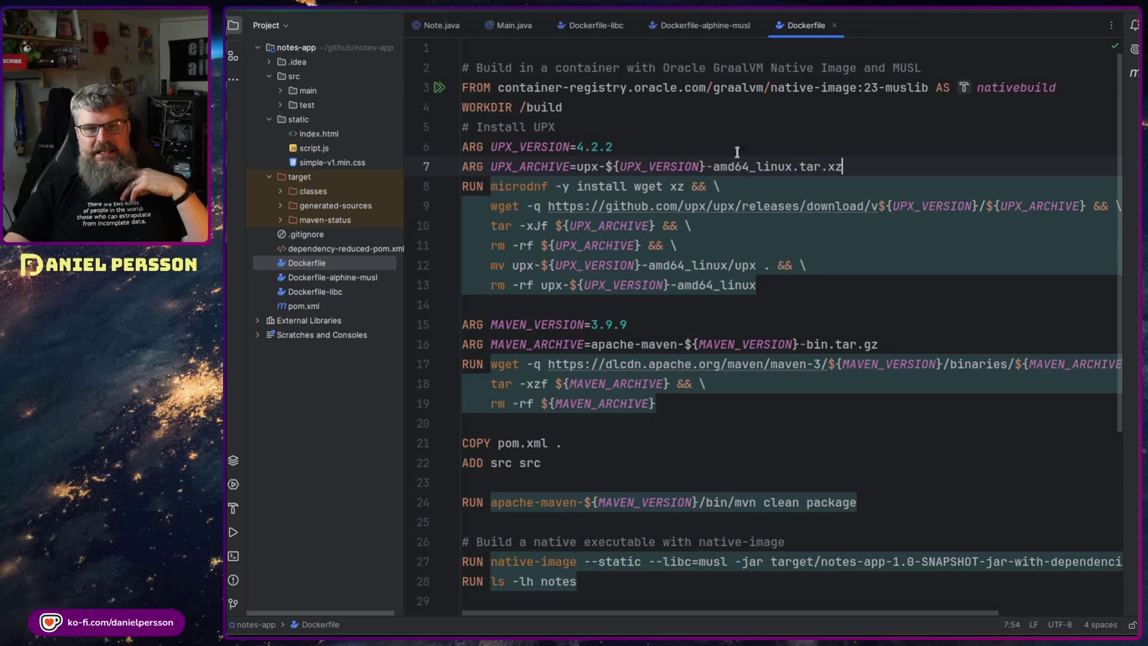
drag(788, 281, 459, 186)
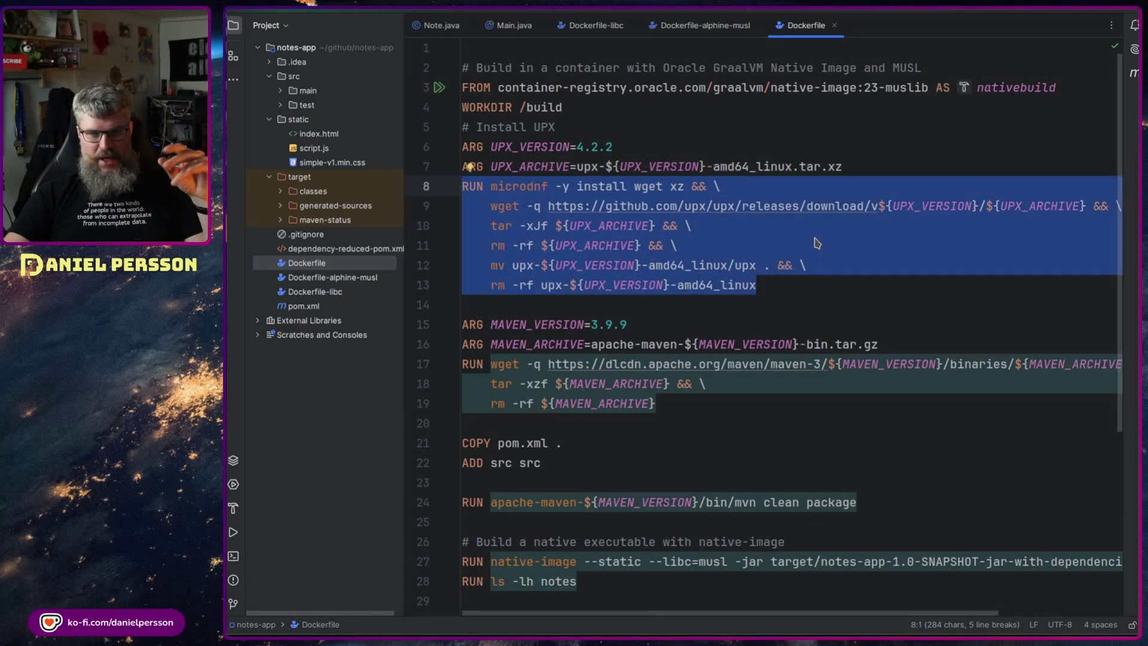
double_click(519, 187)
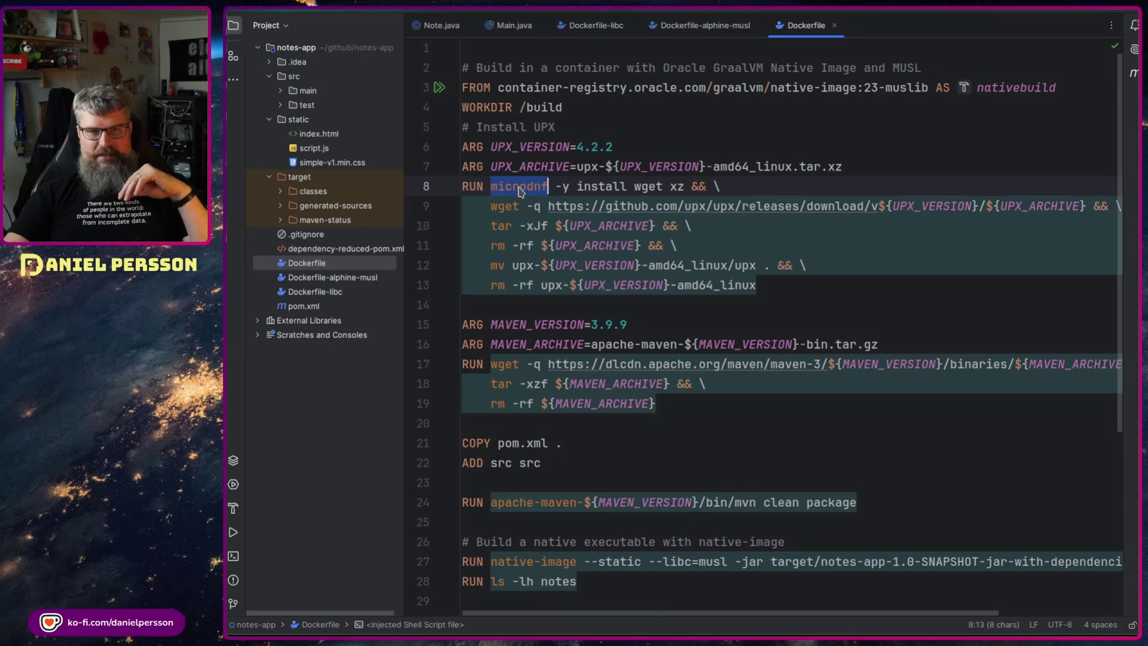
double_click(603, 187)
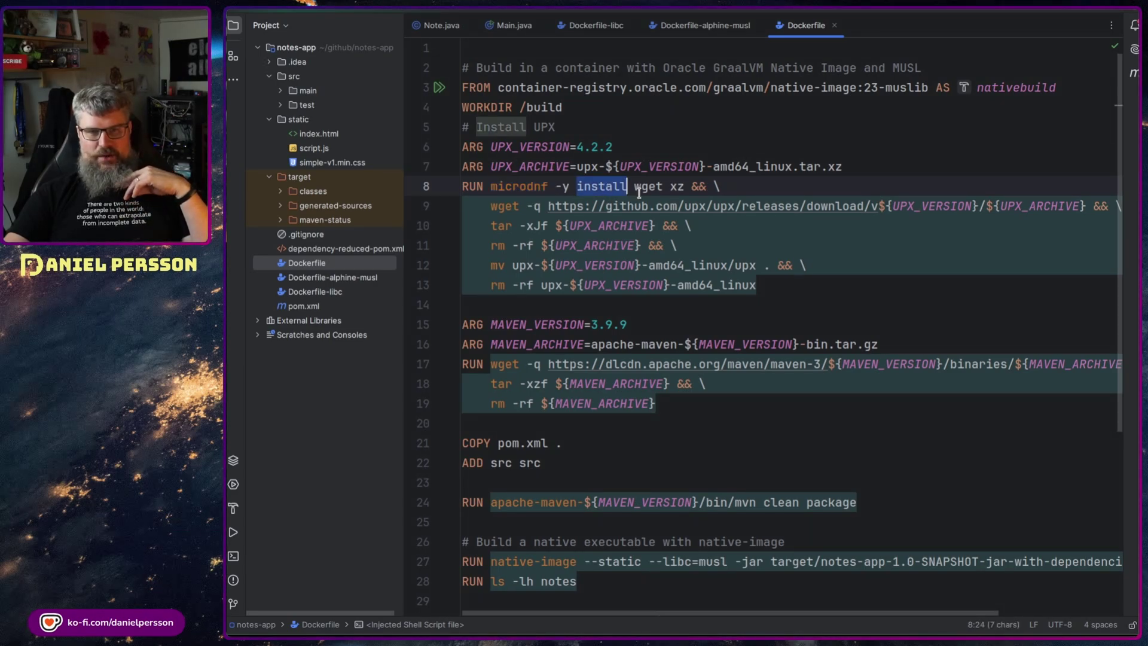
double_click(647, 187)
double_click(676, 185)
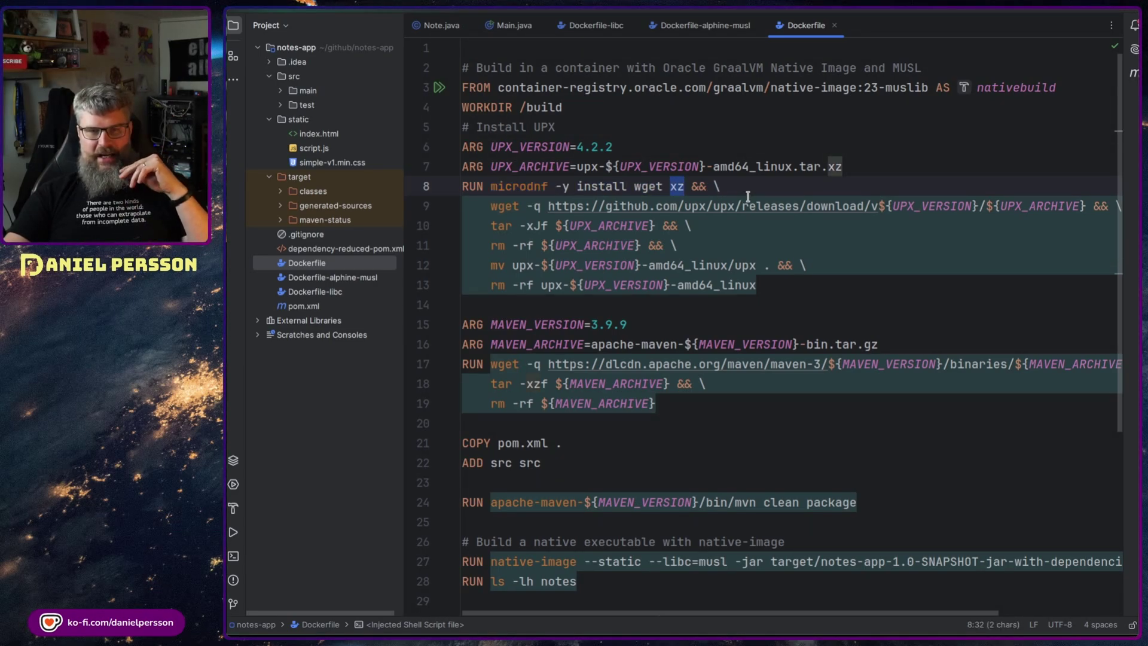
click(849, 165)
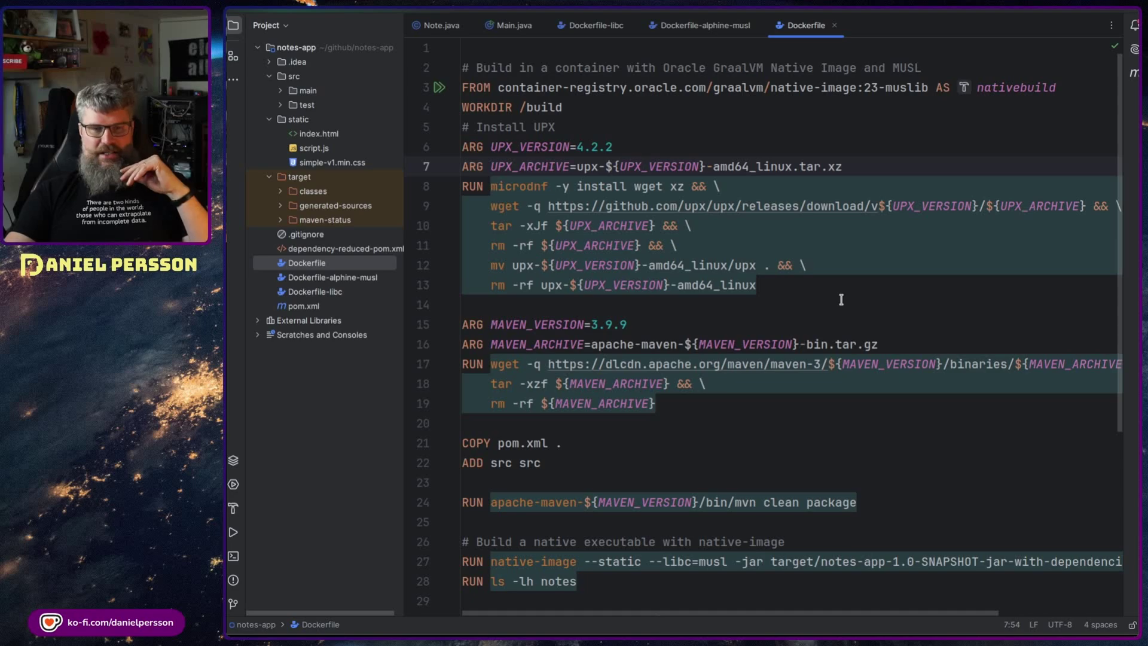
mouse_move(646, 328)
mouse_down()
mouse_move(413, 318)
mouse_move(425, 324)
mouse_up()
scroll(663, 315, down, 2)
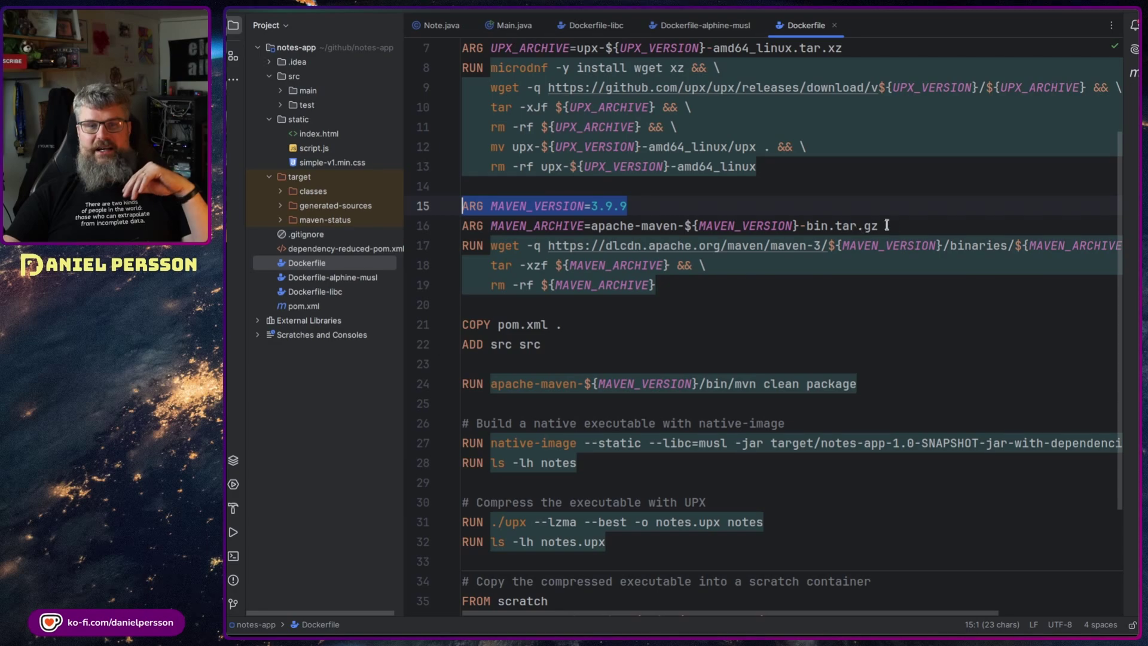
drag(890, 225, 462, 235)
drag(690, 285, 426, 232)
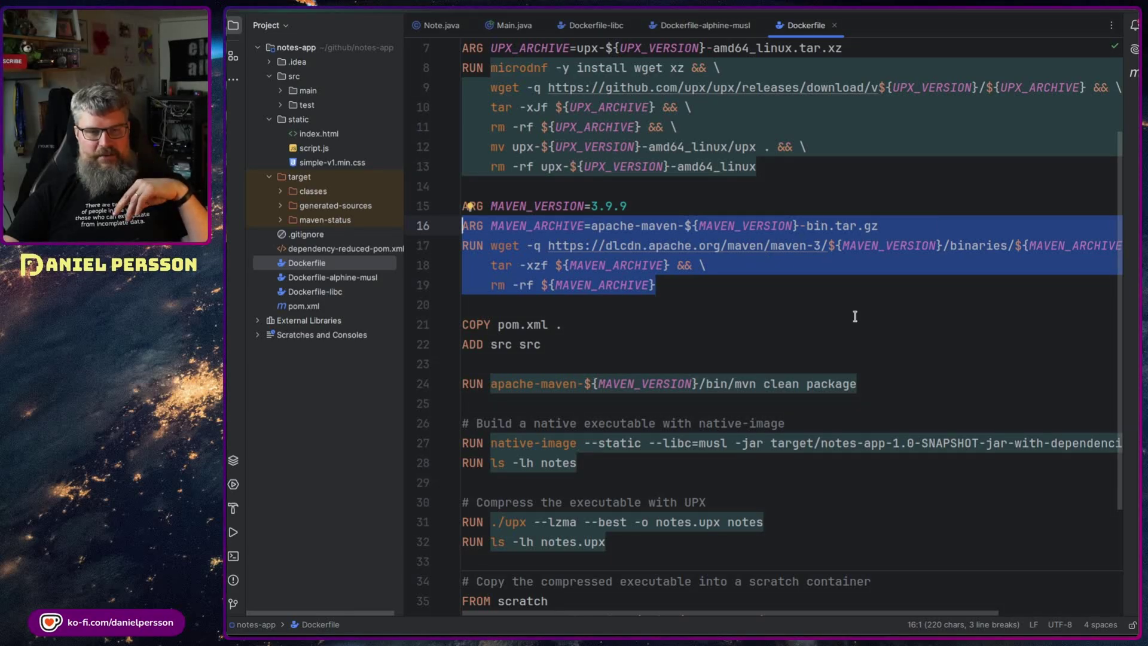
drag(593, 357, 426, 321)
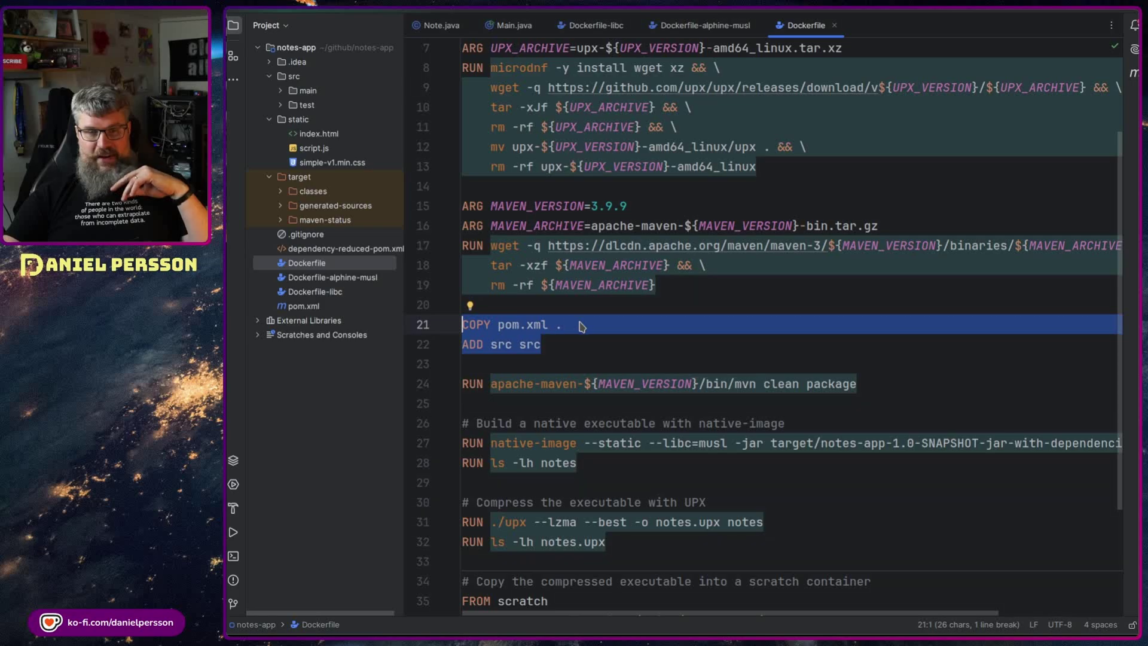
click(561, 350)
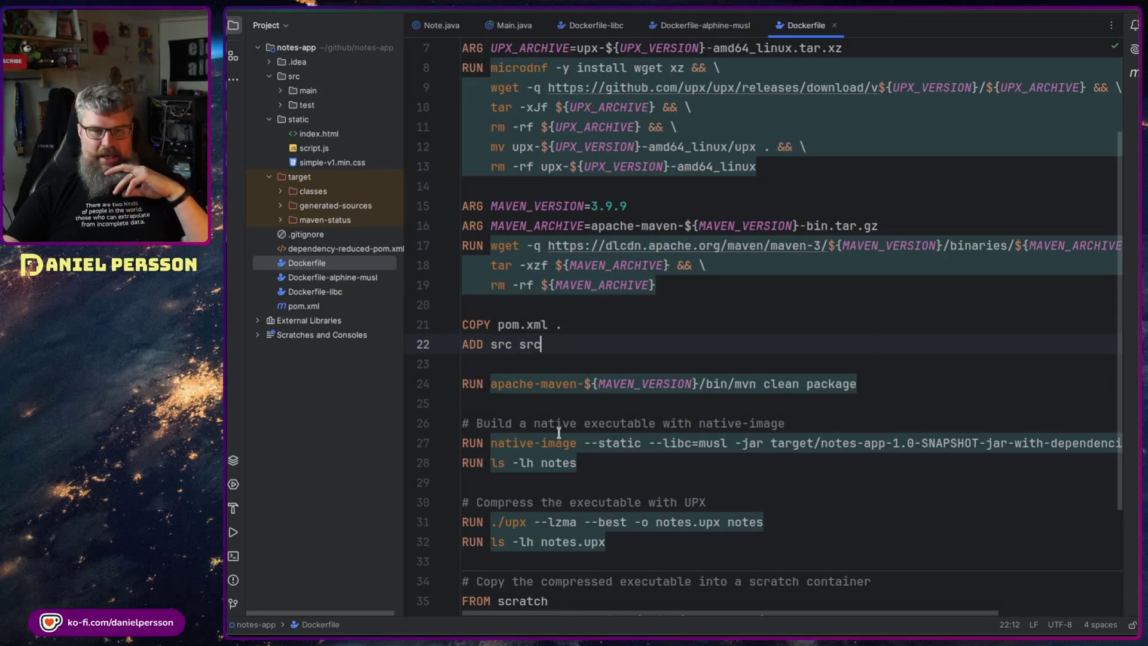
drag(887, 387, 423, 390)
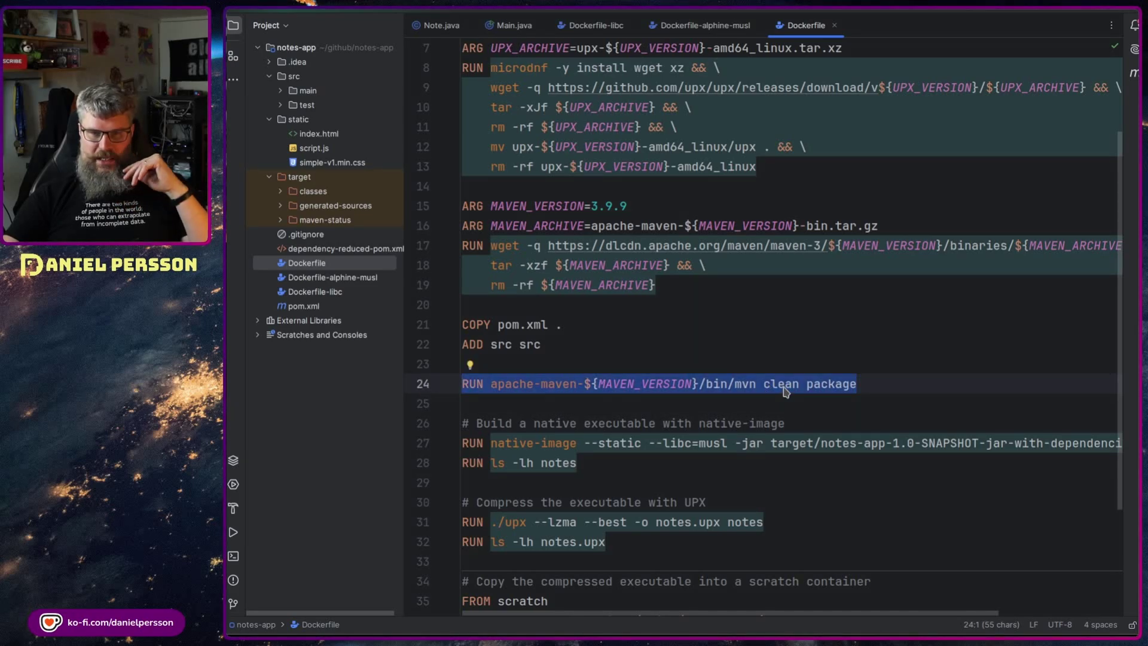
click(877, 388)
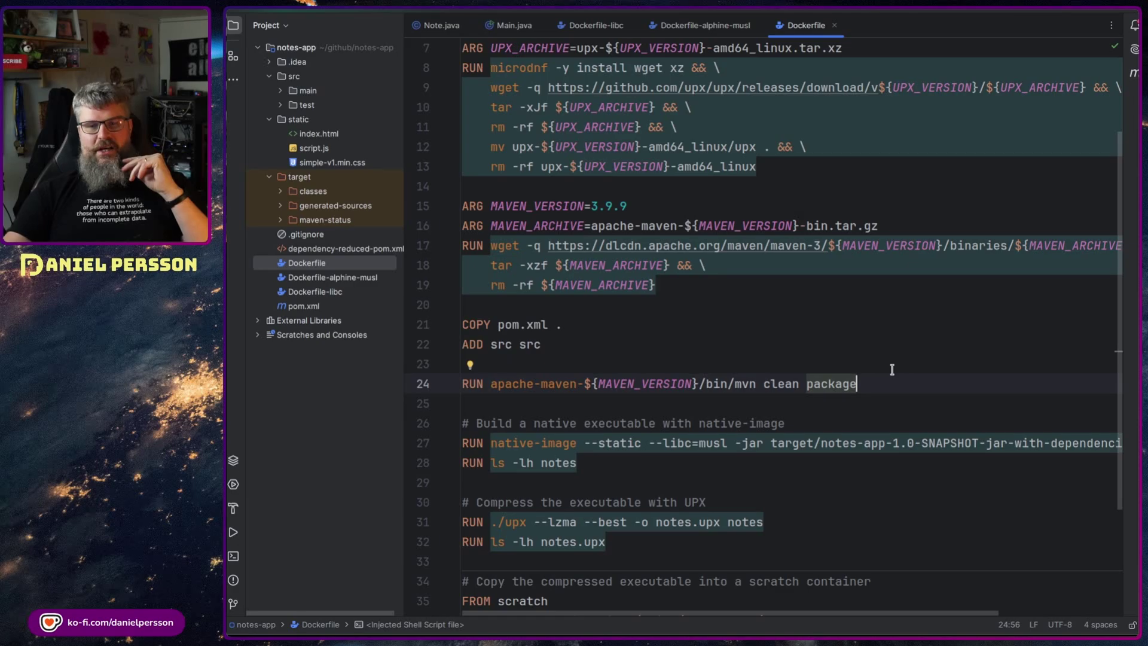
In pom.xml, highlight the properties, dependencies and assembly plugin blocks.
double_click(304, 306)
scroll(878, 290, up, 4)
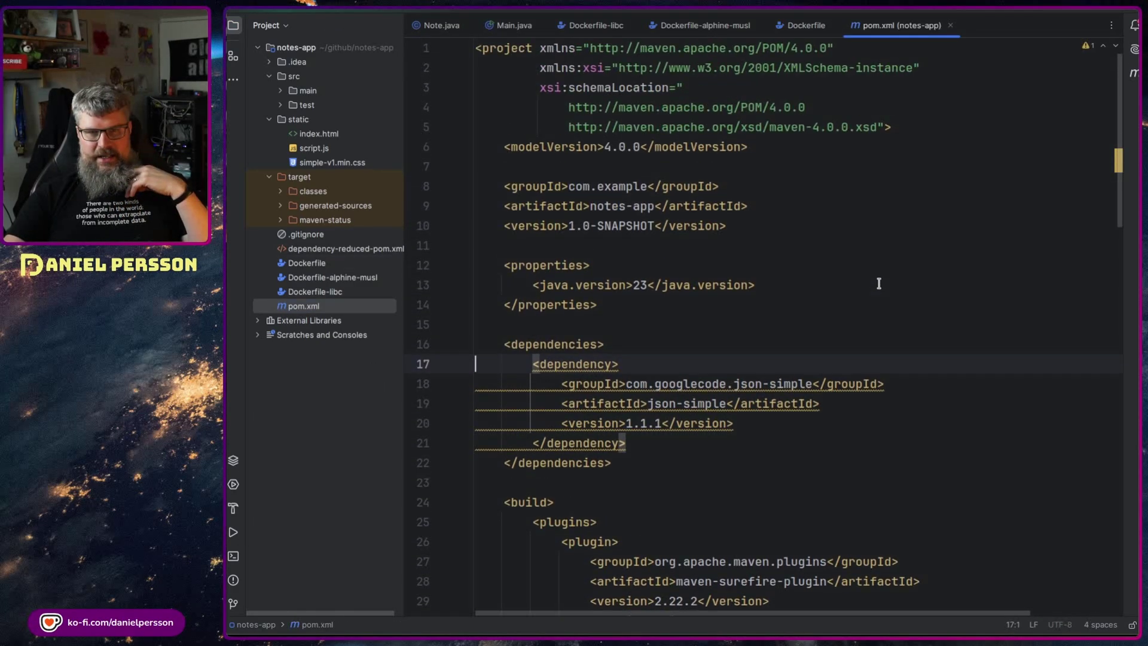
drag(719, 219, 475, 186)
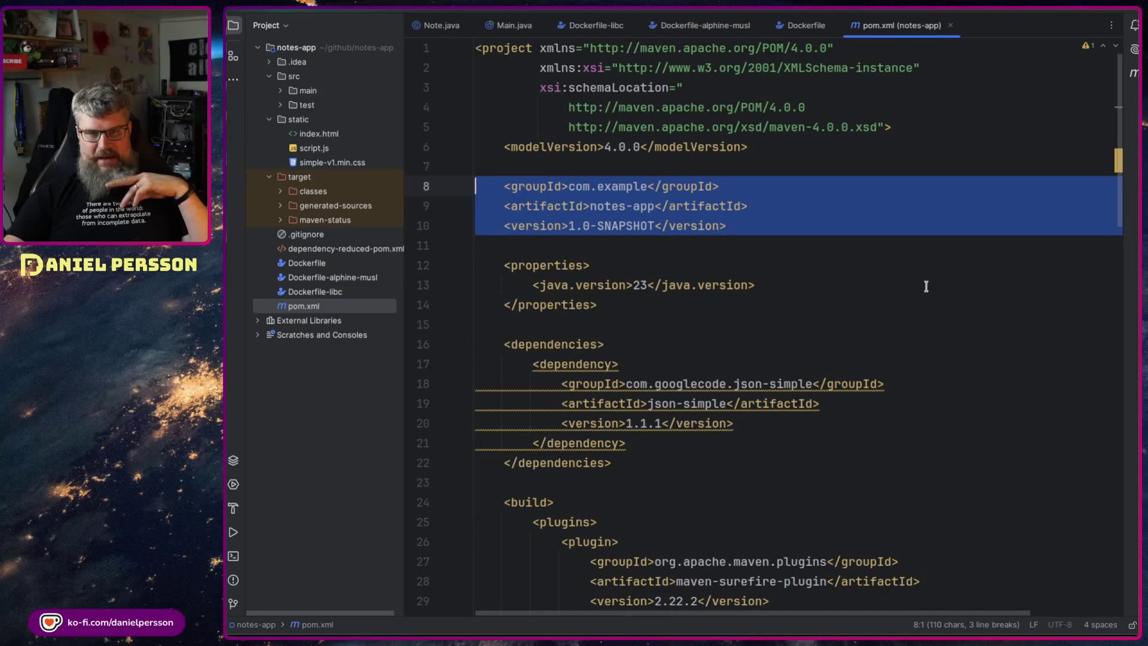
scroll(927, 287, down, 3)
drag(699, 288, 589, 246)
drag(628, 126, 475, 87)
mouse_move(714, 288)
mouse_down()
mouse_move(663, 246)
mouse_move(473, 165)
mouse_up()
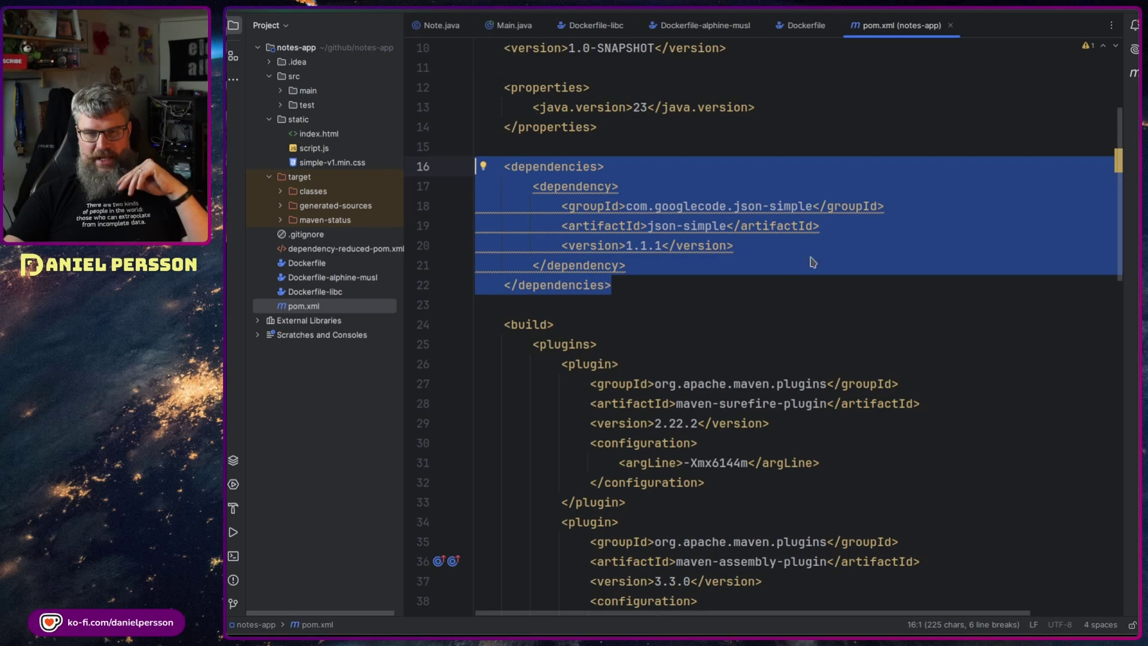
scroll(841, 231, down, 3)
scroll(844, 230, down, 2)
scroll(844, 229, down, 1)
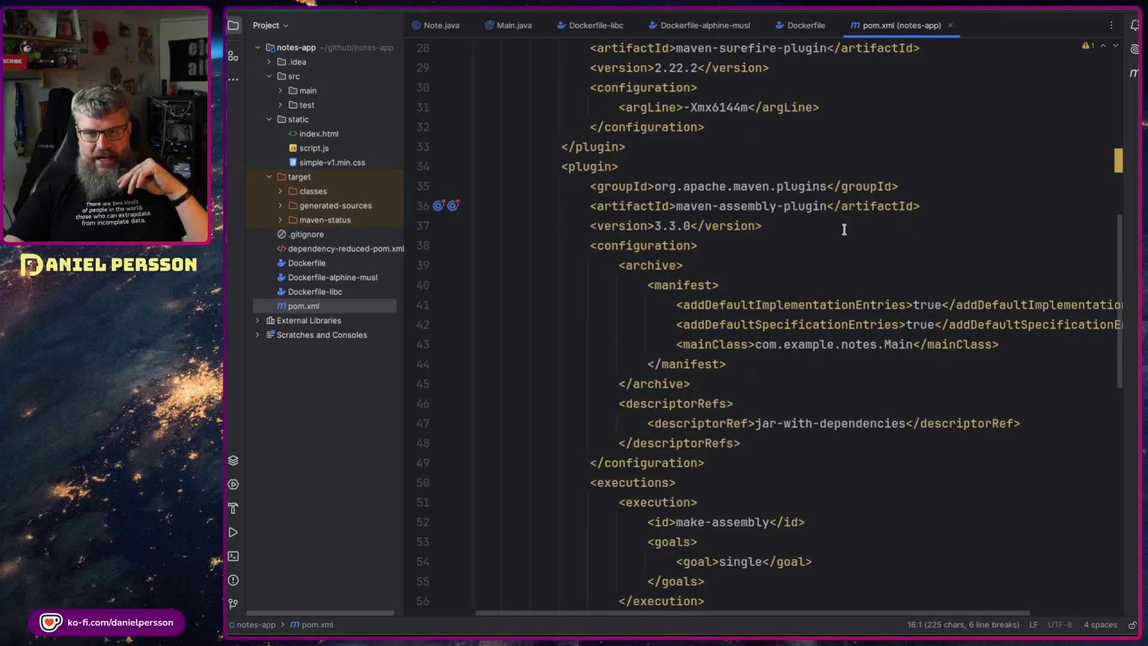
drag(551, 171, 905, 422)
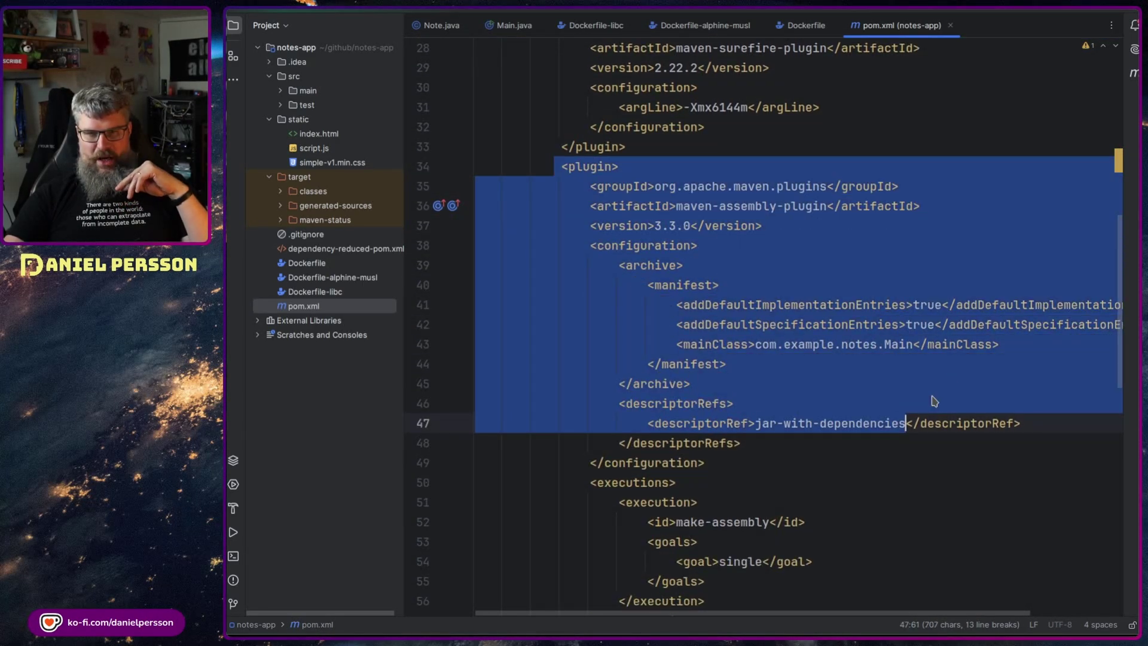
Highlight the mainClass com.example.notes.Main and the plugin's descriptorRef and configuration sections.
click(1004, 348)
drag(755, 345, 871, 346)
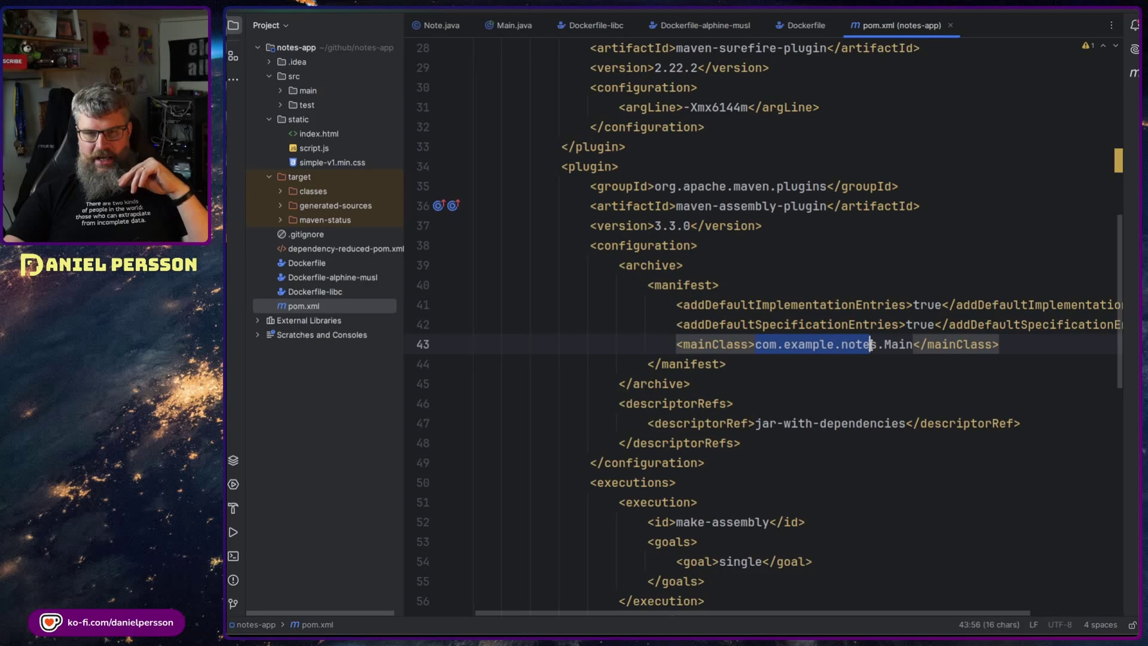
double_click(798, 347)
double_click(850, 346)
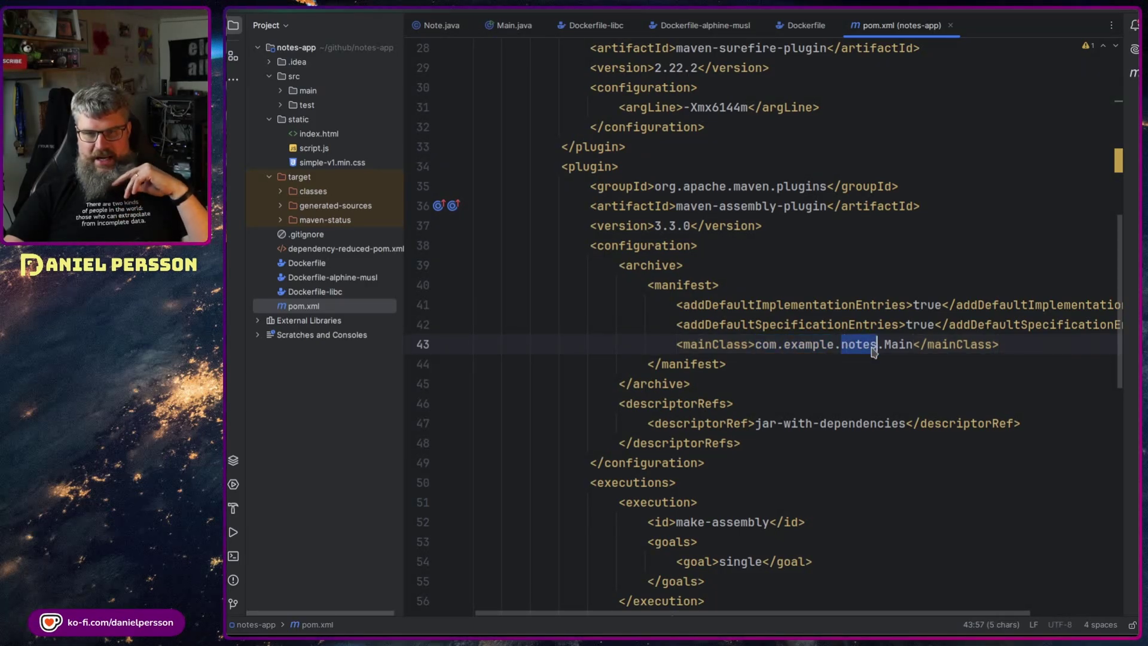
double_click(898, 346)
drag(1038, 344, 726, 324)
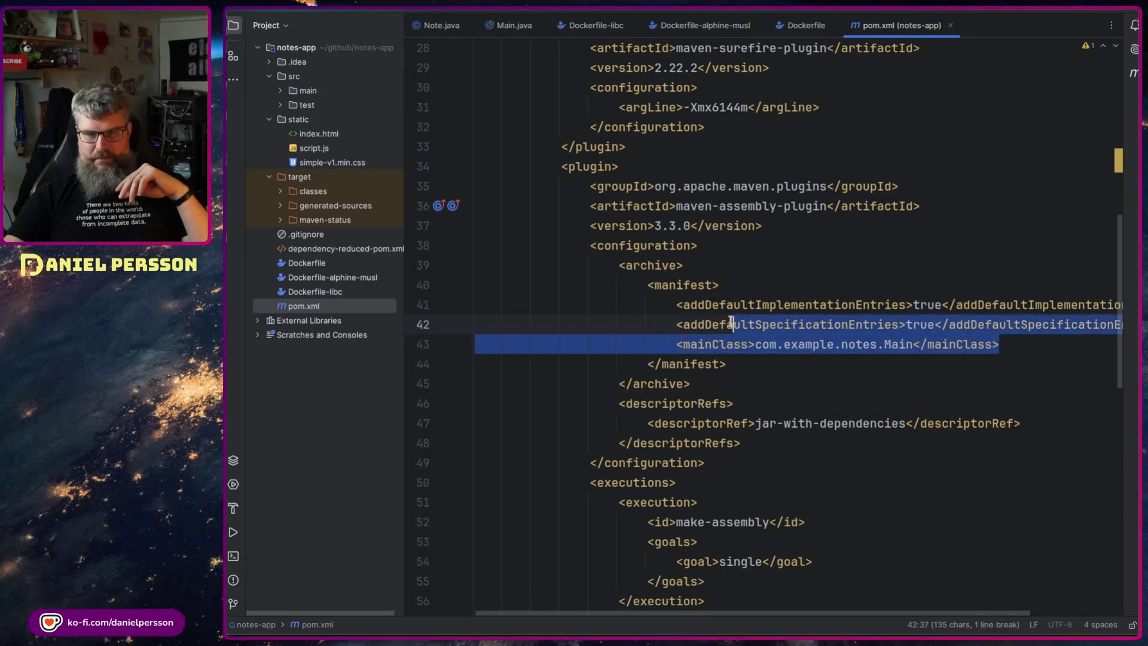
click(646, 423)
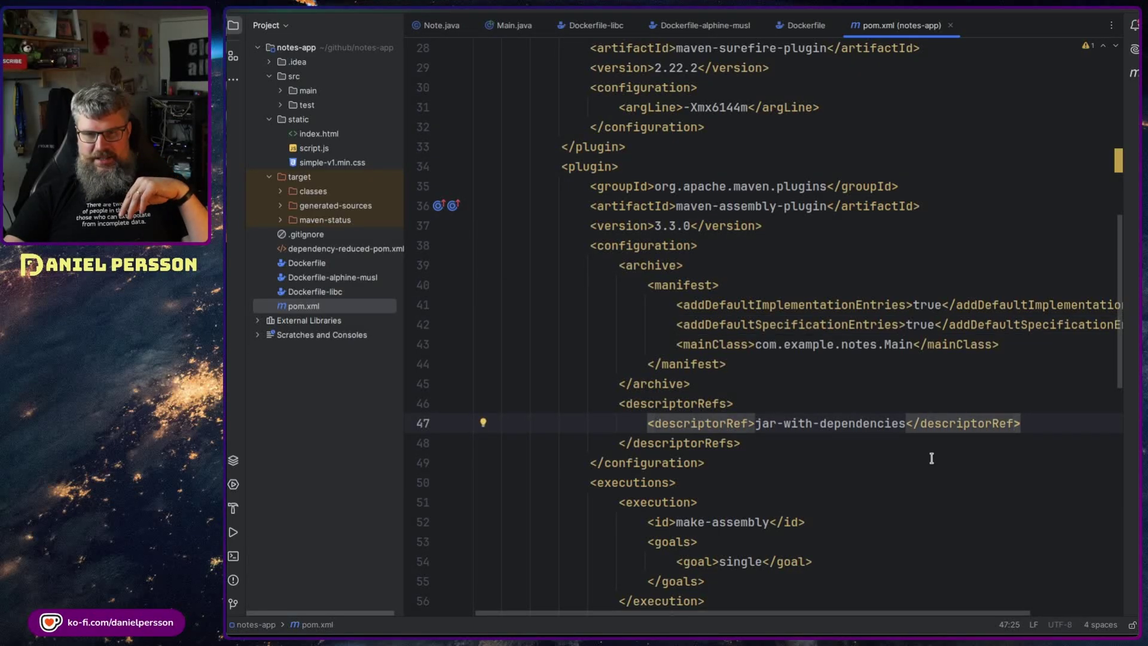
drag(931, 458, 638, 266)
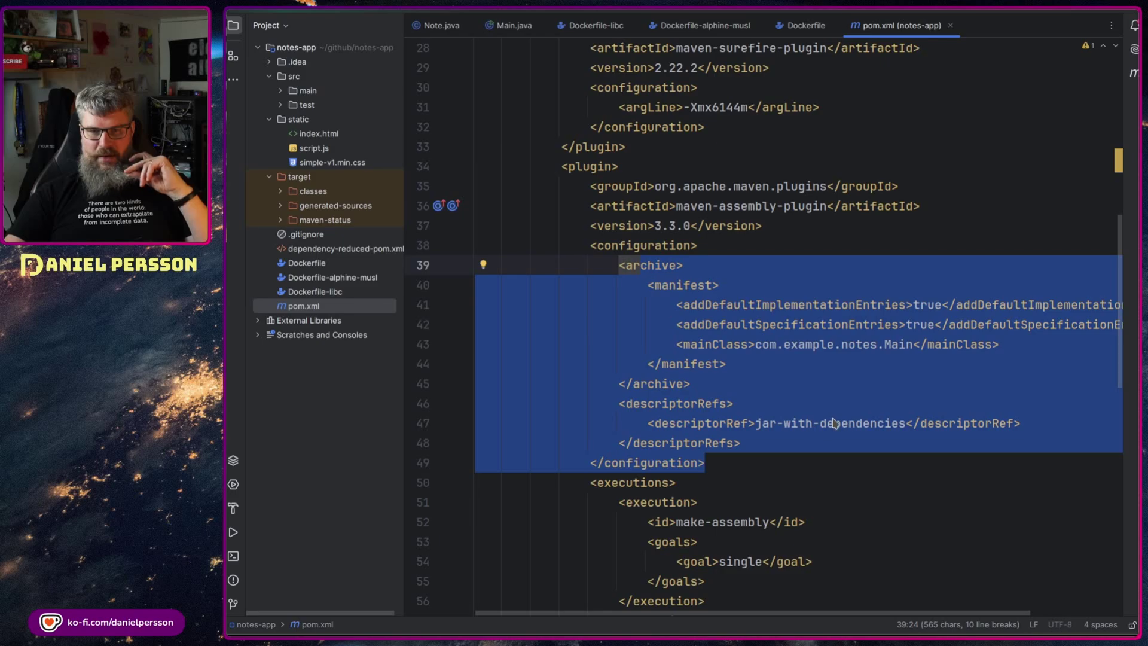
scroll(829, 426, down, 2)
scroll(852, 448, down, 3)
scroll(874, 463, up, 2)
scroll(886, 386, up, 1)
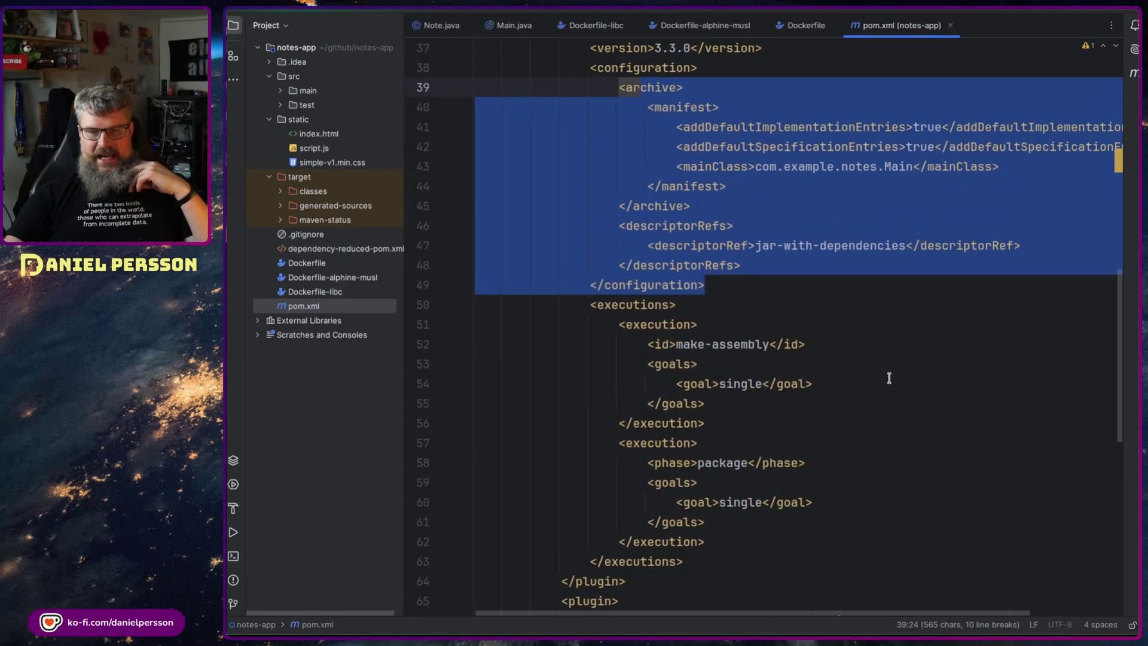
click(800, 28)
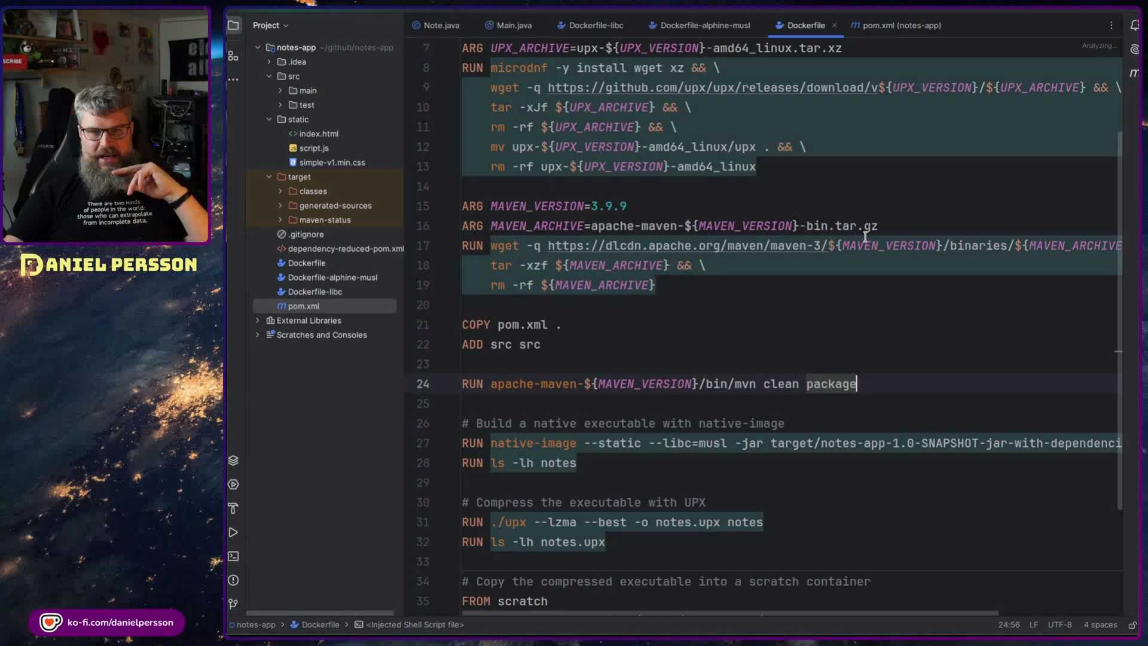
scroll(824, 281, down, 2)
scroll(762, 305, down, 2)
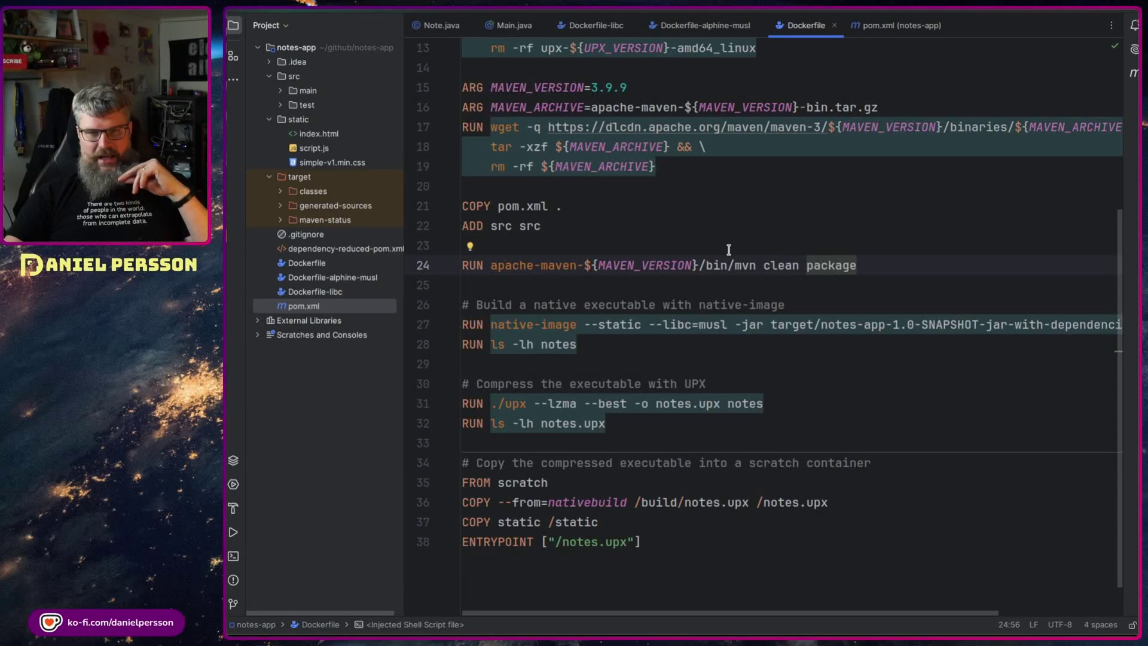
double_click(797, 325)
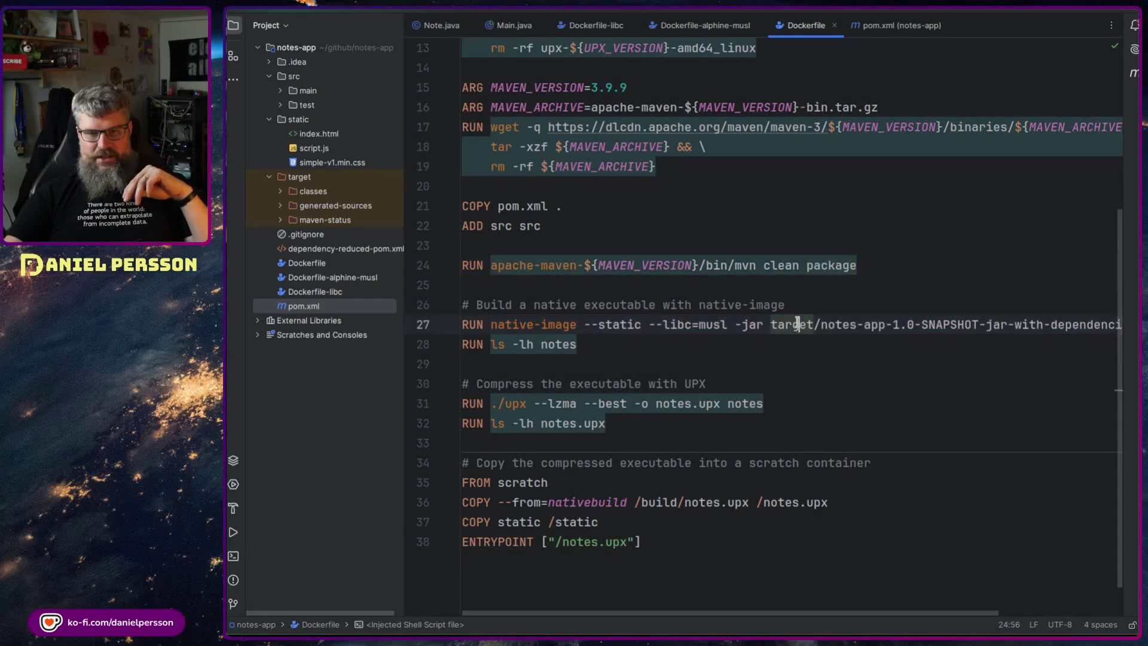
double_click(834, 324)
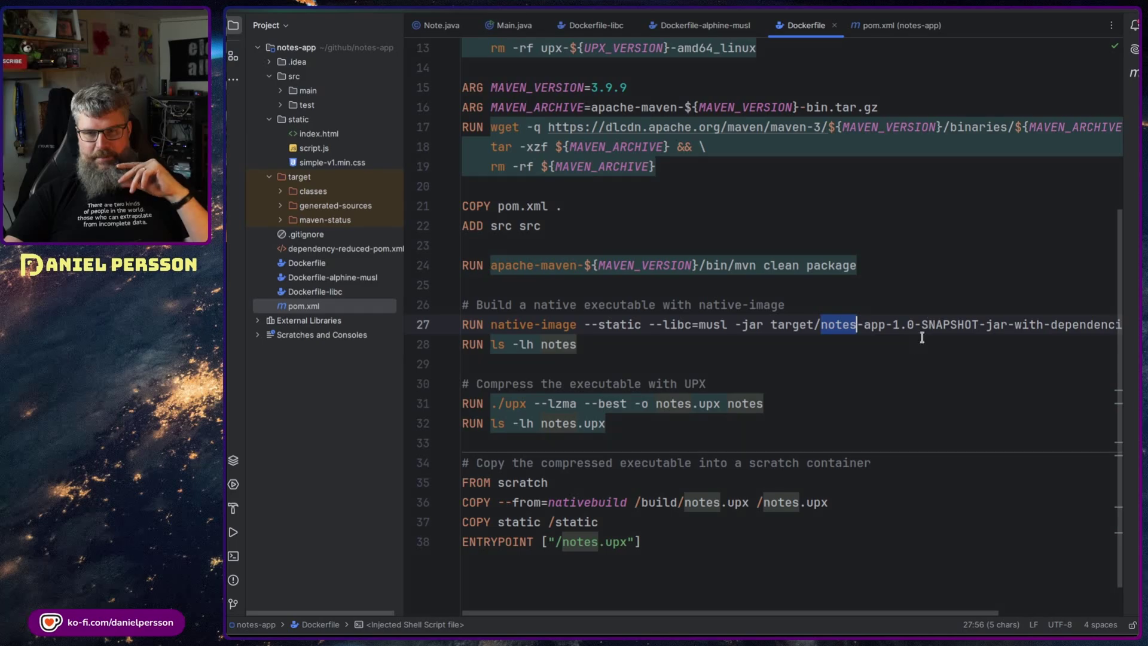
drag(823, 619, 934, 613)
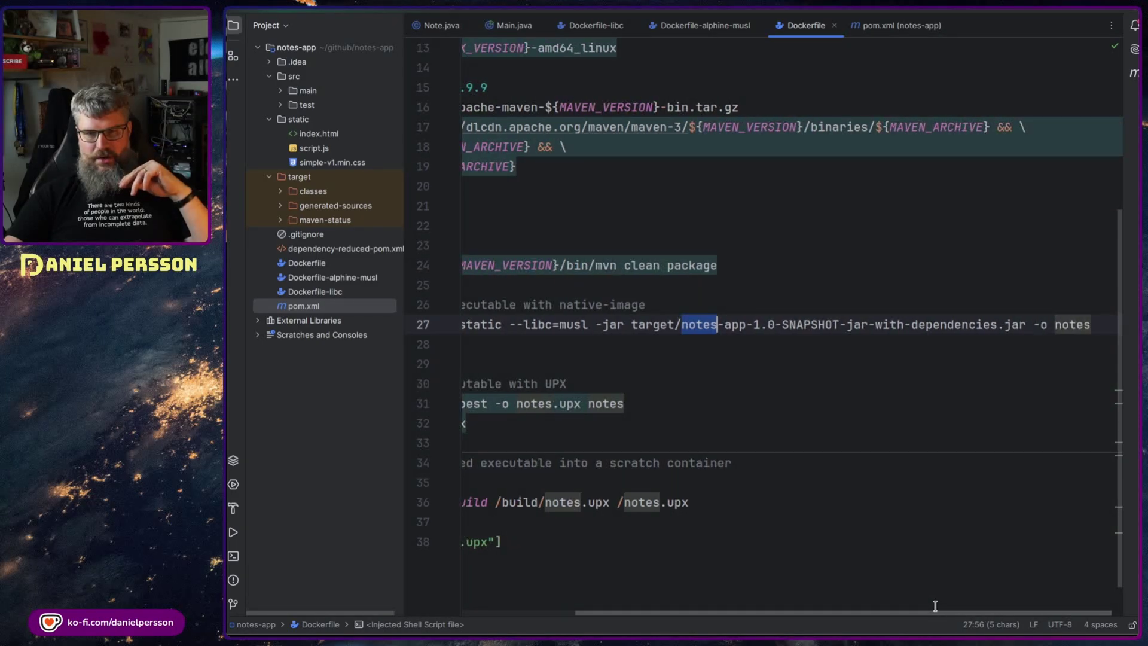
double_click(812, 323)
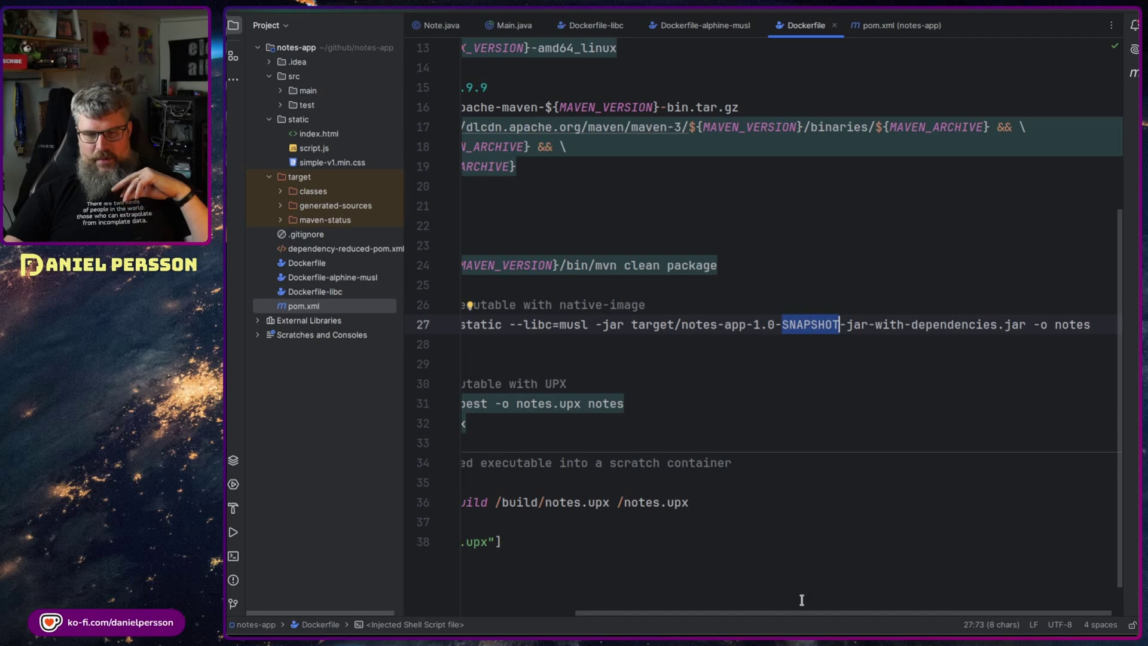
click(583, 597)
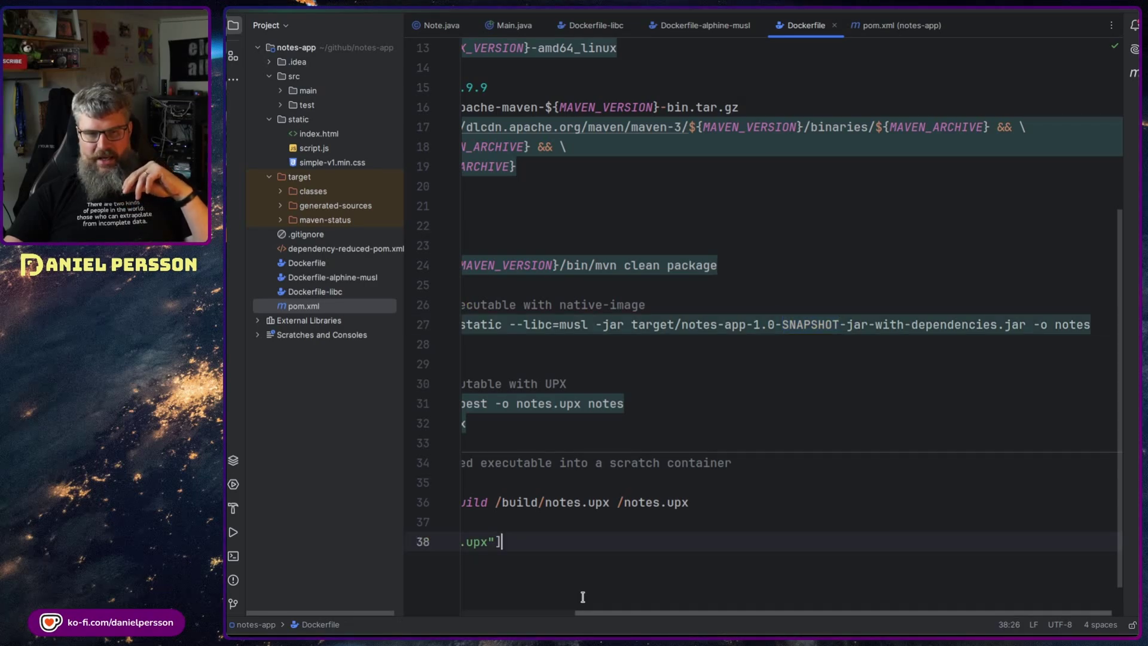
drag(617, 619, 506, 619)
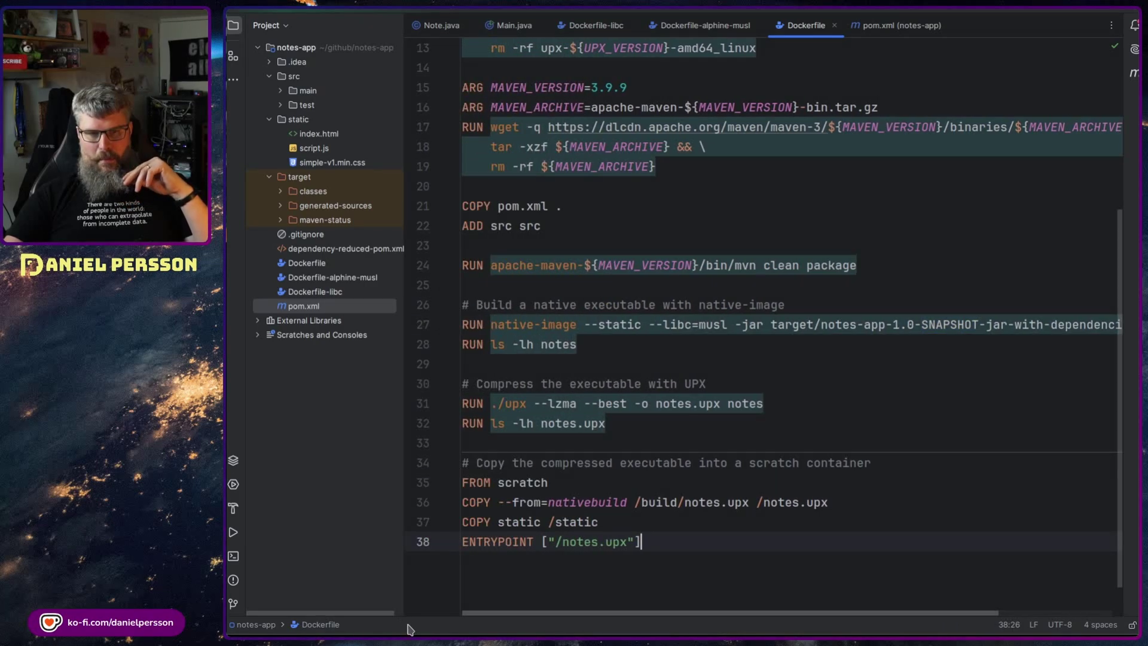
double_click(520, 325)
scroll(550, 321, up, 3)
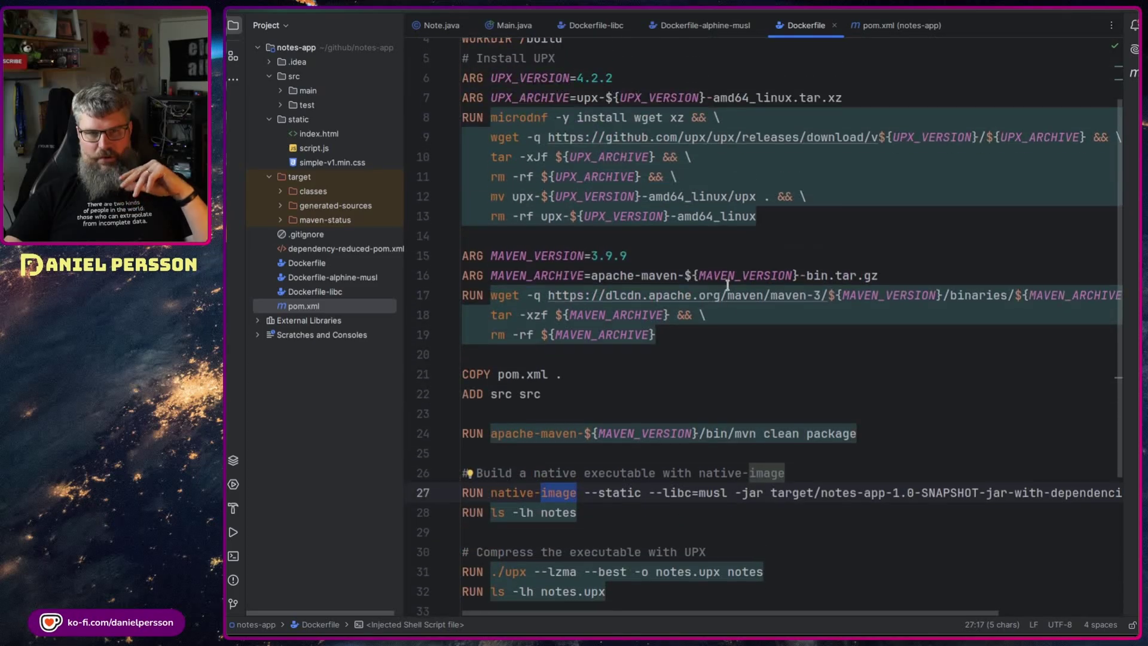
scroll(793, 135, up, 1)
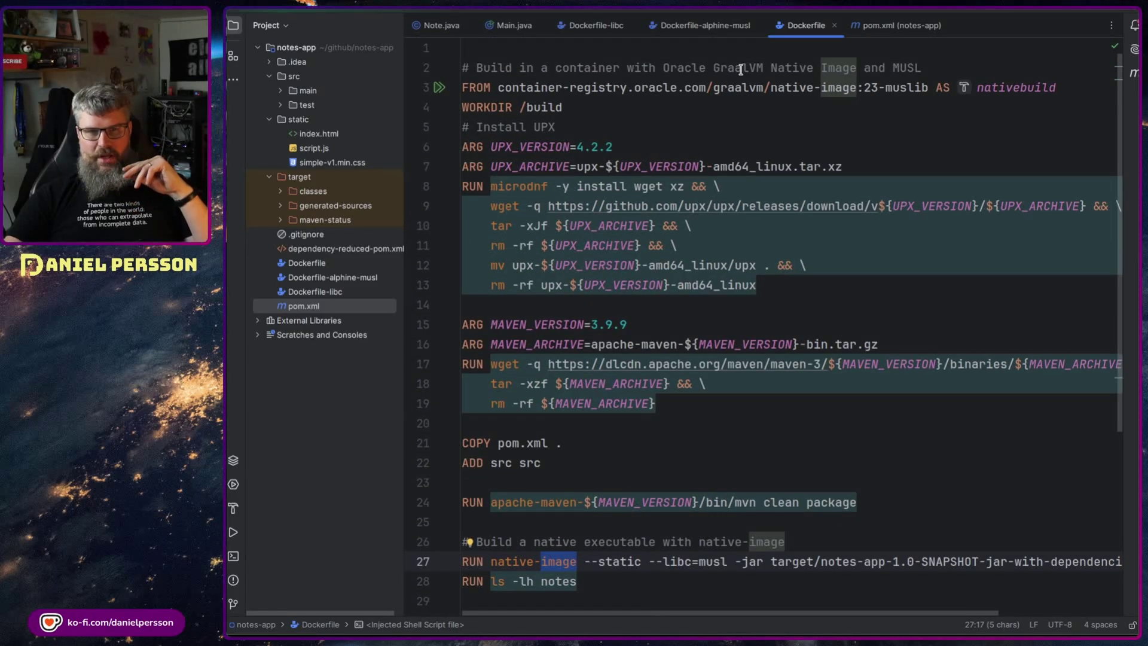
scroll(941, 211, down, 2)
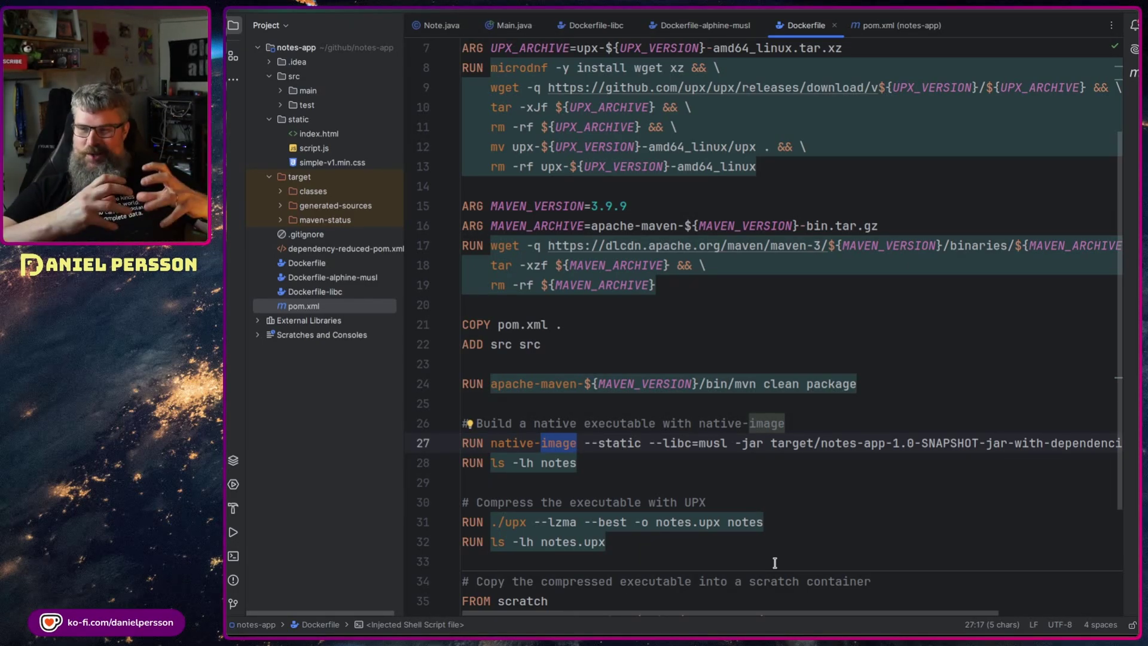
double_click(615, 443)
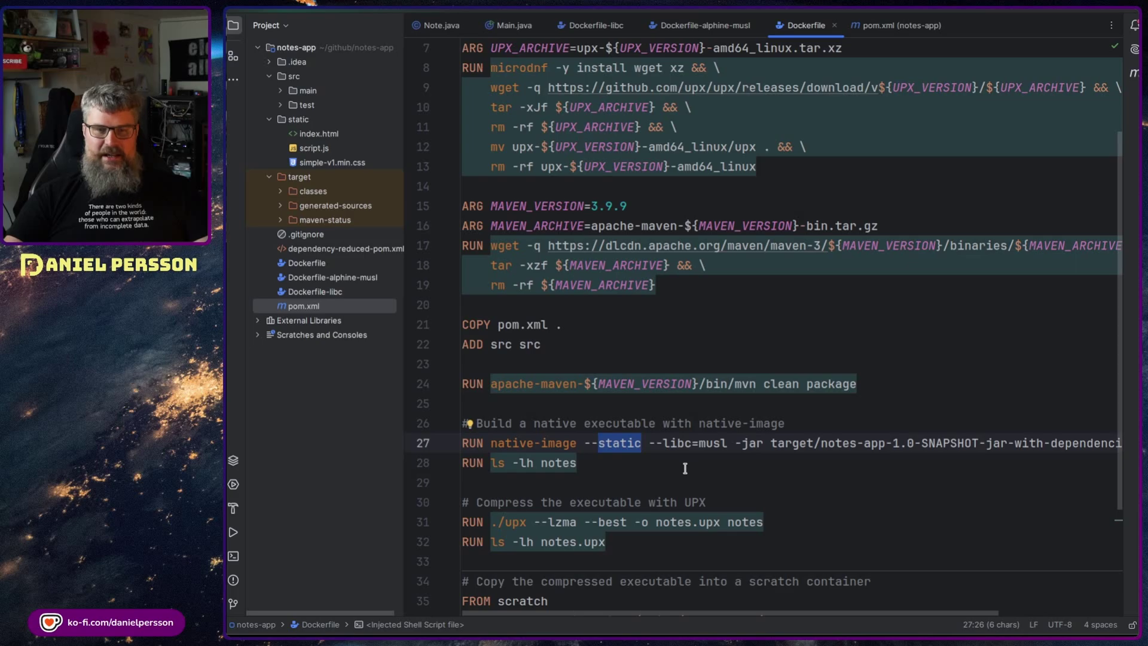
drag(648, 444, 722, 443)
click(729, 443)
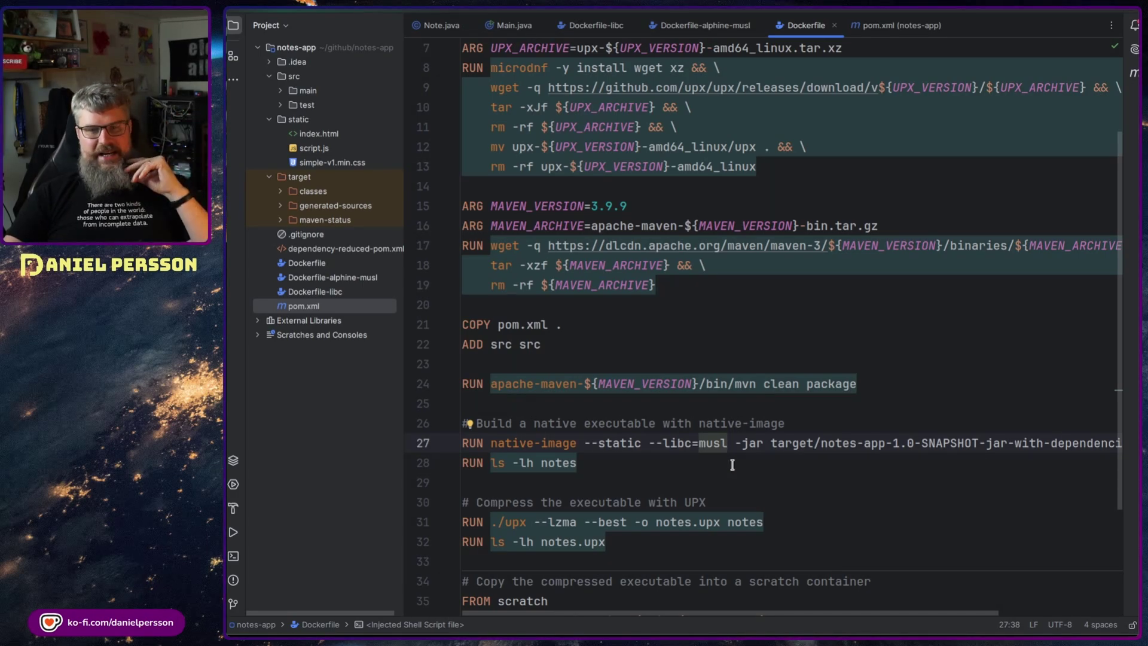
double_click(749, 443)
drag(775, 614, 866, 615)
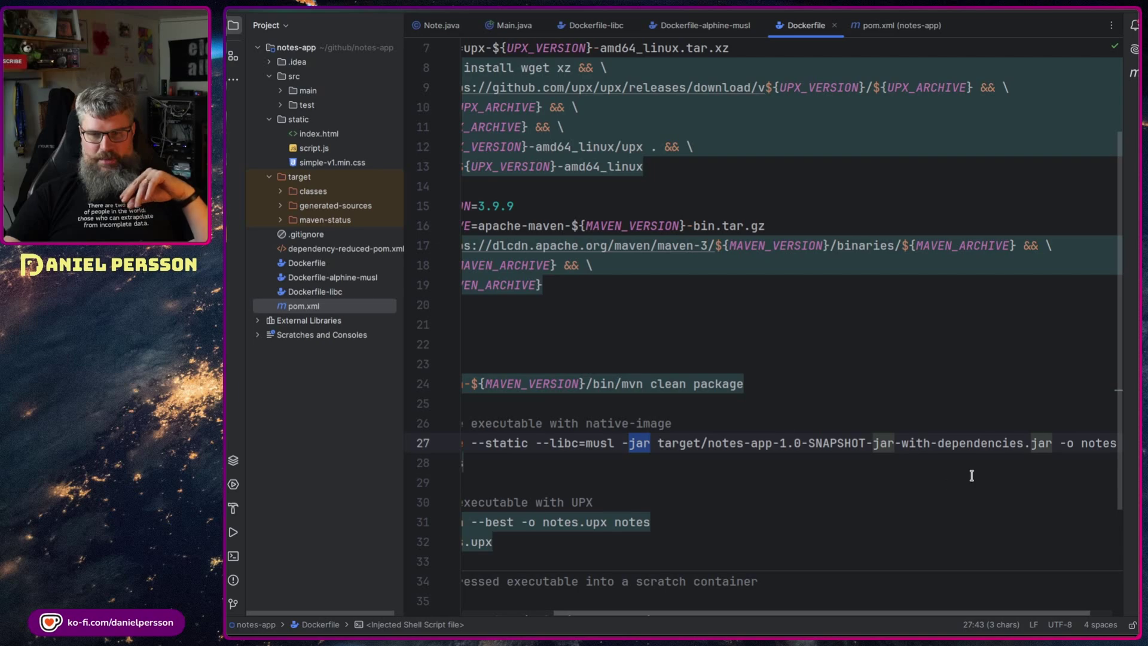
scroll(1062, 443, right, 2)
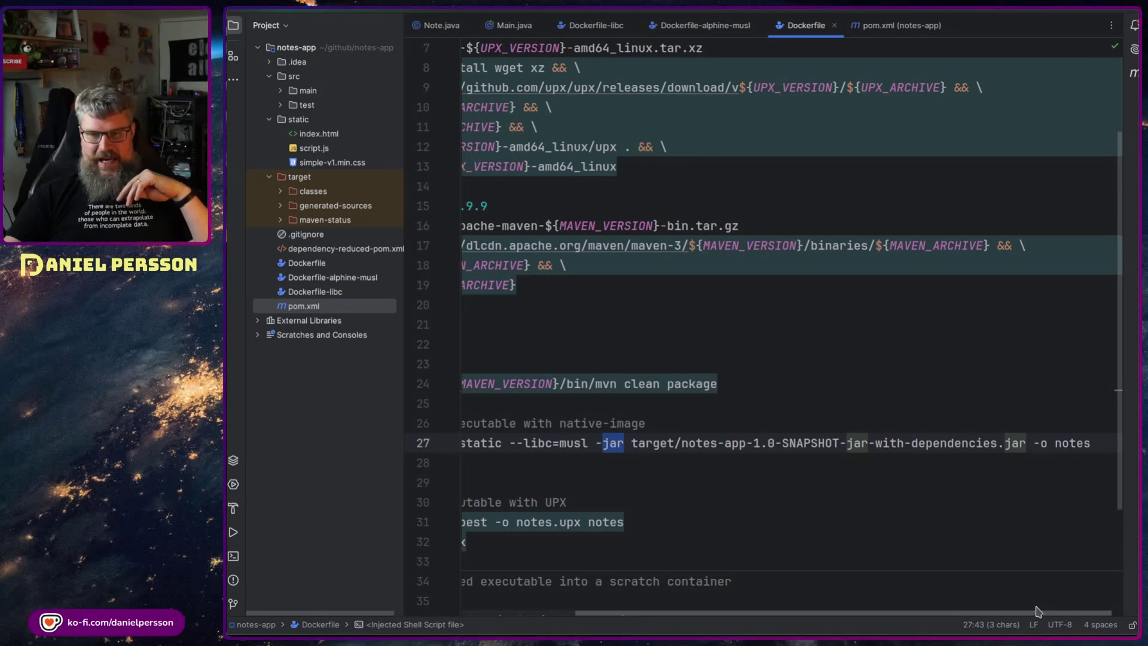
drag(1092, 442, 1028, 442)
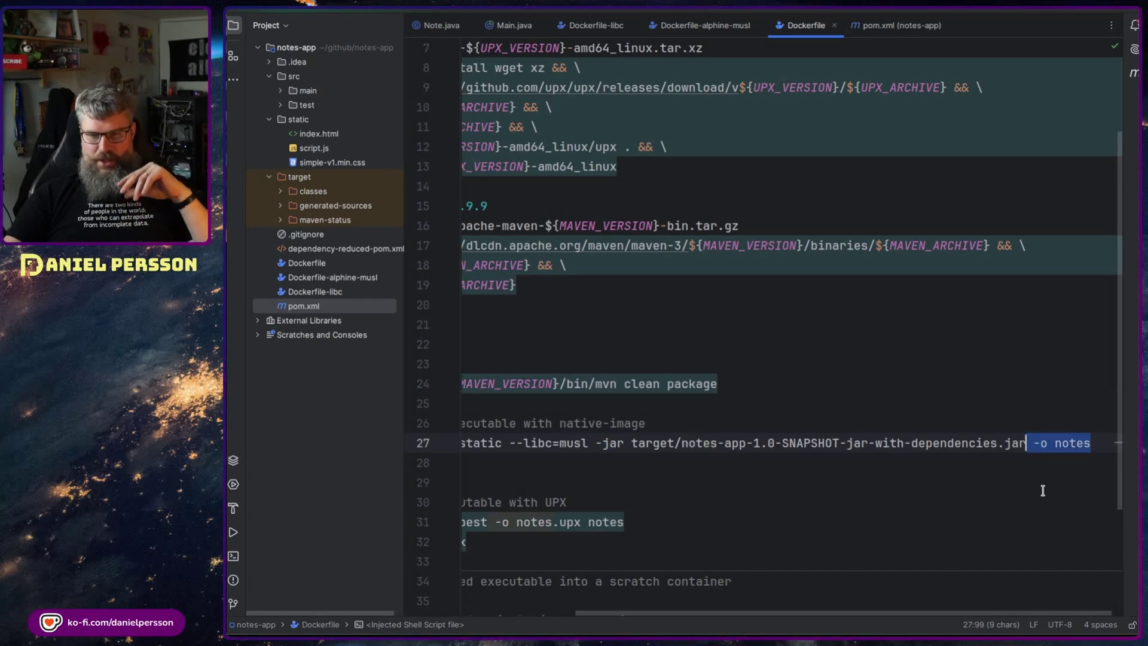
double_click(1069, 443)
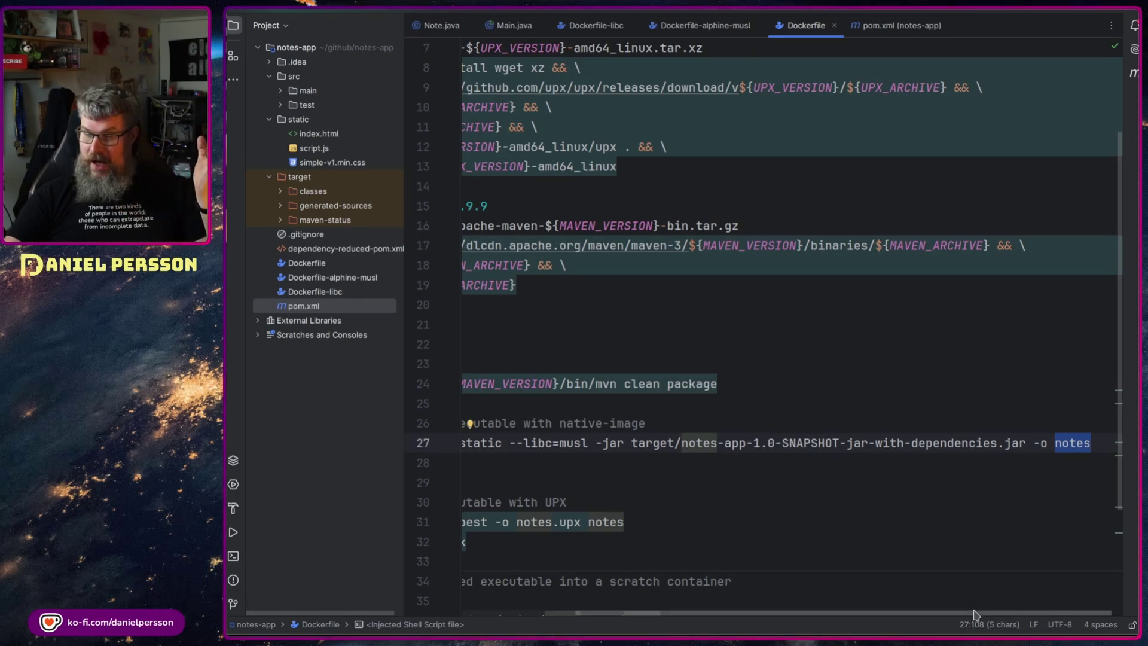
scroll(976, 616, left, 5)
click(440, 453)
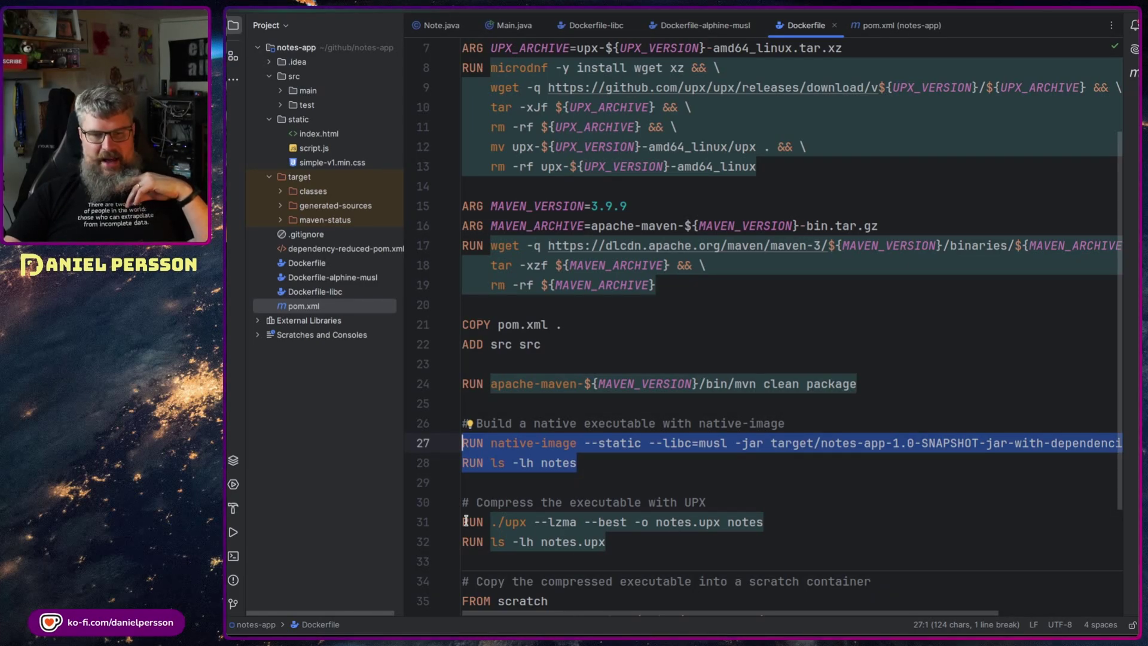
click(610, 542)
click(819, 519)
scroll(820, 518, down, 3)
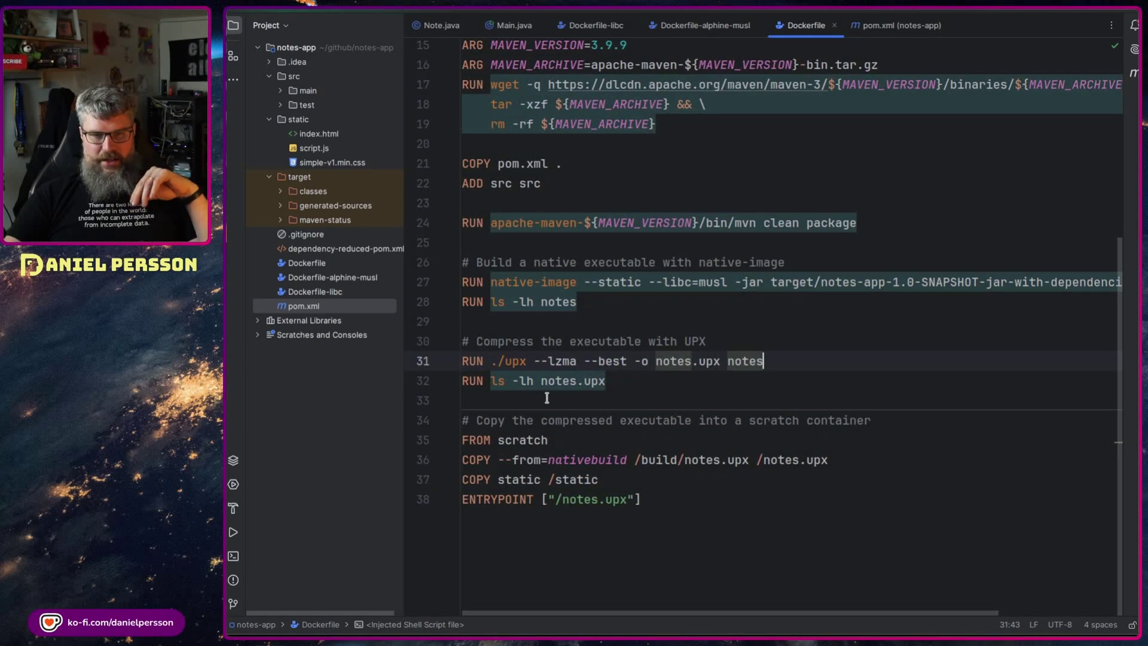
double_click(512, 361)
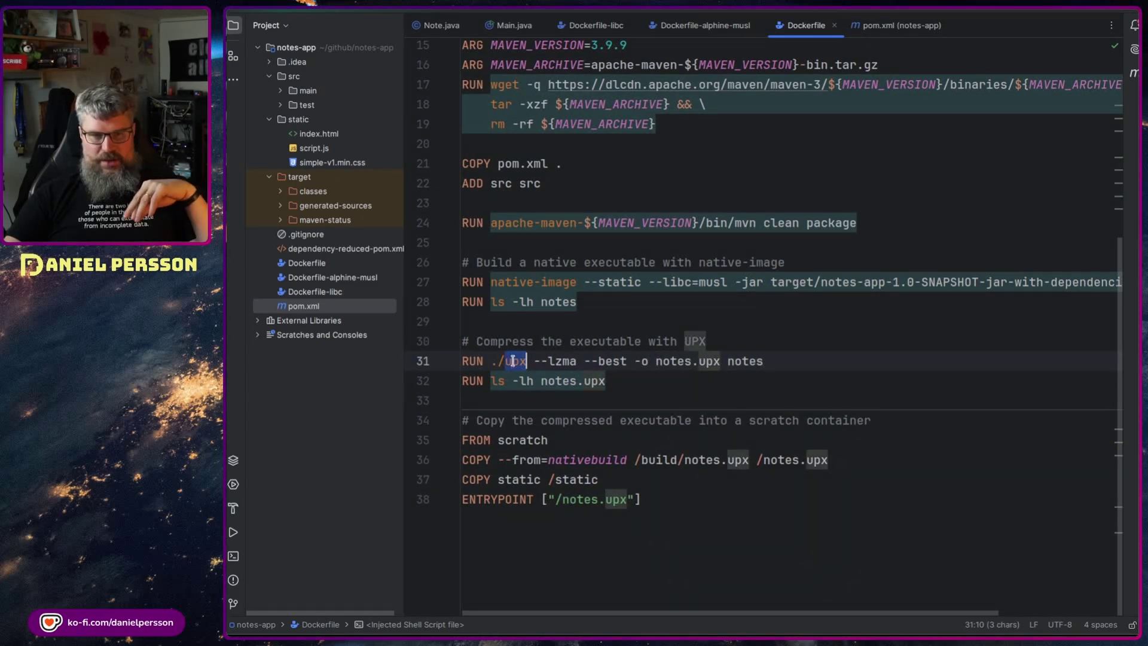
double_click(562, 359)
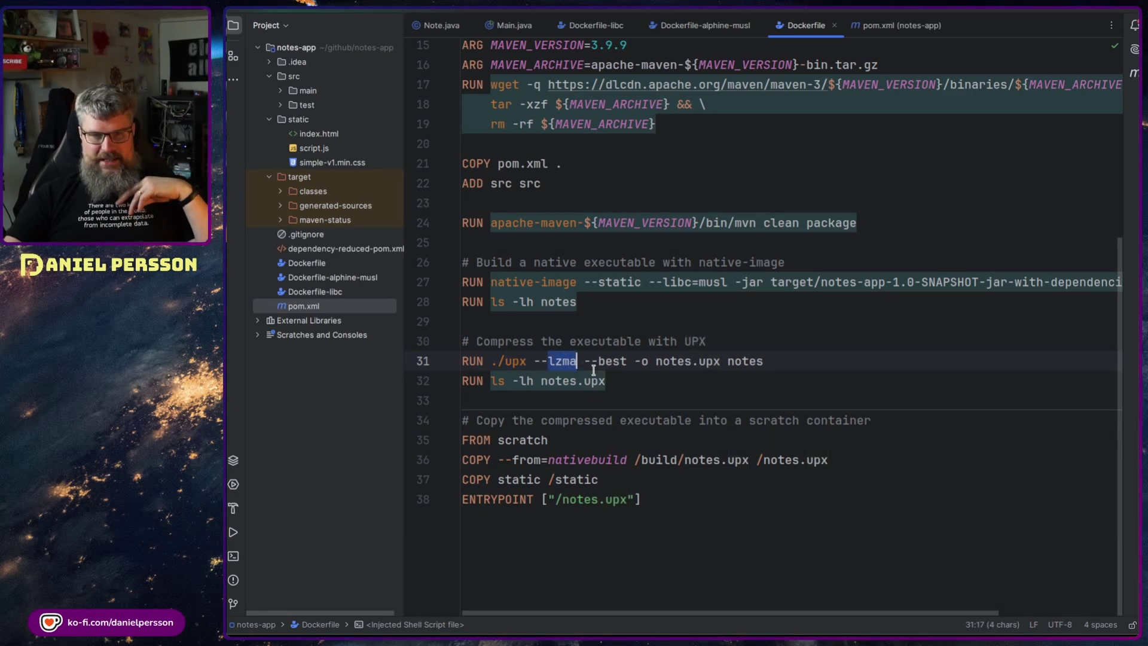
double_click(602, 361)
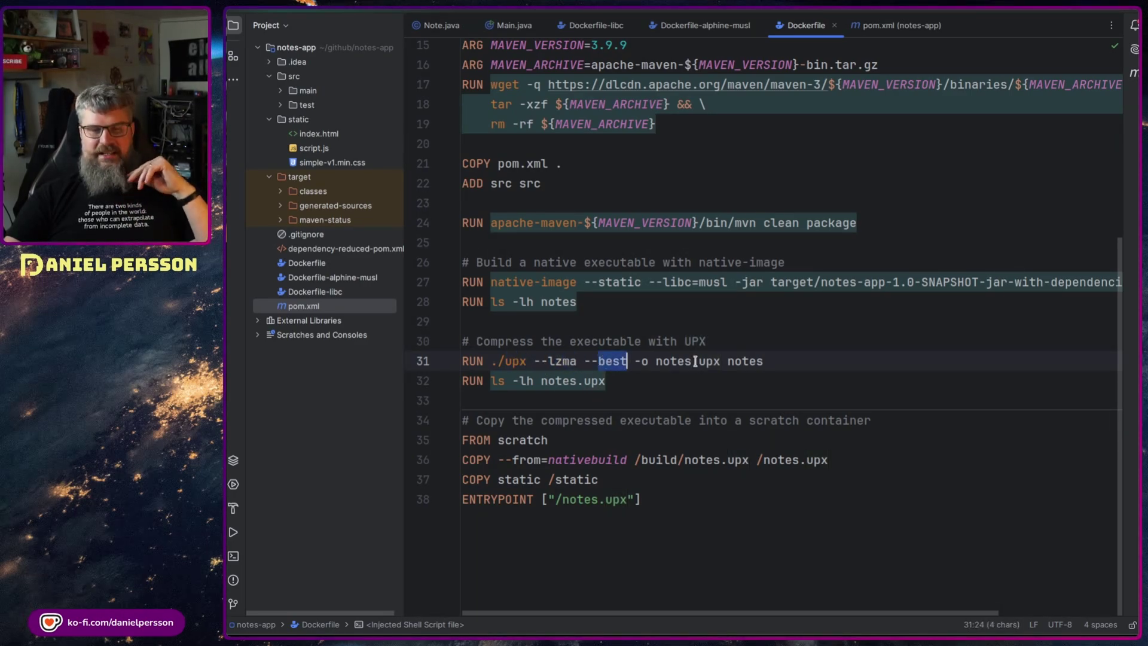
drag(653, 360, 741, 362)
double_click(758, 362)
drag(660, 382, 407, 380)
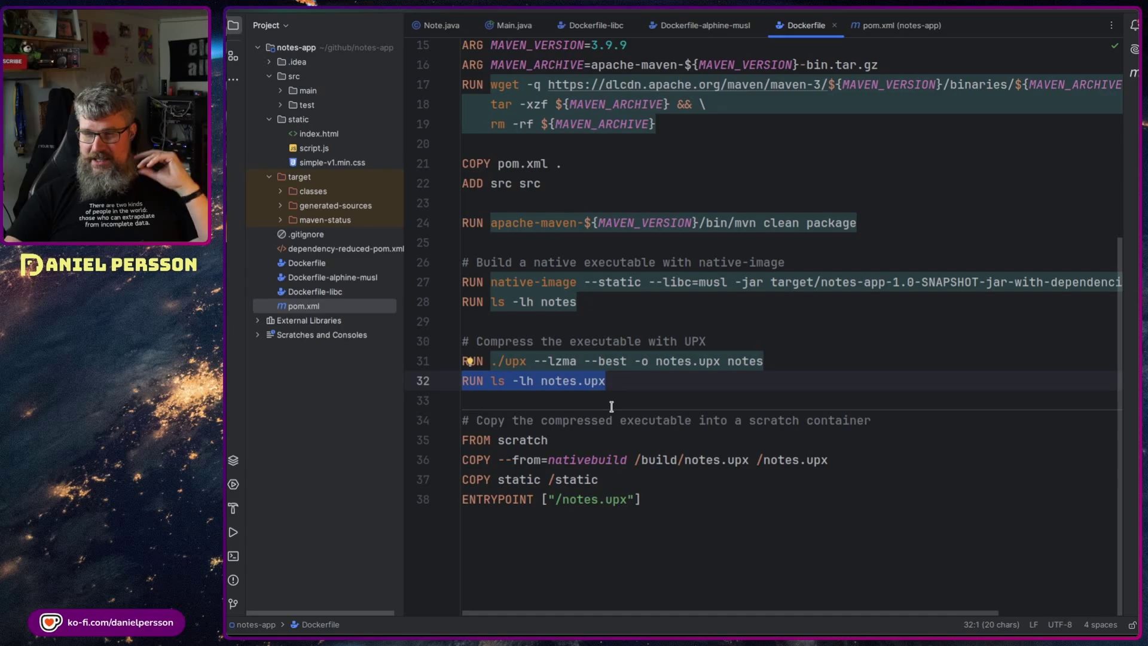
click(617, 382)
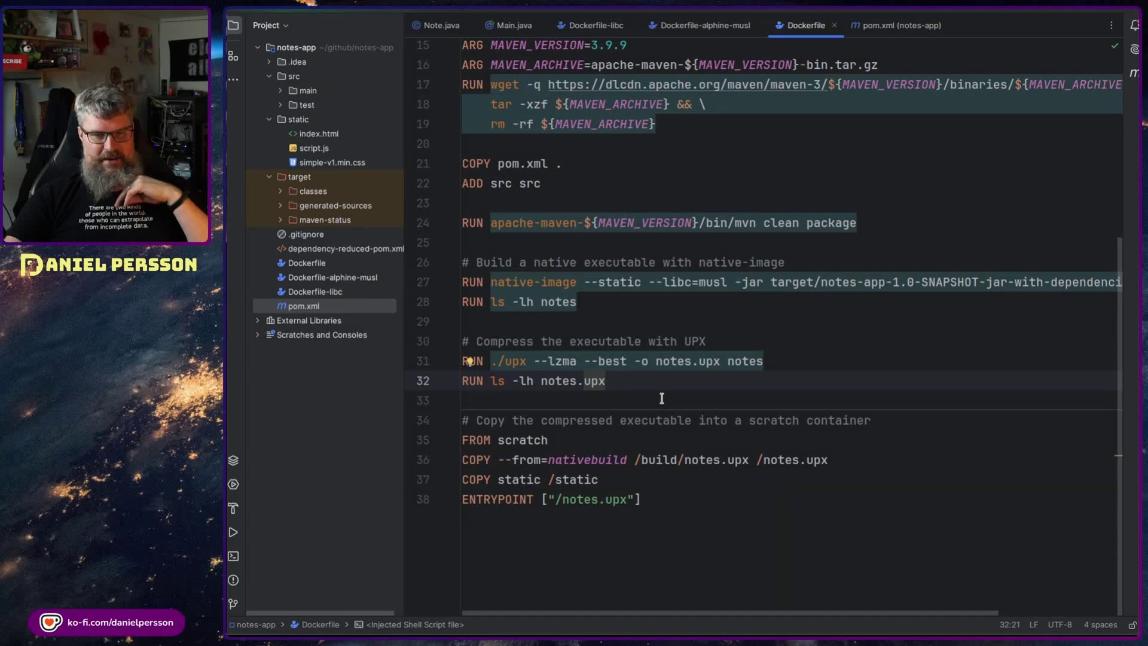
click(632, 442)
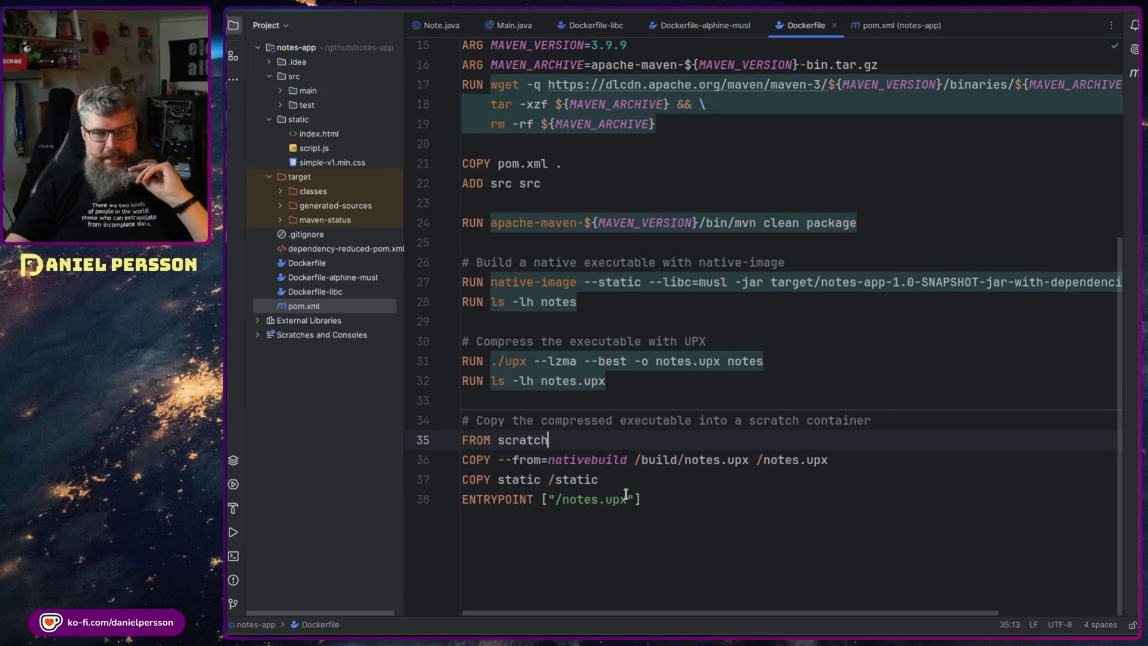
Review the final COPY and ENTRYPOINT lines, then add -Os after native-image on line 27.
click(855, 465)
drag(694, 486, 457, 480)
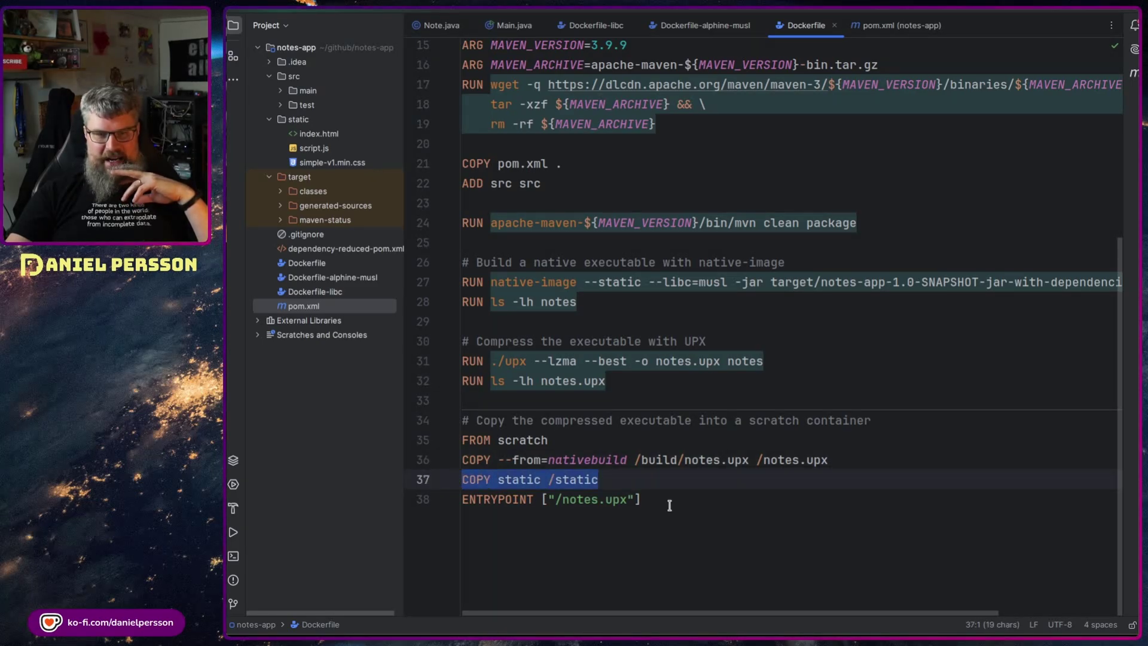
drag(667, 505, 446, 490)
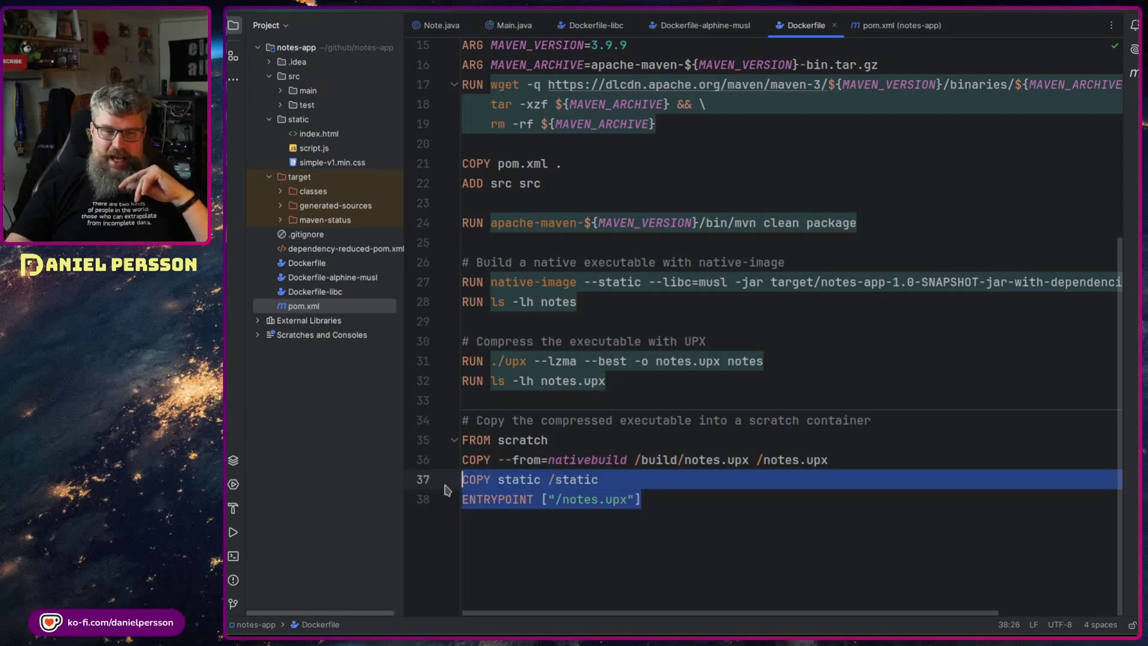
click(684, 510)
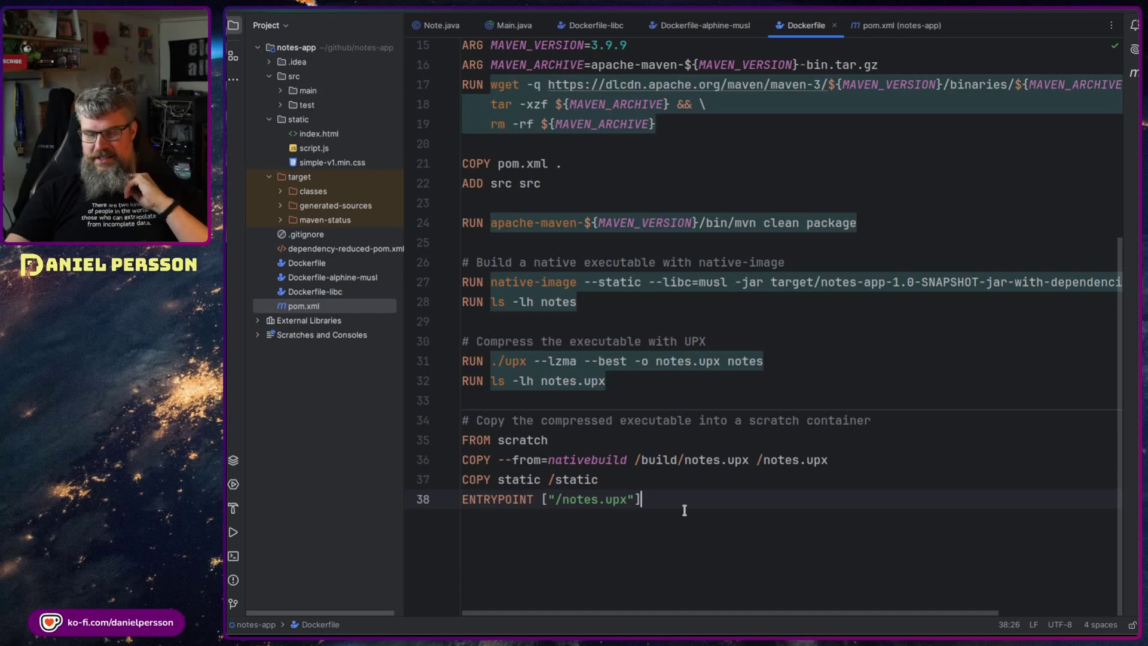
click(578, 282)
text(.)
key(BackSpace)
key(BackSpace)
text(-Os)
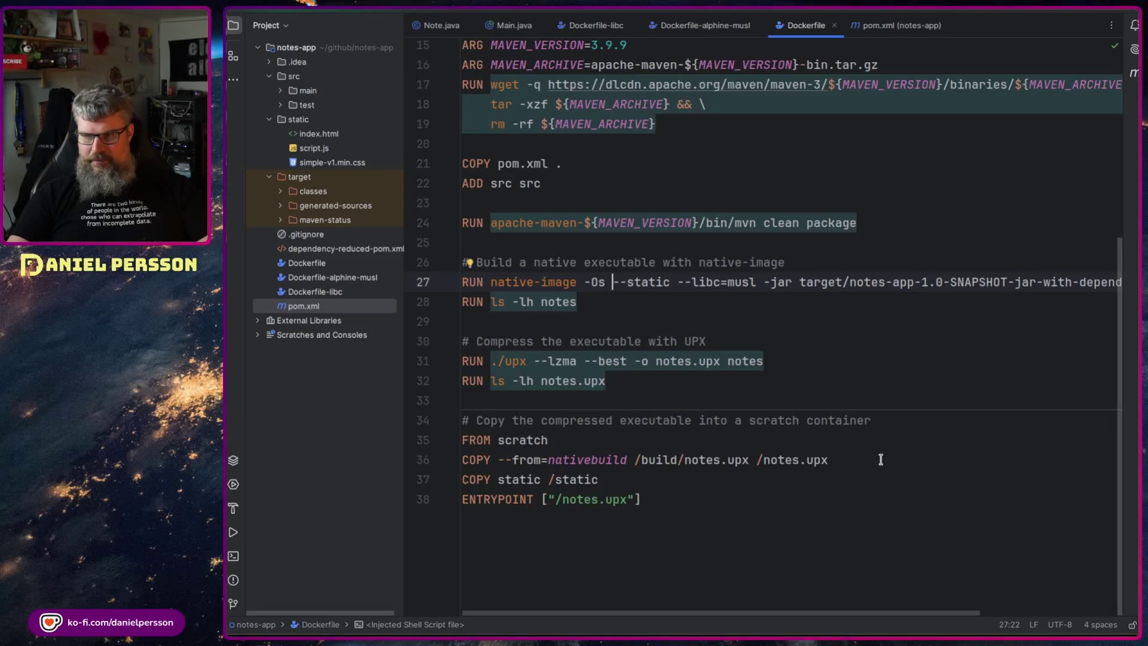
Bring up the terminal and interrupt the running test-native server with Ctrl+C.
key(super)
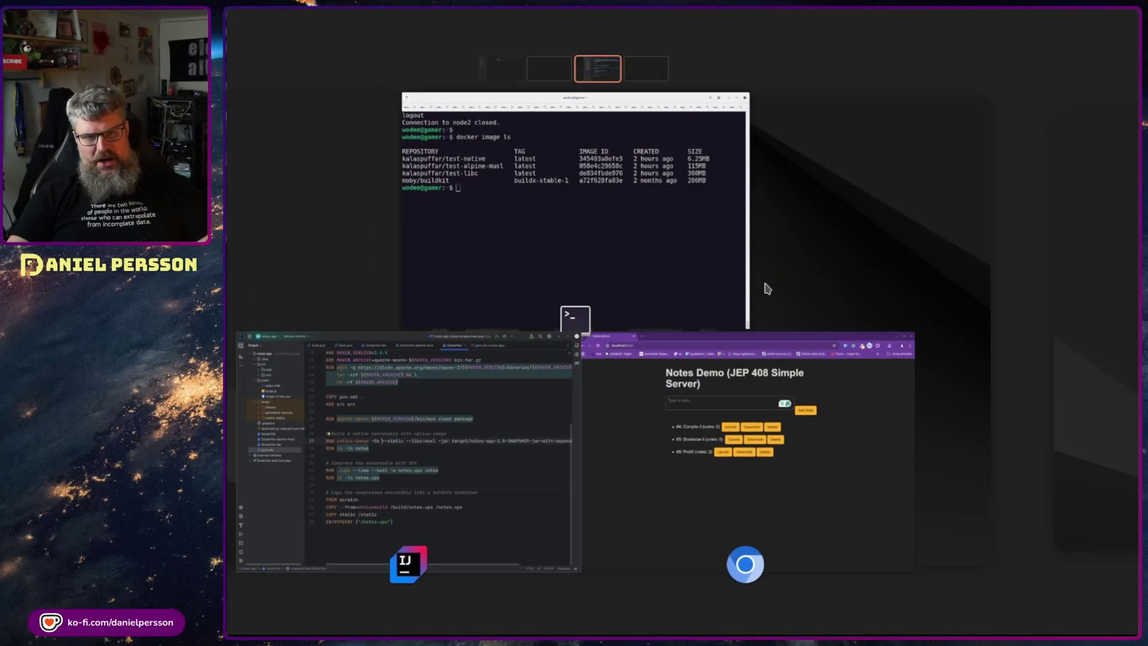
click(618, 280)
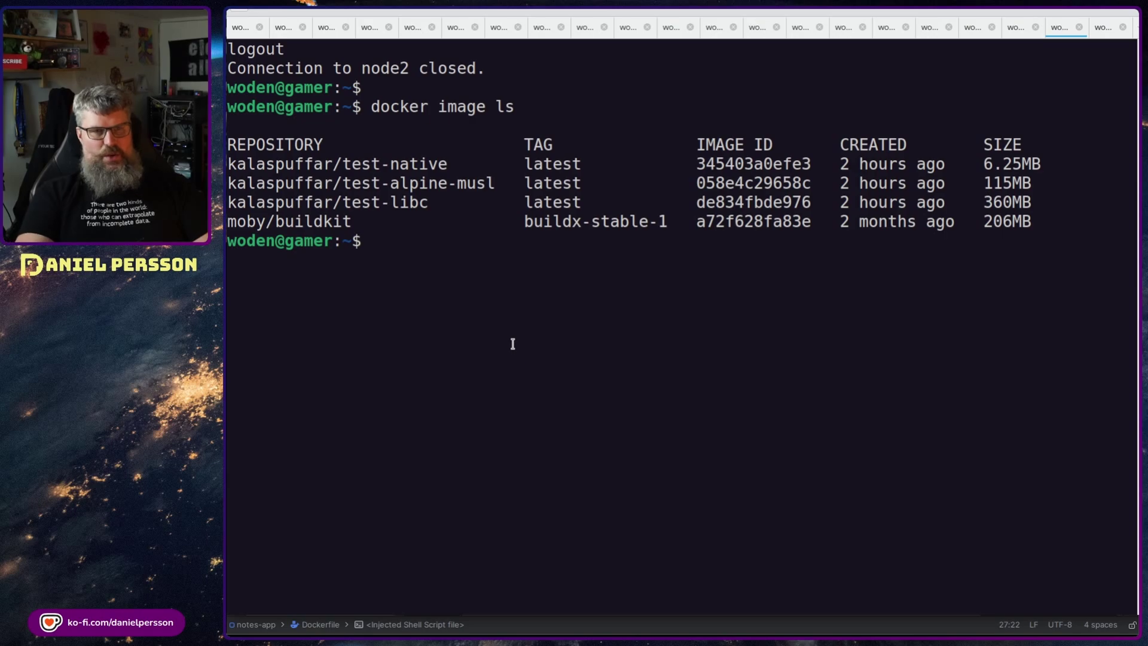
click(1101, 34)
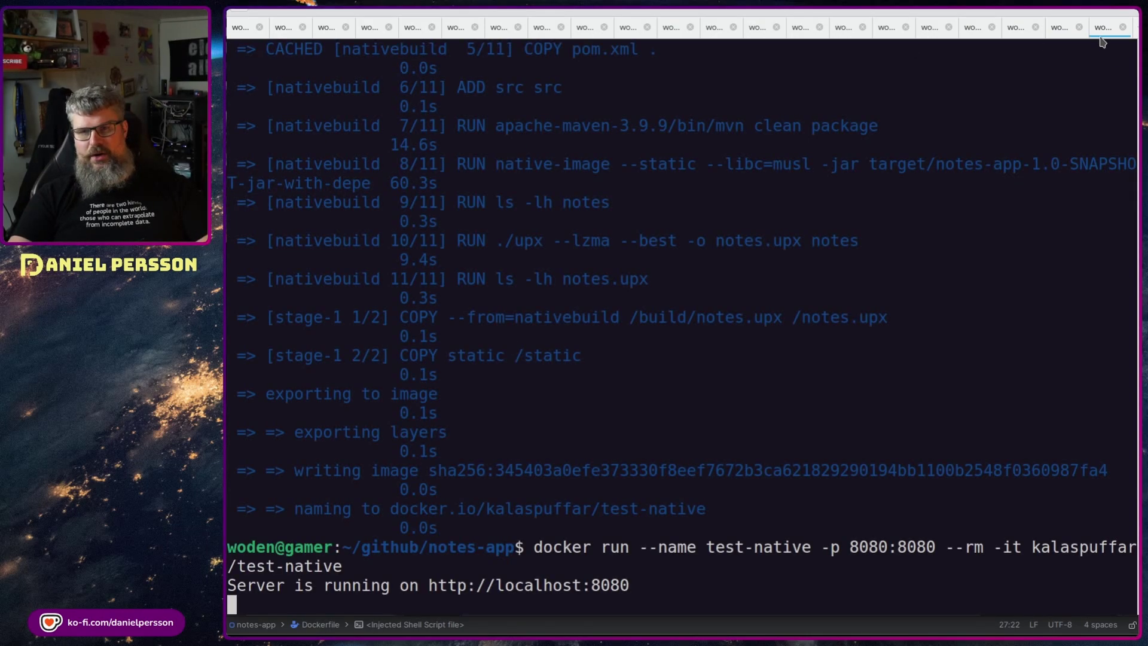
key(ctrl+c)
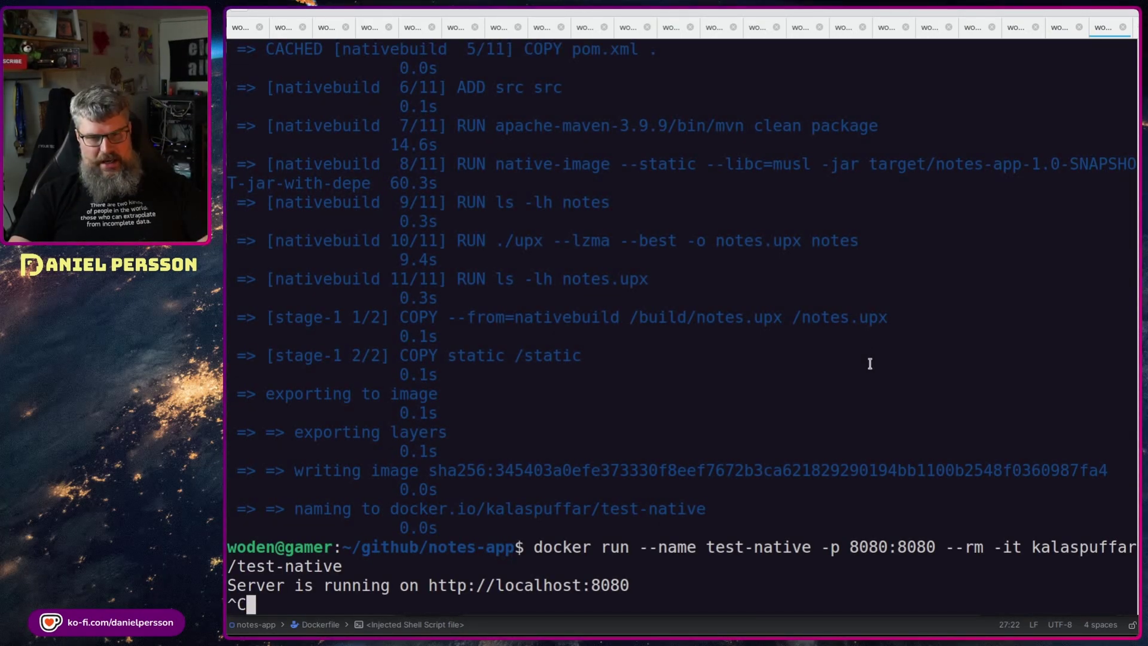
Run docker stop test-native in the image-listing session.
click(1051, 34)
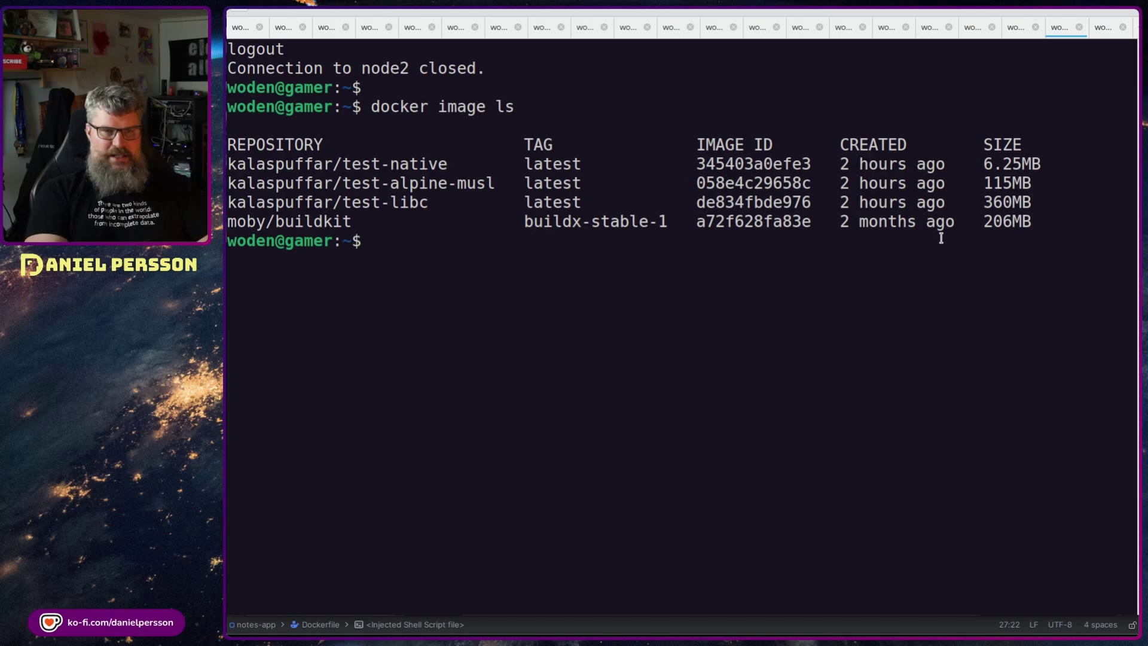
text(docker stop navit)
key(BackSpace)
key(BackSpace)
key(BackSpace)
key(BackSpace)
key(BackSpace)
text(test-.)
key(BackSpace)
text(native)
key(Return)
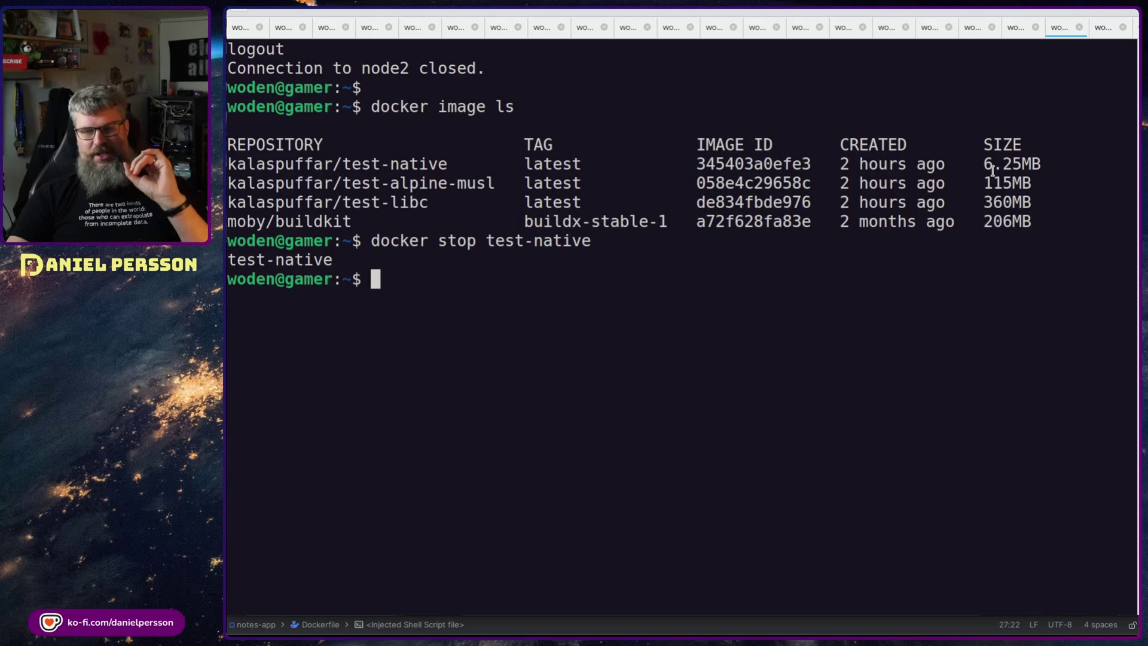
Recall 'docker build -t kalaspuffar/test-native .' from history and run the rebuild.
key(alt+Right)
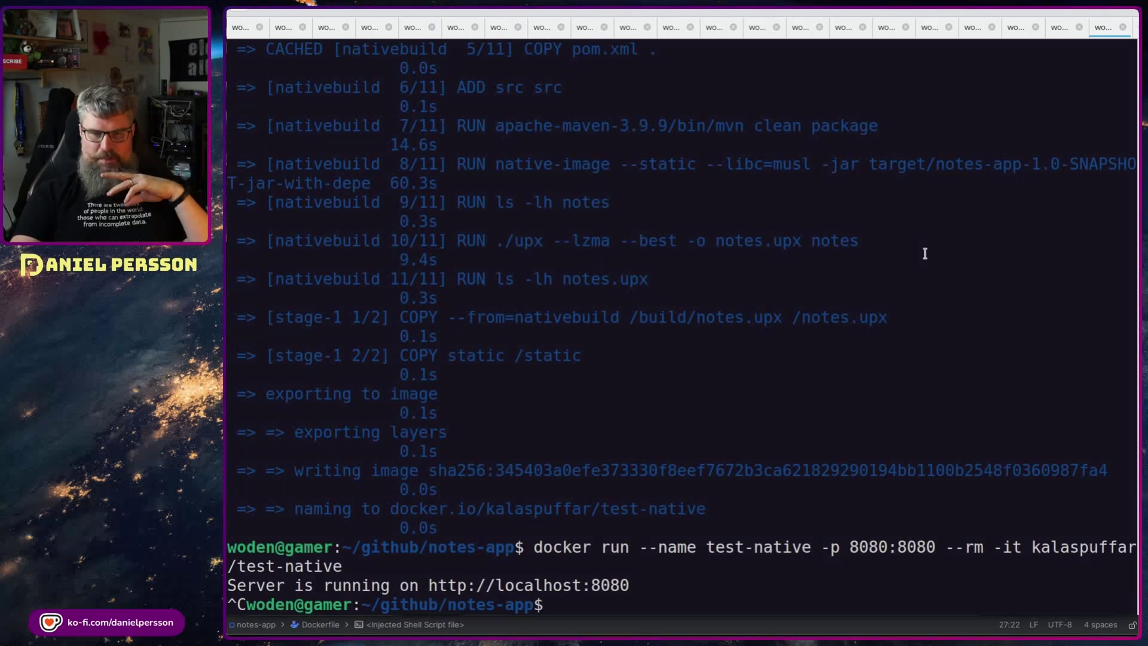
key(Up)
key(Up)
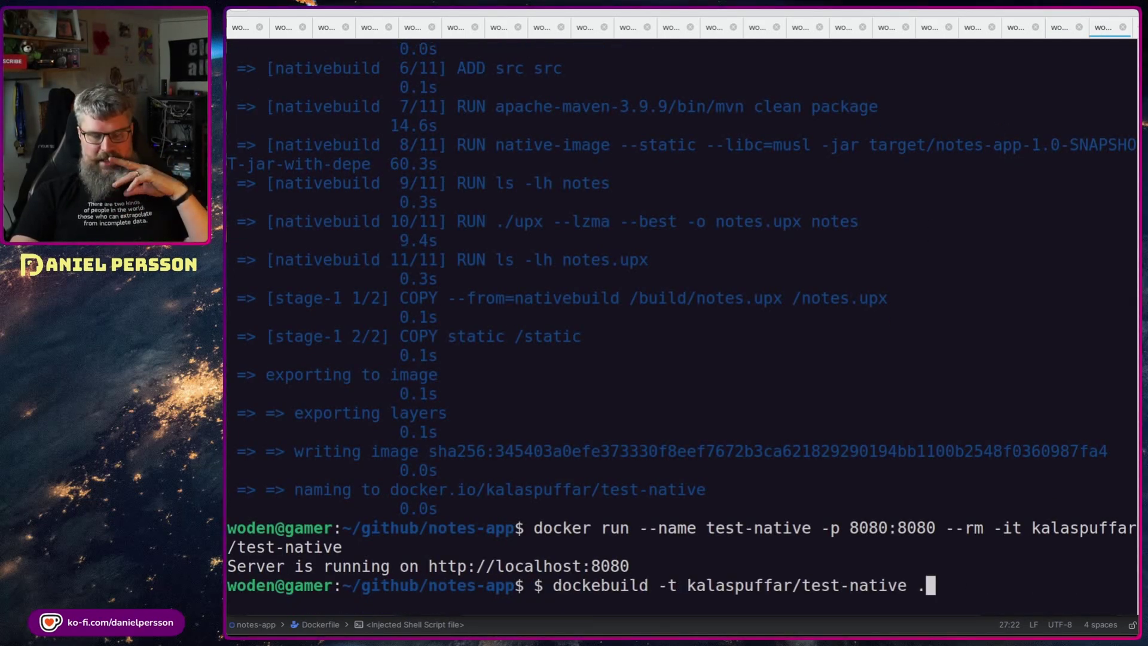
key(Up)
key(Down)
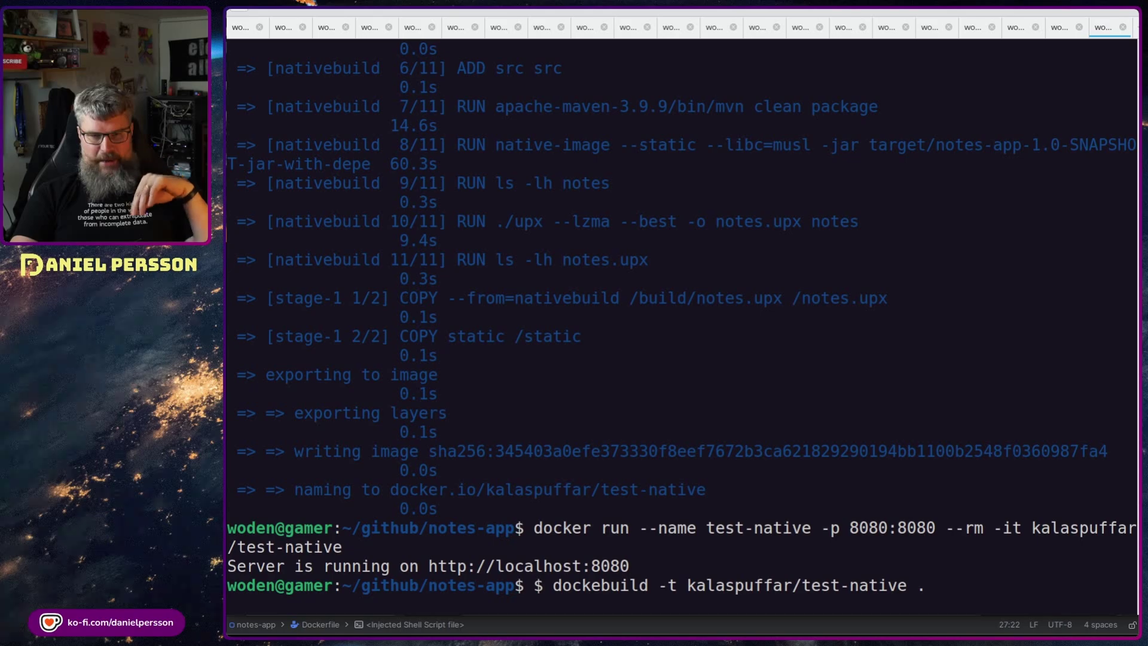
key(Up)
key(Down)
key(Down)
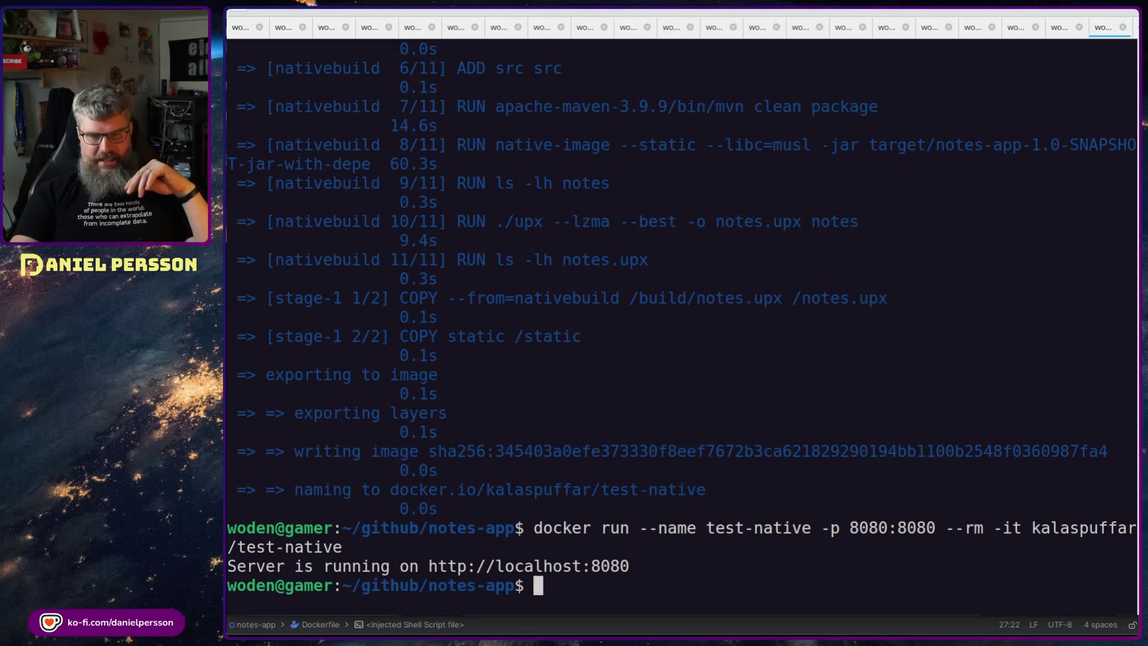
key(Return)
key(Up)
key(Up)
key(Up)
key(Down)
key(Return)
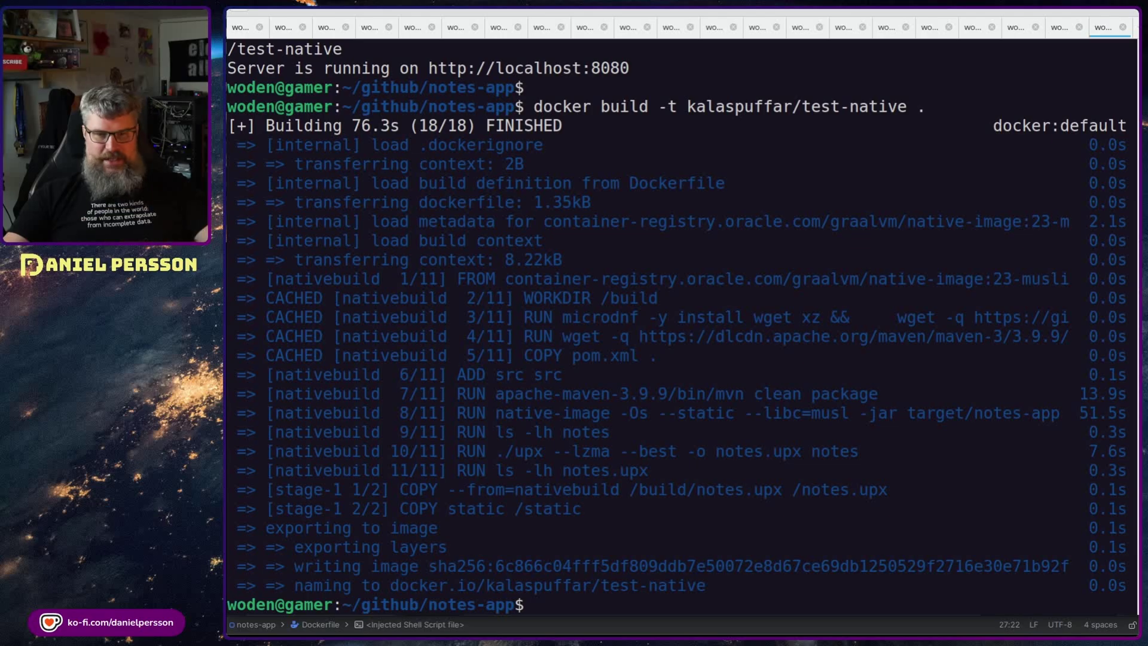
Rerun 'docker run --name test-native -p 8080:8080 --rm -it' to start the rebuilt container.
key(Up)
key(Up)
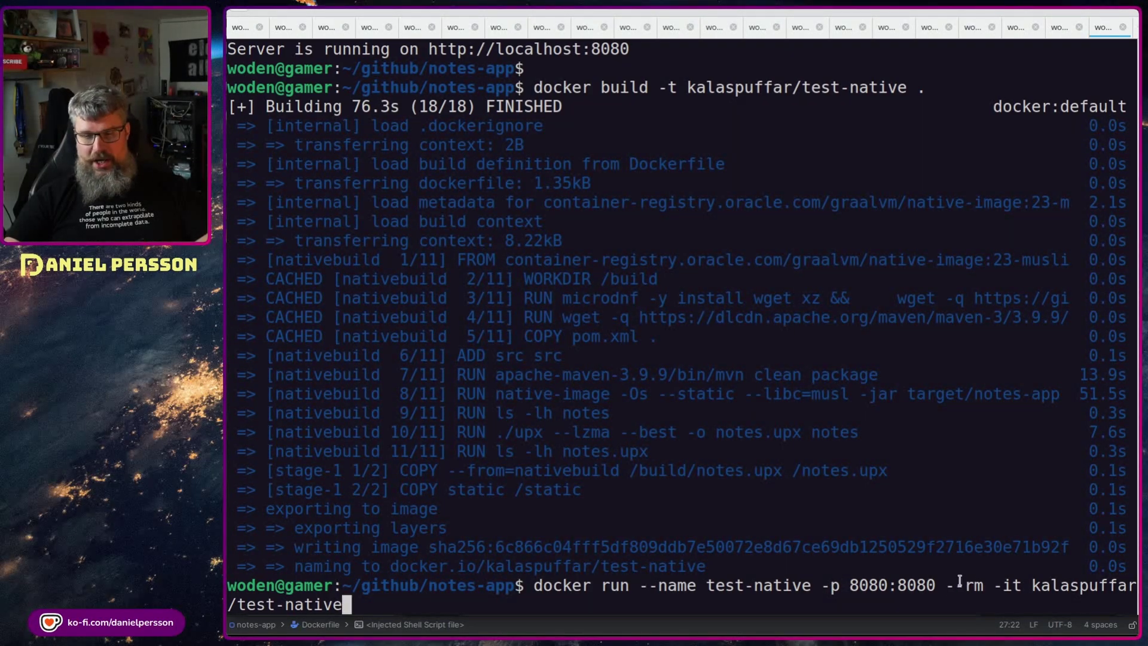
drag(942, 589, 1023, 588)
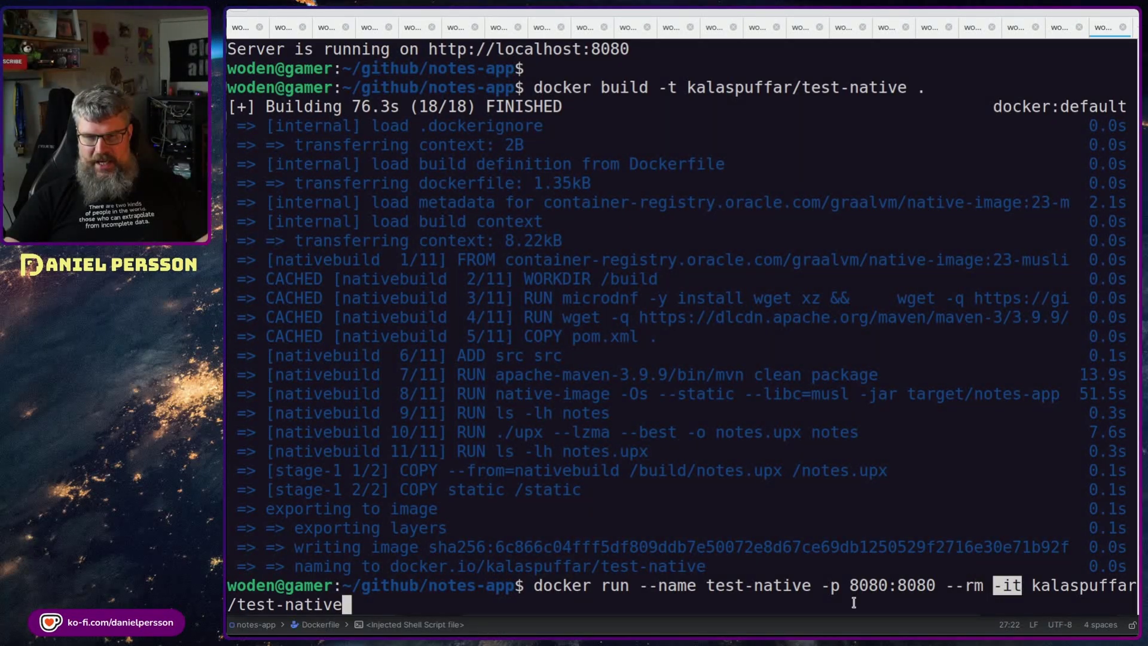
key(Return)
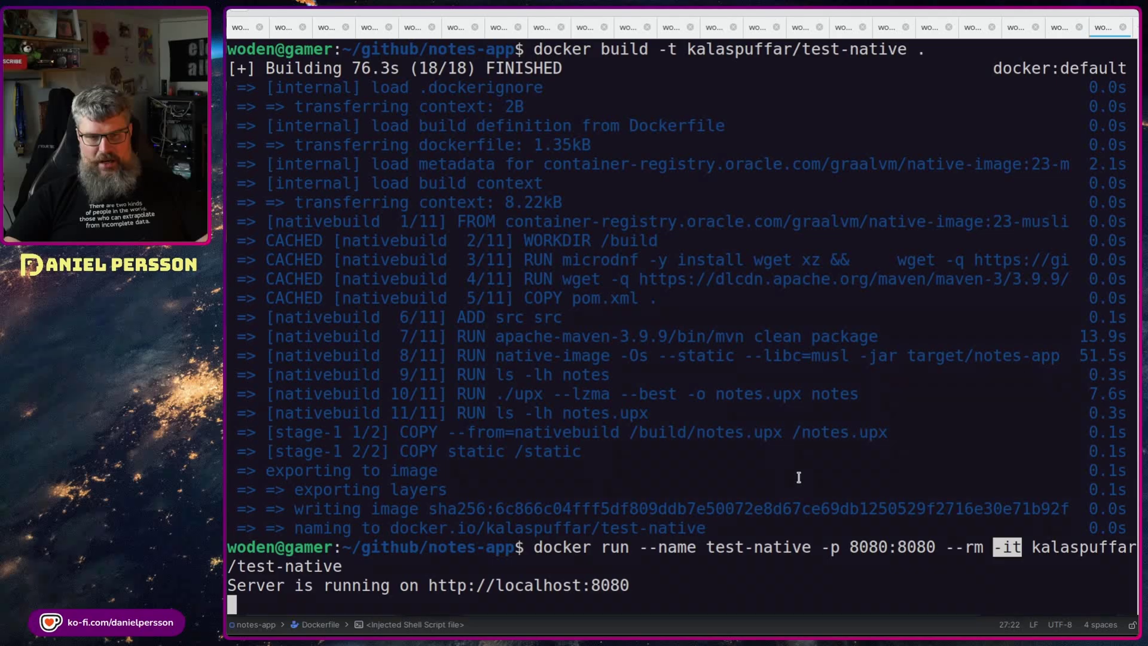
key(super)
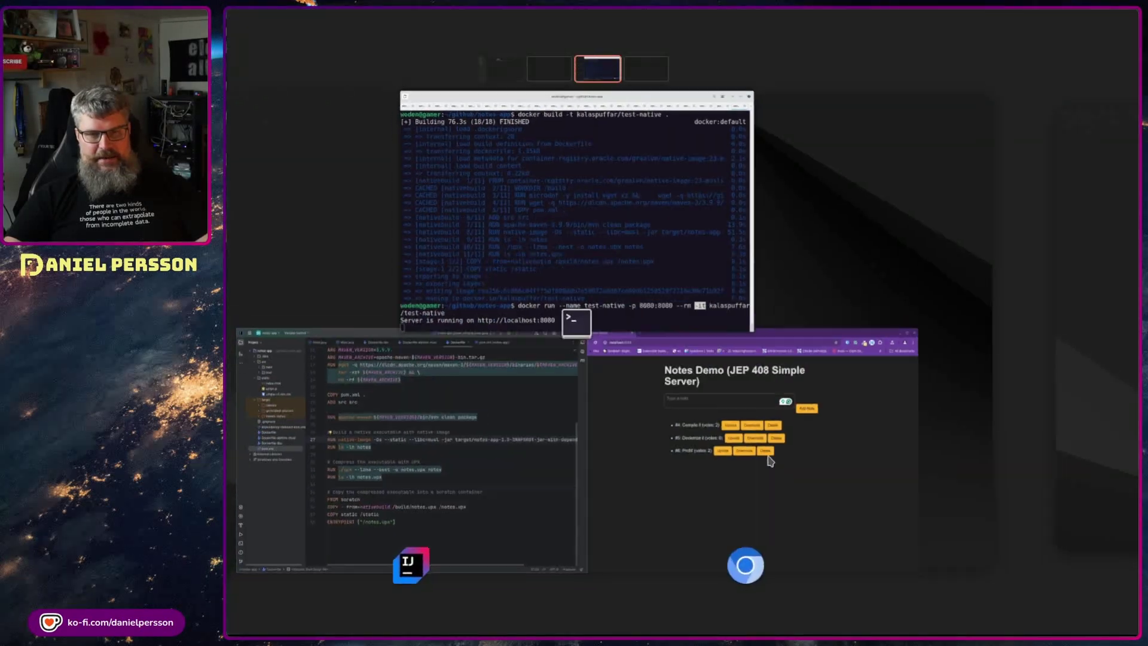
Add the note 'dastre' in Notes Demo and bring its votes to 2.
click(641, 412)
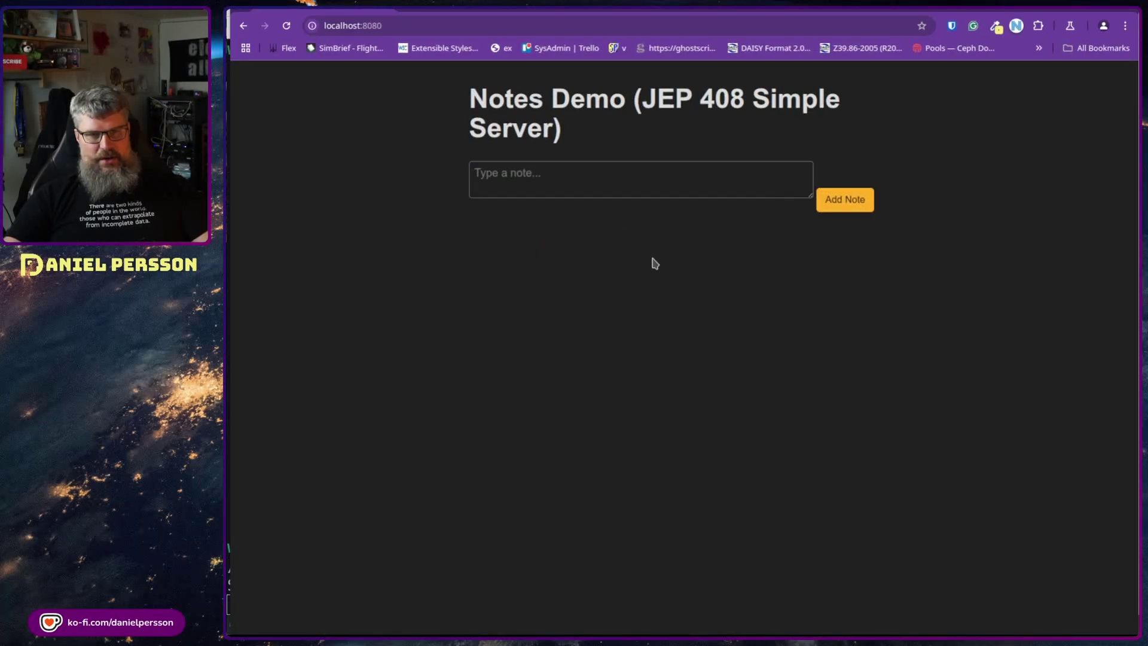
click(558, 188)
text(dastre)
click(865, 203)
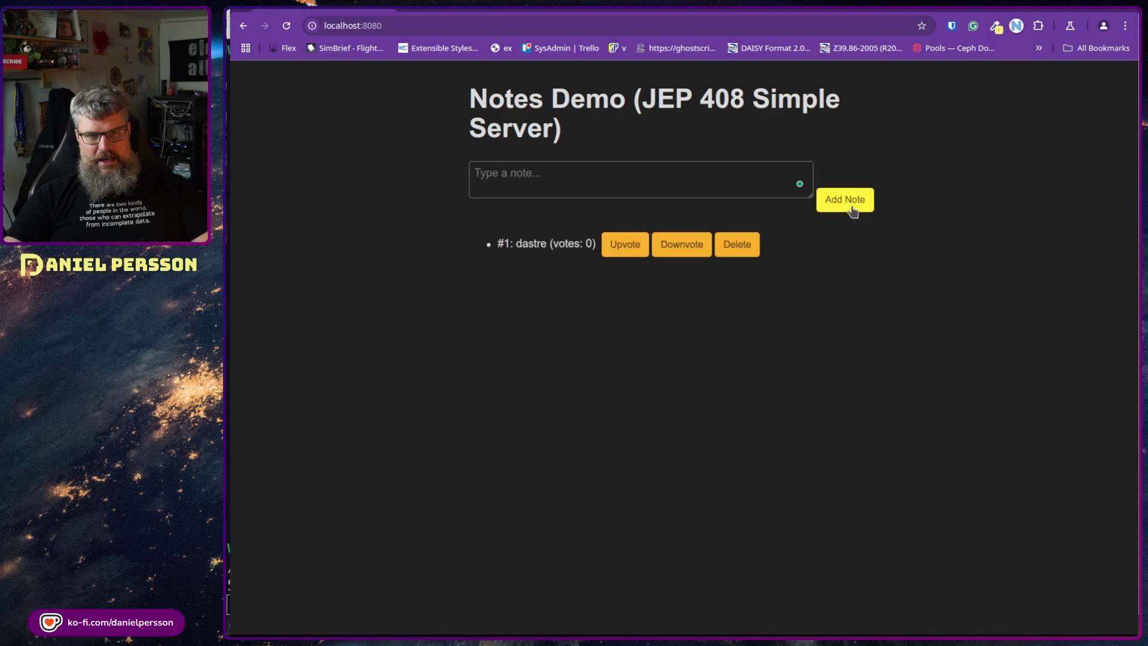
click(626, 247)
click(624, 247)
click(689, 242)
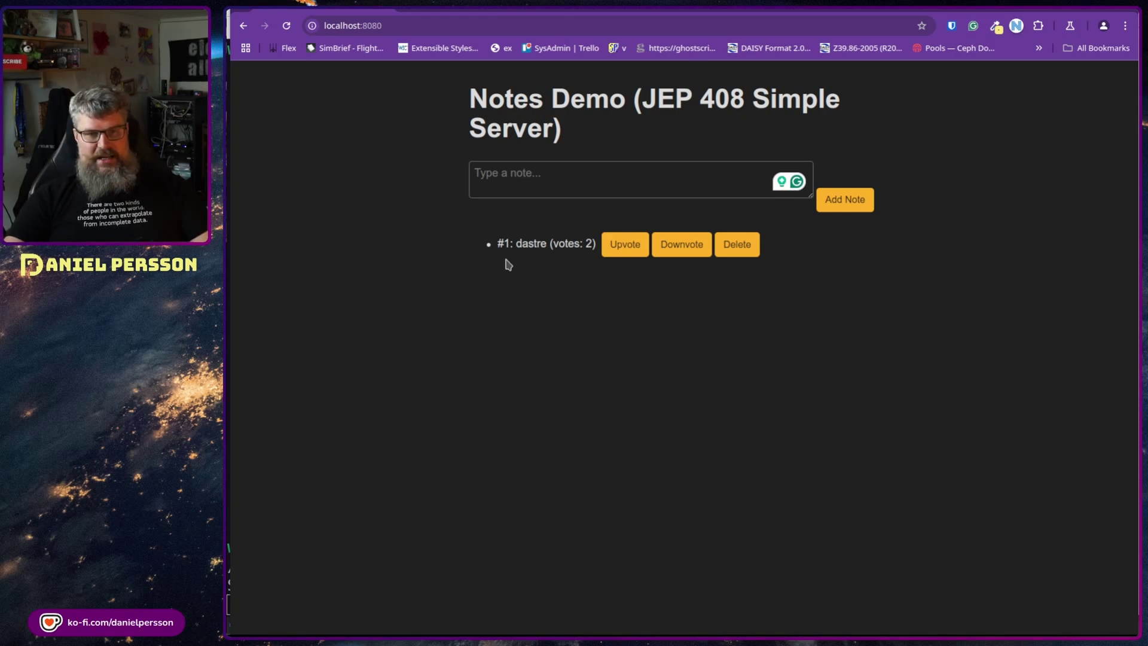
Bring the terminal window to the front from the window overview.
key(super)
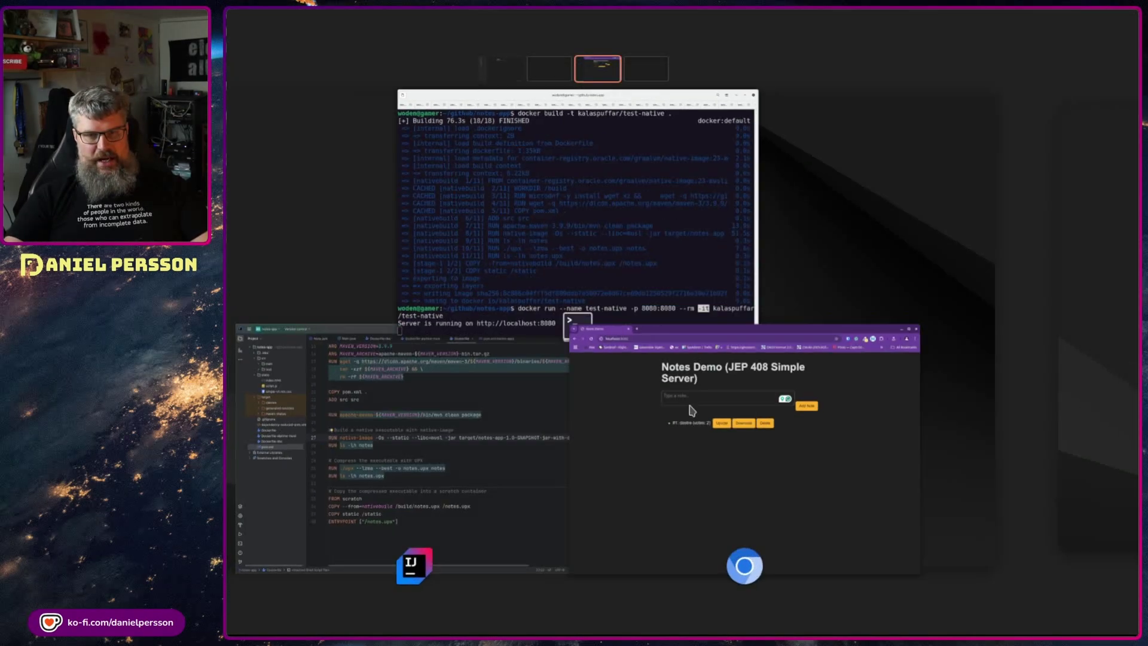
click(464, 457)
key(super)
click(663, 171)
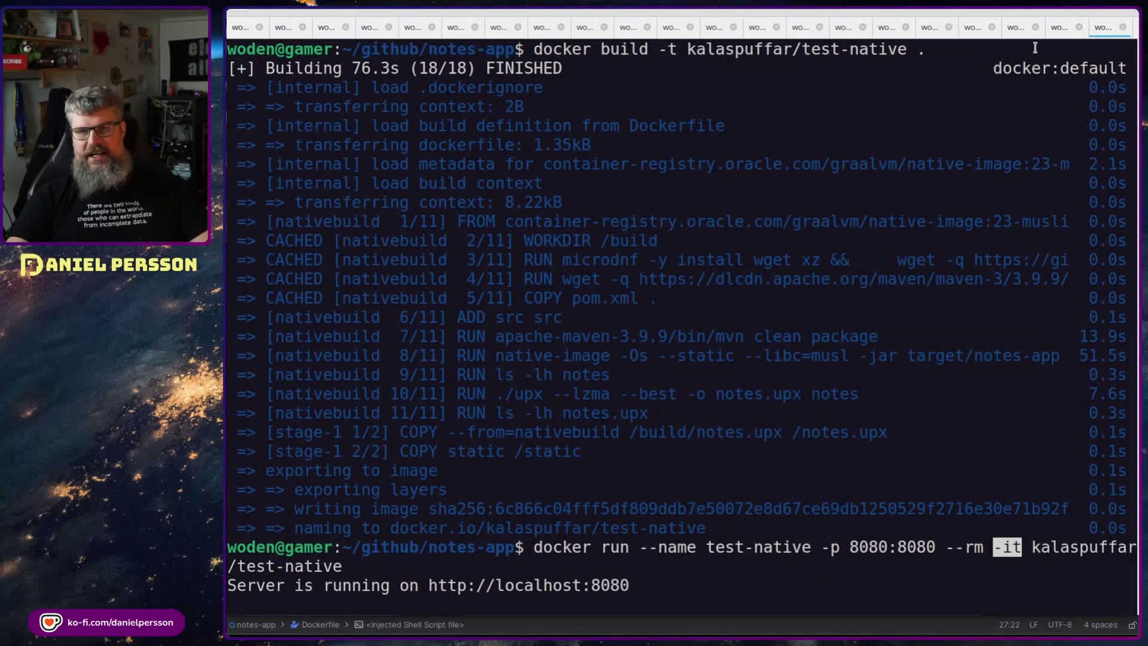
Rerun docker image ls and highlight the old 6.25MB and new 4.21MB sizes.
click(1058, 27)
key(Up)
key(Up)
key(Return)
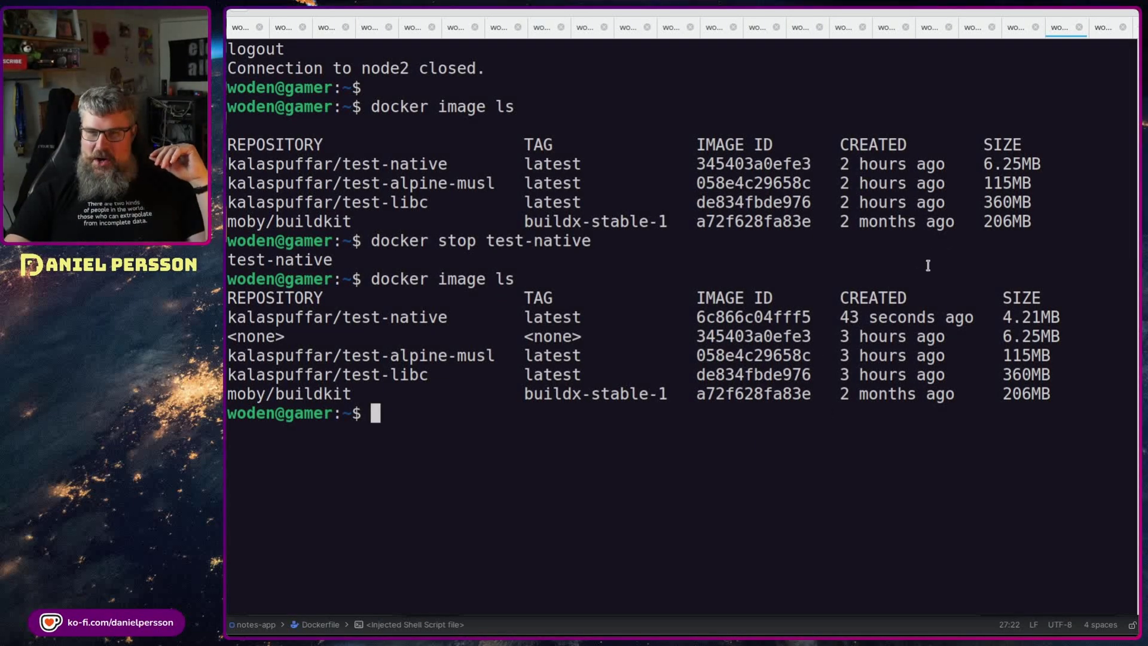
drag(984, 164, 1040, 164)
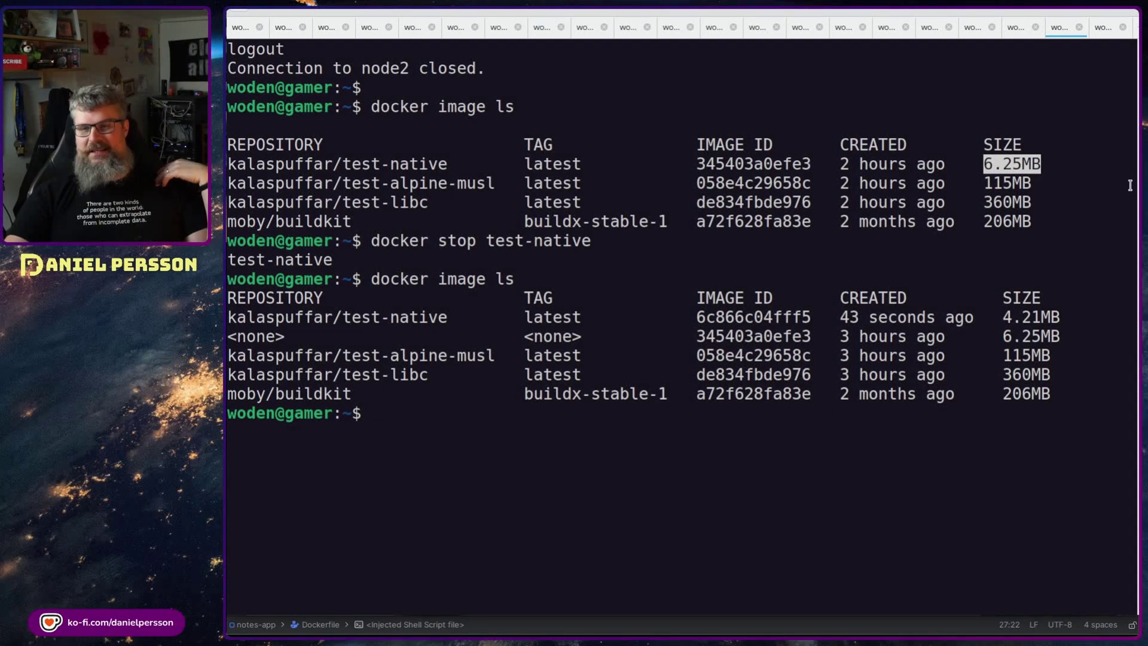
drag(1000, 316, 1062, 317)
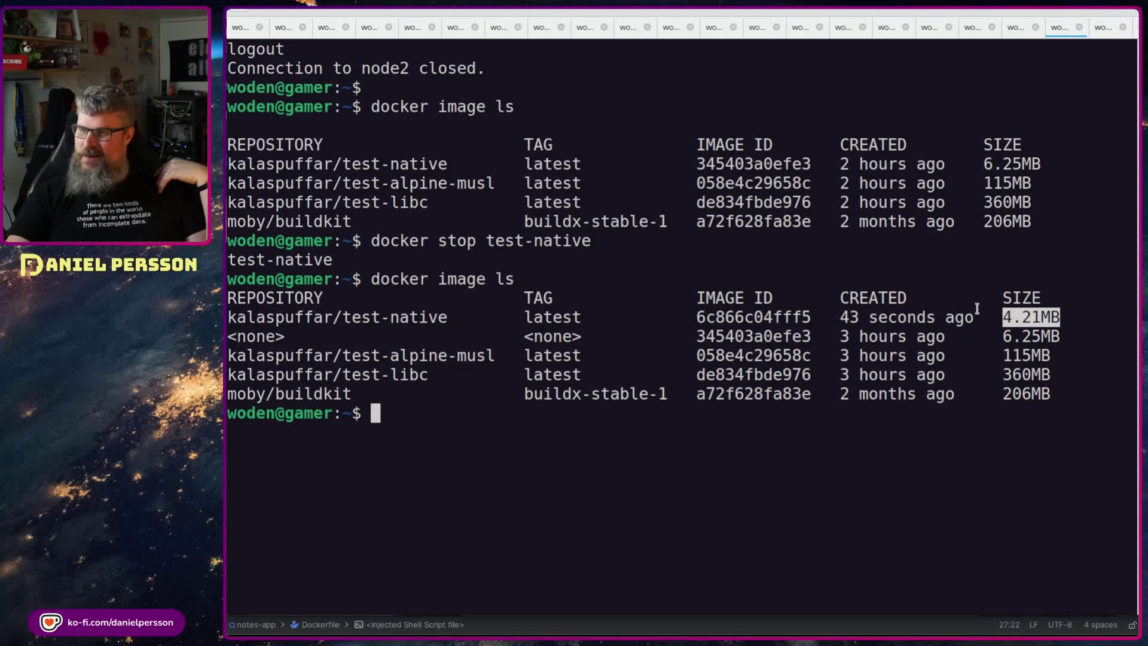